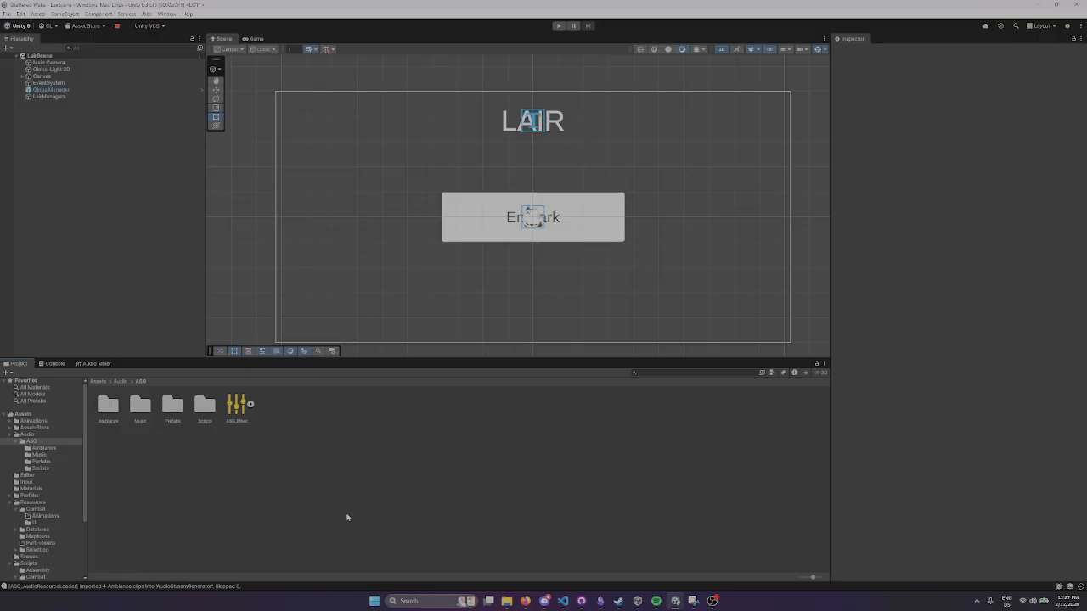
Add the AudioStreamGenerator prefab from the ASG Prefabs folder to the scene hierarchy and save the scene.
double_click(109, 406)
left_click(140, 382)
left_click(172, 405)
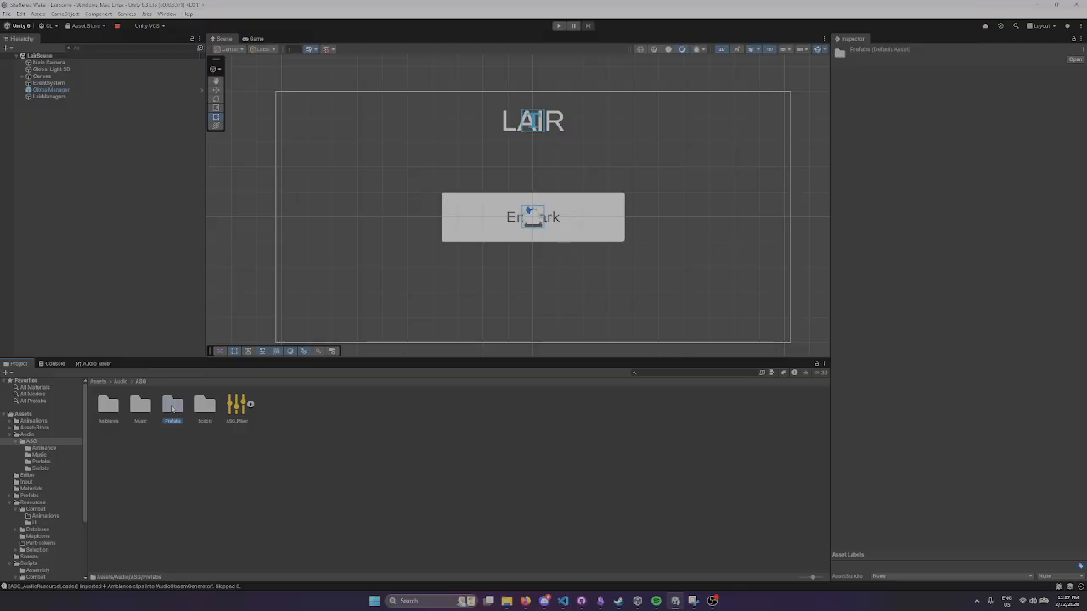
double_click(173, 405)
left_click(321, 449)
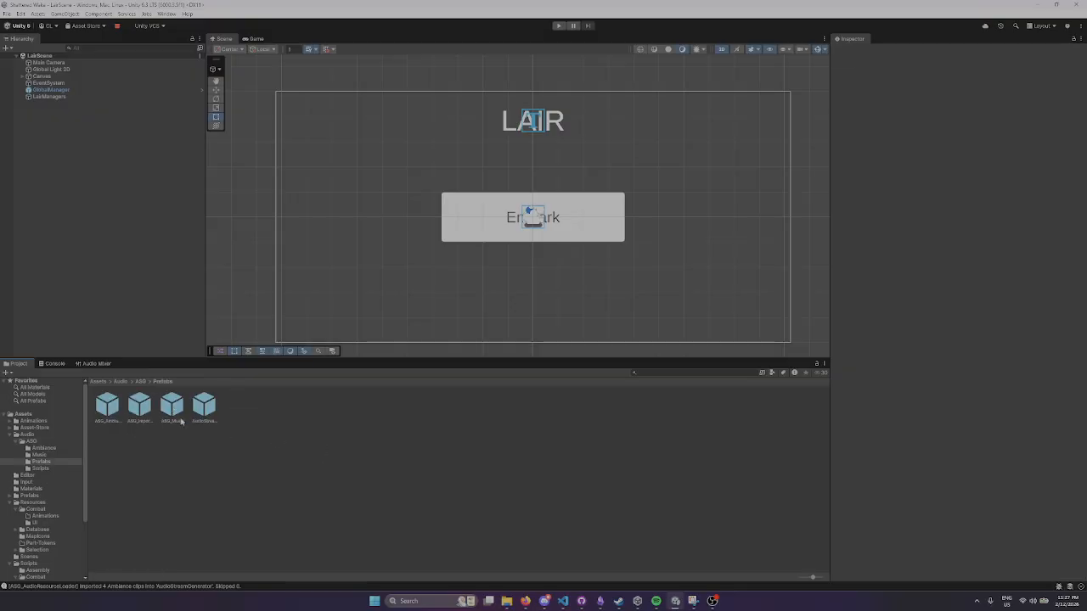
left_click(205, 405)
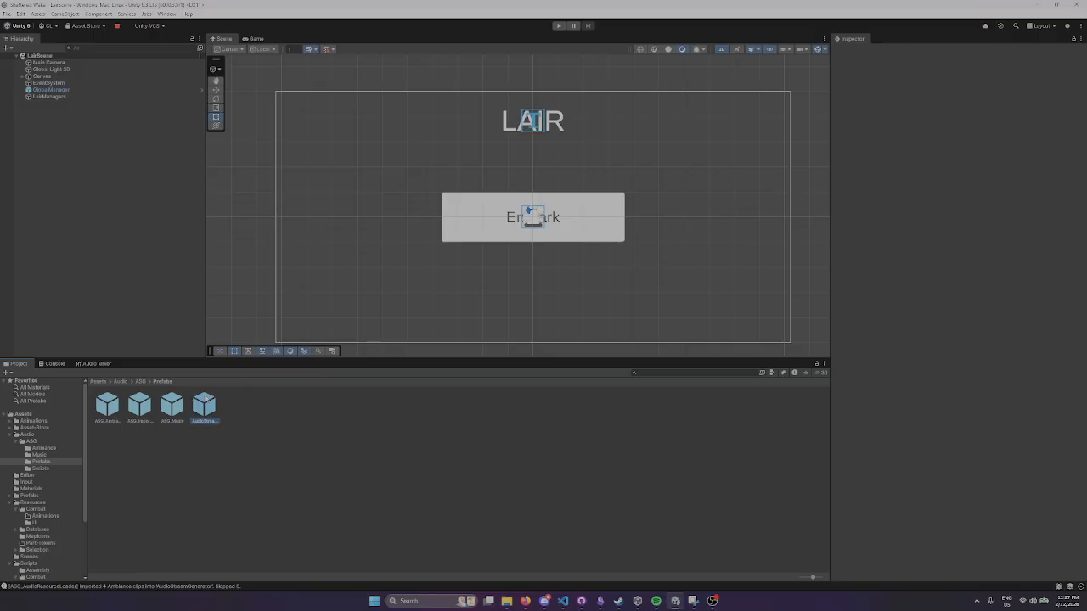
left_click_drag(218, 398, 81, 212)
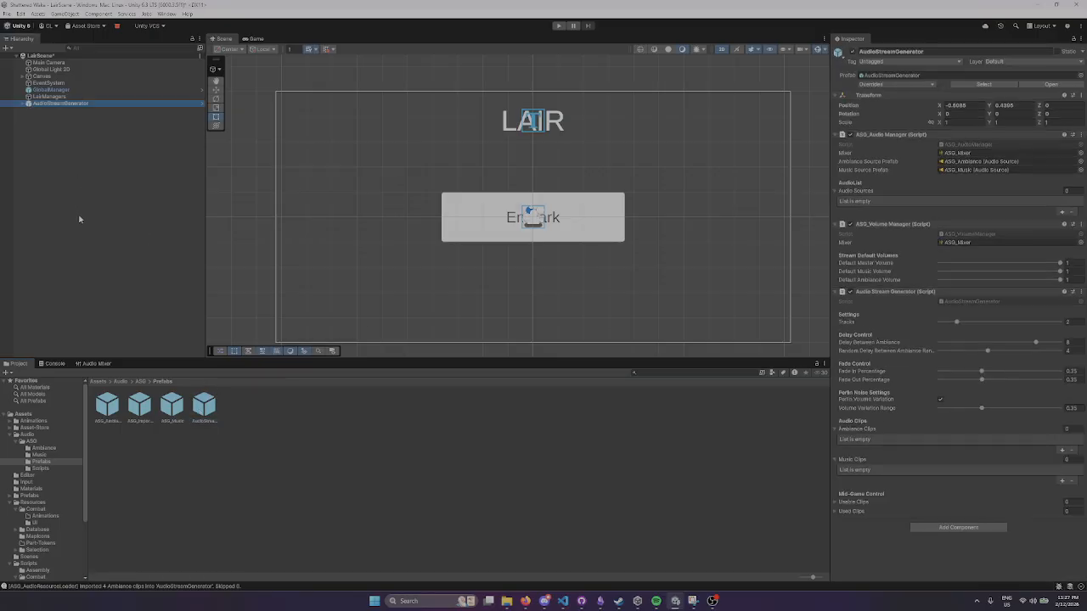
key("ctrl+s")
Expand AudioStreamGenerator in the hierarchy and open the settings of its ASG_Importer child.
left_click(98, 188)
left_click(74, 97)
left_click(78, 104)
left_click(21, 104)
left_click(60, 111)
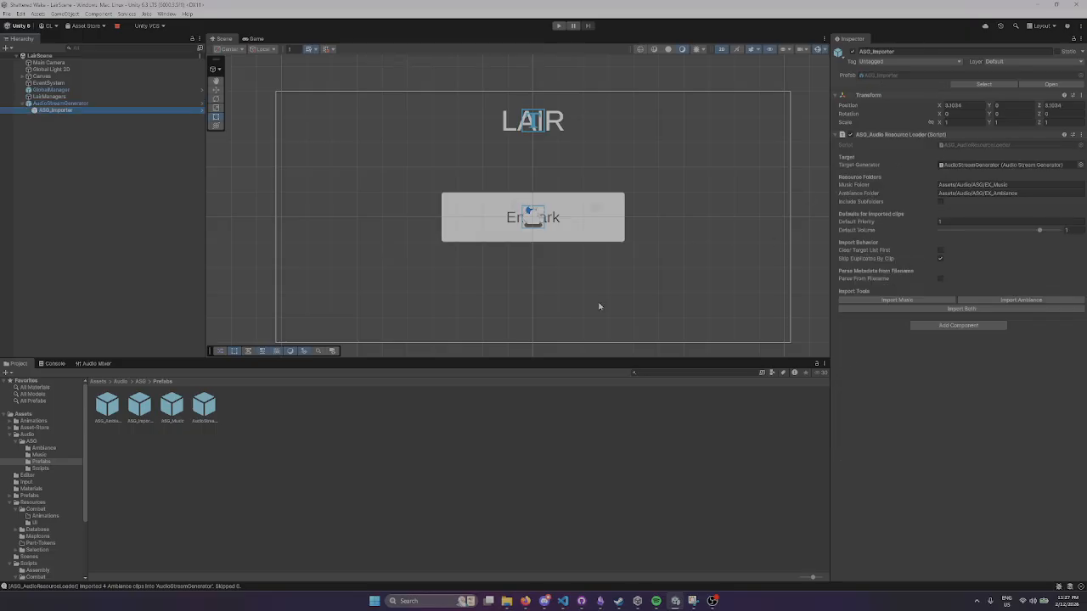
left_click(967, 426)
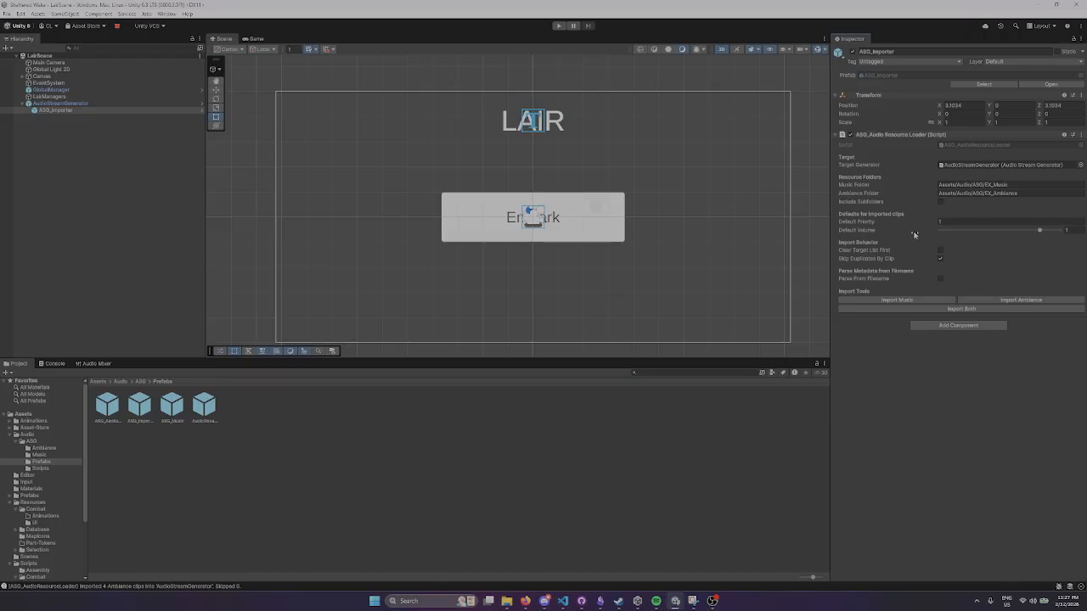
Change the importer's music folder path to Assets/Audio/ASG/Music, matching the folder in the ASG directory.
left_click(1015, 192)
left_click(141, 381)
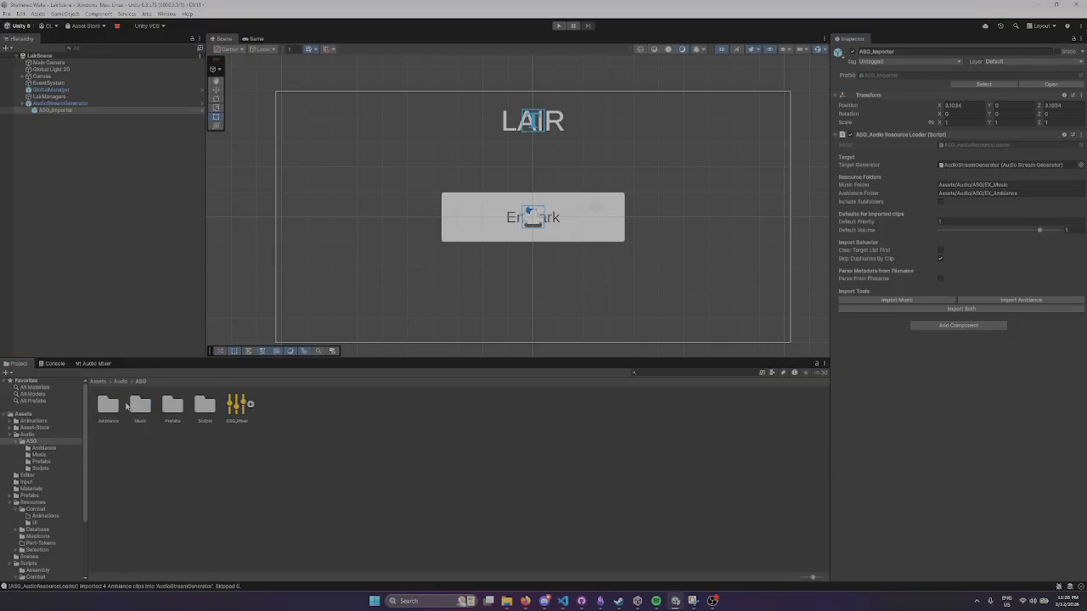
left_click_drag(1010, 185, 991, 184)
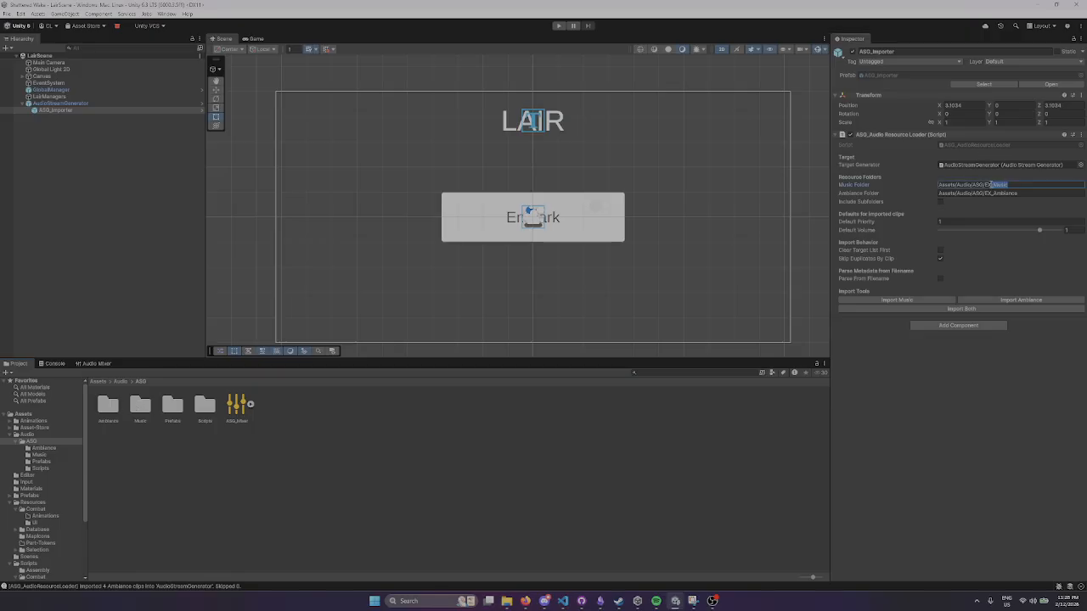
left_click(993, 184)
key("BackSpace")
key("BackSpace")
key("BackSpace")
Set the importer's ambiance folder path to Assets/Audio/ASG/Ambiance and import both the music and ambiance clips.
left_click(1000, 195)
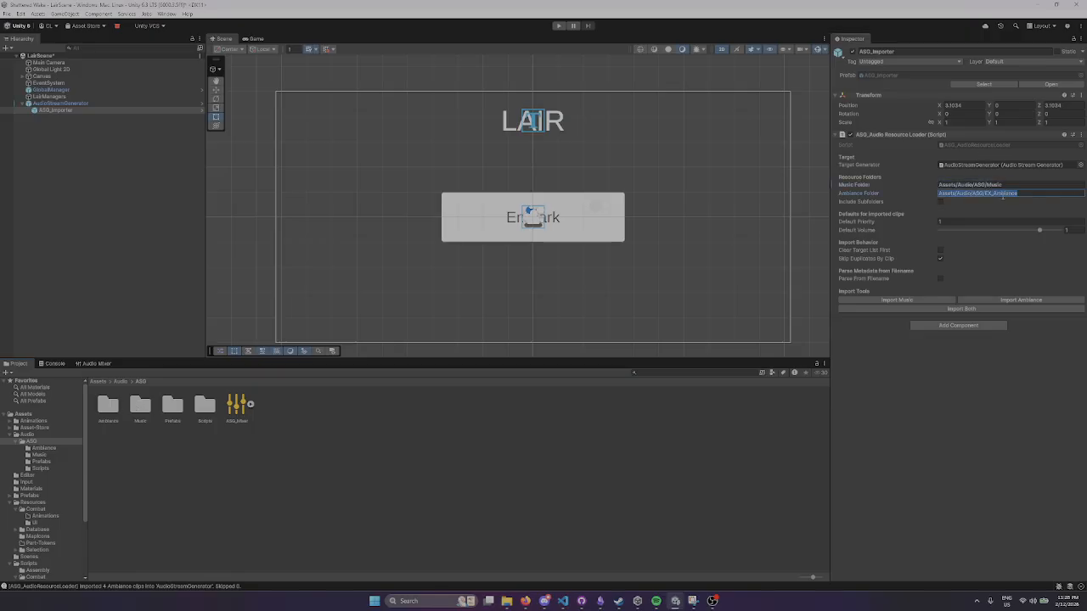
left_click(997, 195)
key("BackSpace")
key("BackSpace")
key("BackSpace")
key("Return")
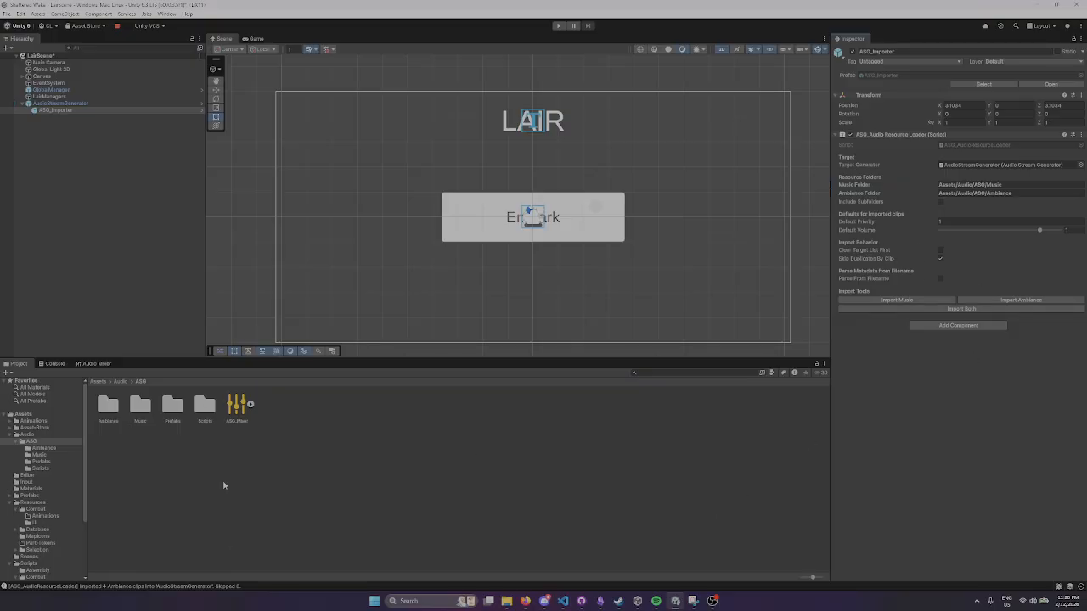
Check the import messages in the console and review the clip lists on AudioStreamGenerator.
left_click(54, 363)
left_click(219, 416)
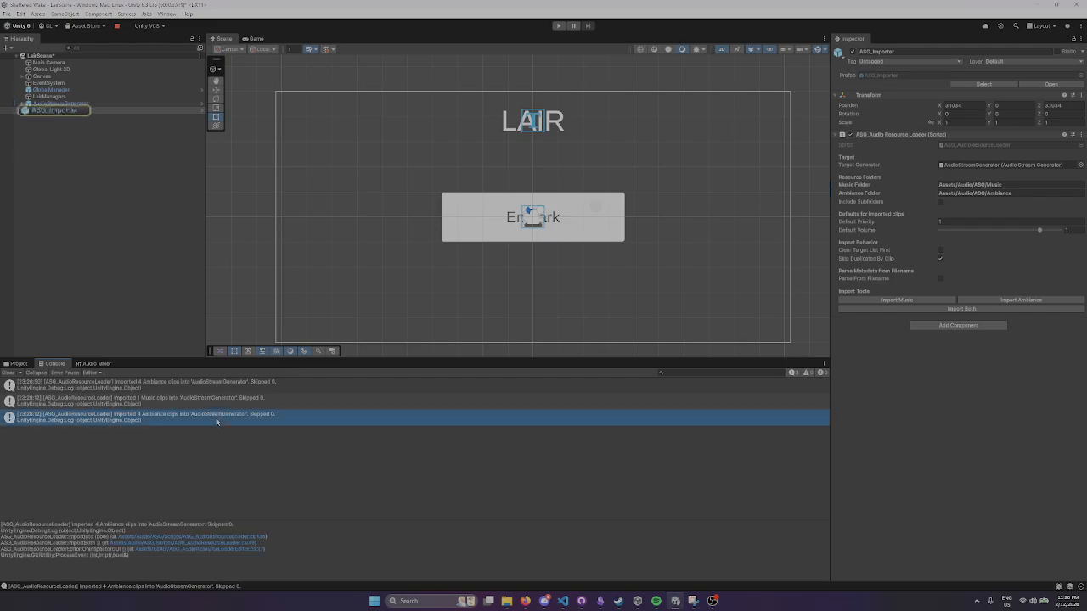
left_click(220, 384)
left_click(17, 364)
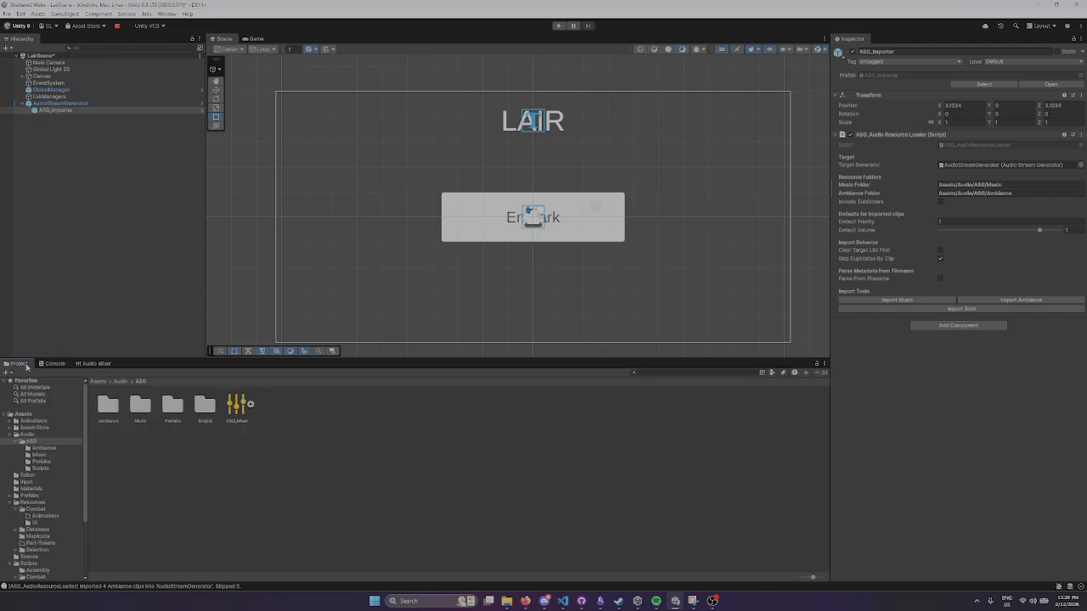
left_click(85, 103)
scroll(873, 426, "down", 3)
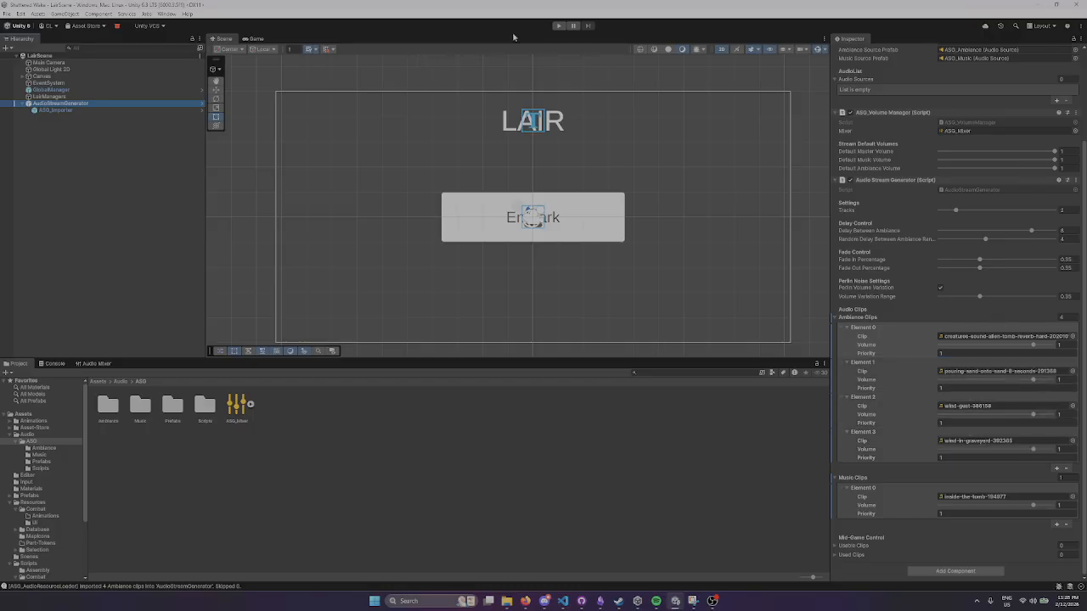
Run the scene to check the Master, Music and Ambiance mixer levels, and stop playback.
left_click(559, 26)
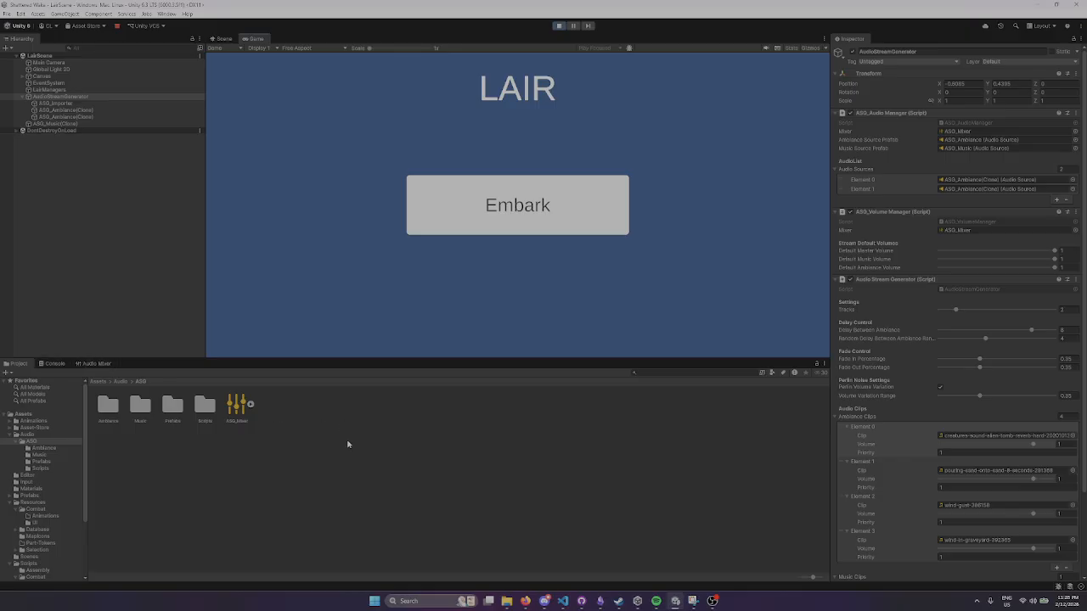
left_click(95, 363)
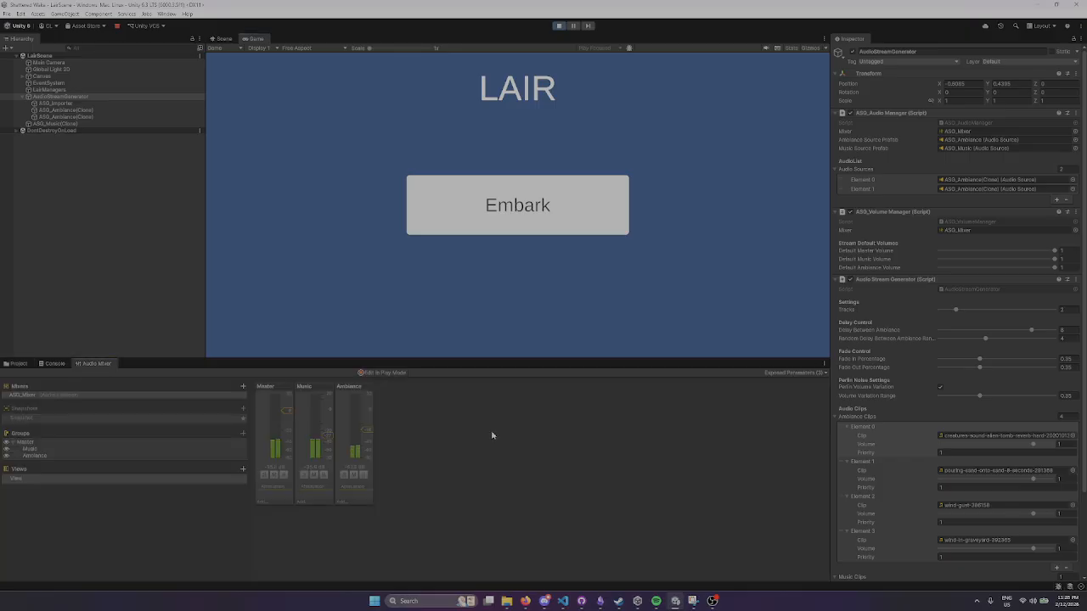
left_click(559, 26)
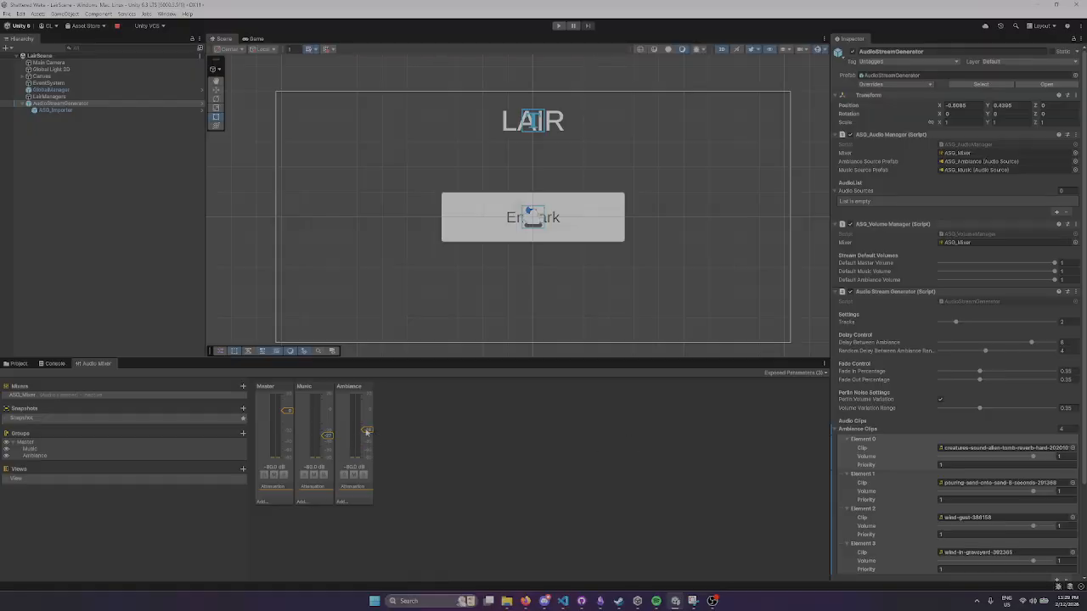
left_click(588, 461)
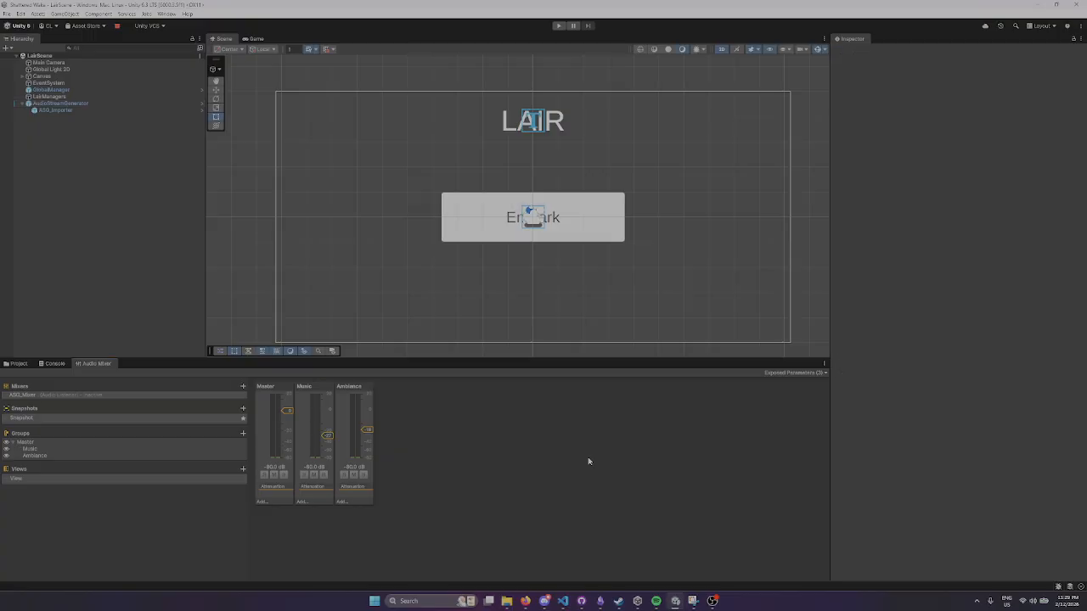
Inspect the pouring-sand clip in the ASG Ambiance folder and return to the ASG_Importer settings.
left_click(76, 110)
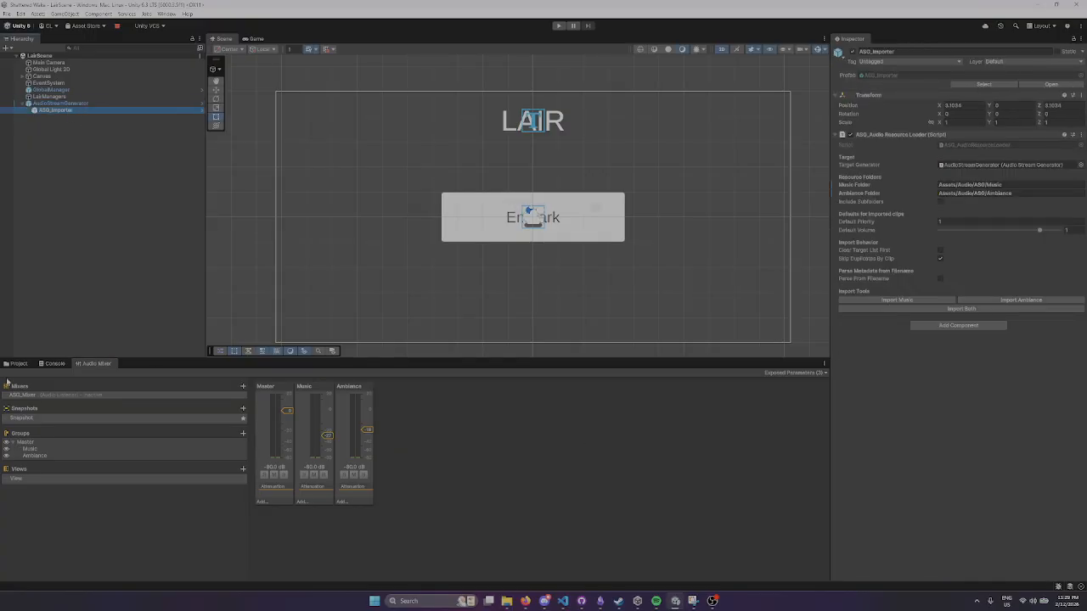
left_click(15, 363)
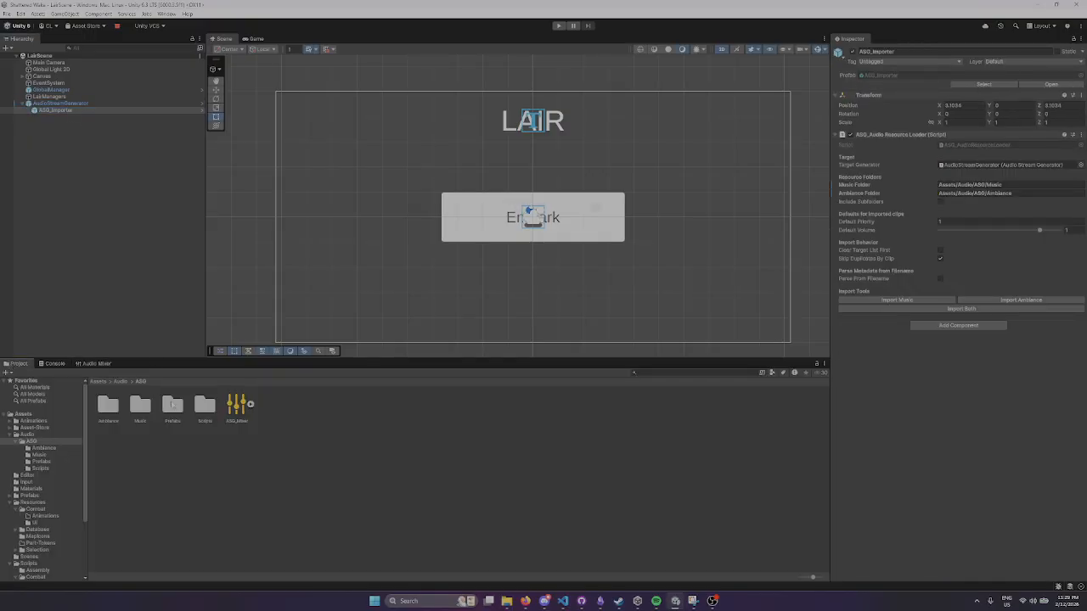
double_click(98, 411)
left_click(142, 416)
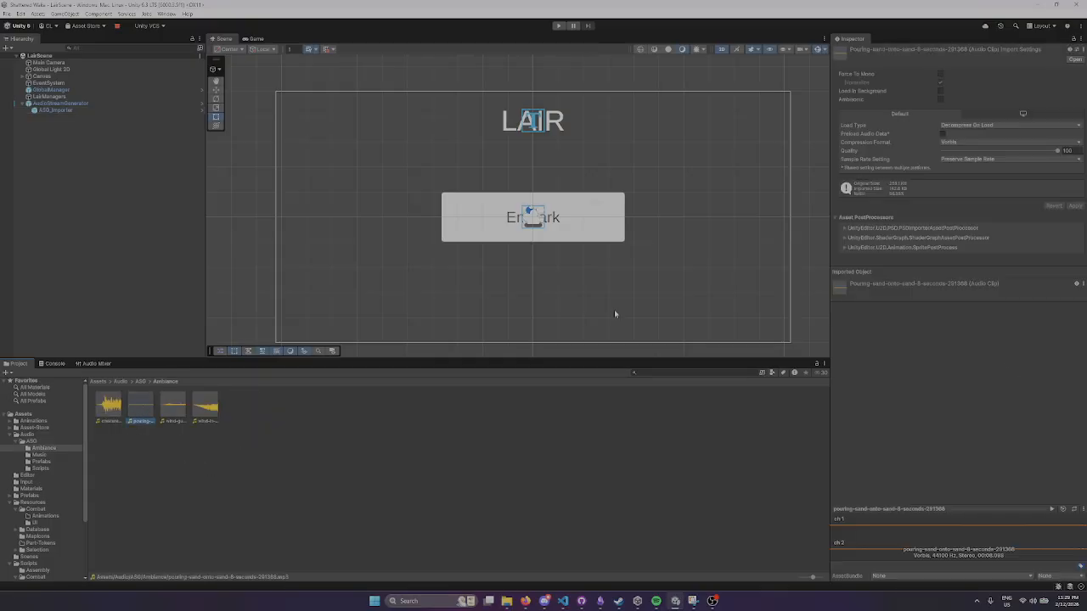
left_click(86, 112)
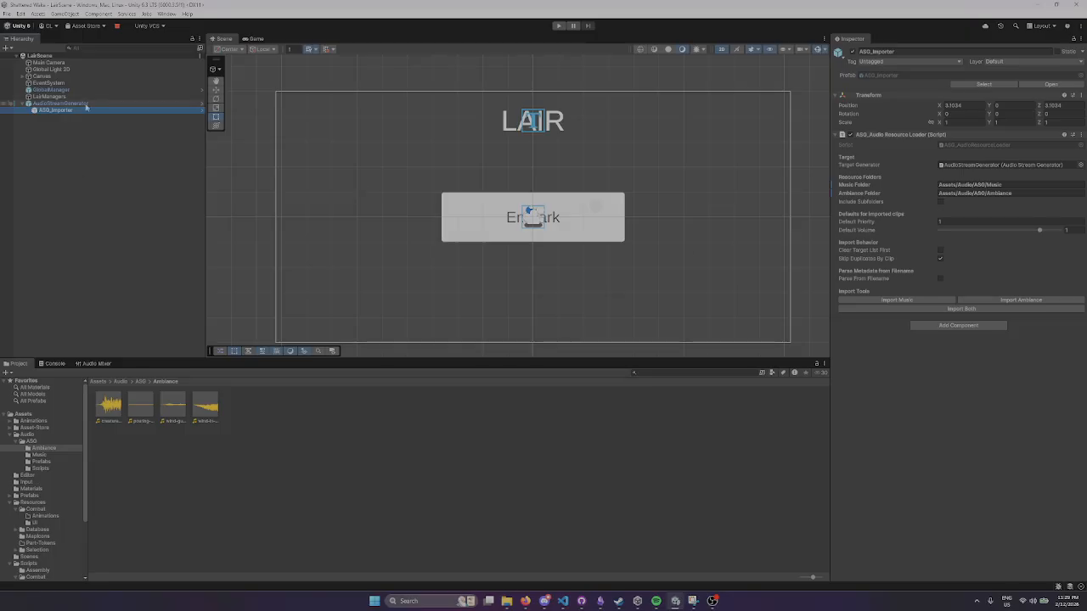
On AudioStreamGenerator, lower the creatures ambiance clip's volume to slightly under 0.8 and both wind clips to about 0.8.
left_click(85, 103)
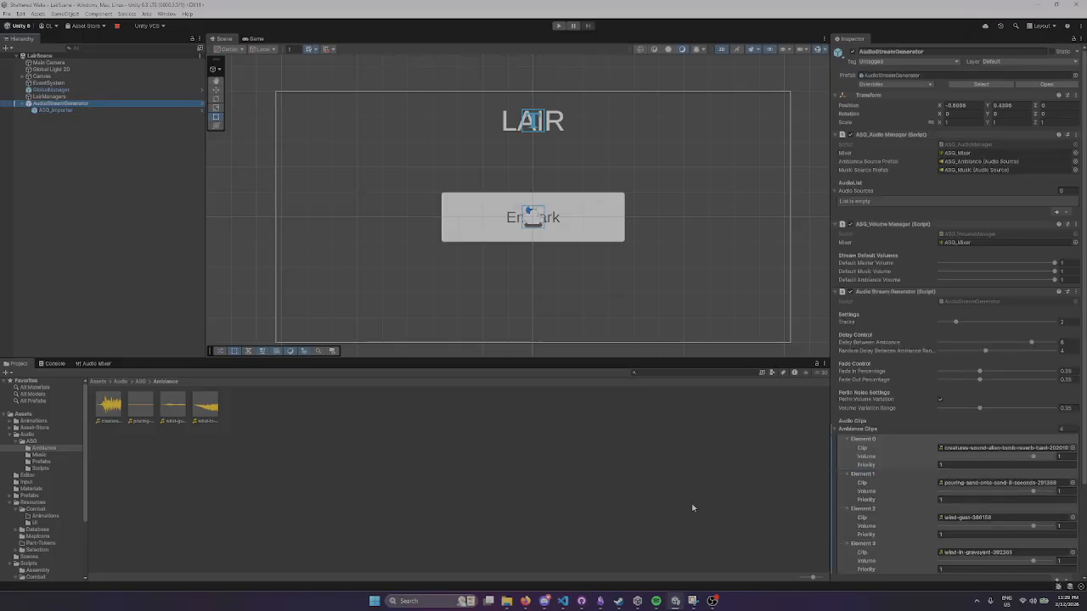
scroll(977, 441, "down", 2)
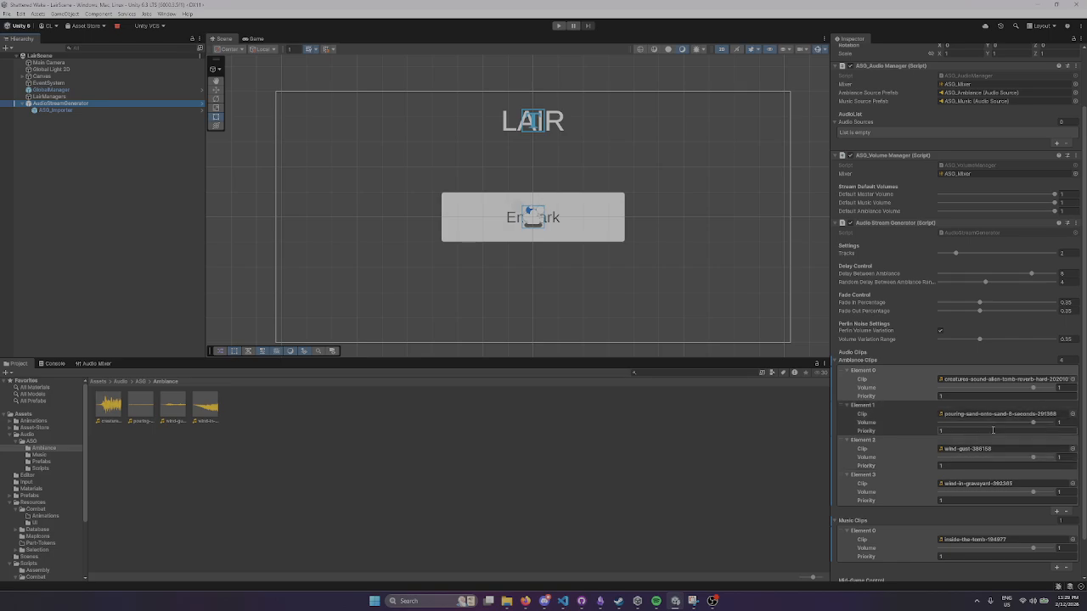
left_click(1040, 392)
left_click_drag(1033, 388, 1014, 388)
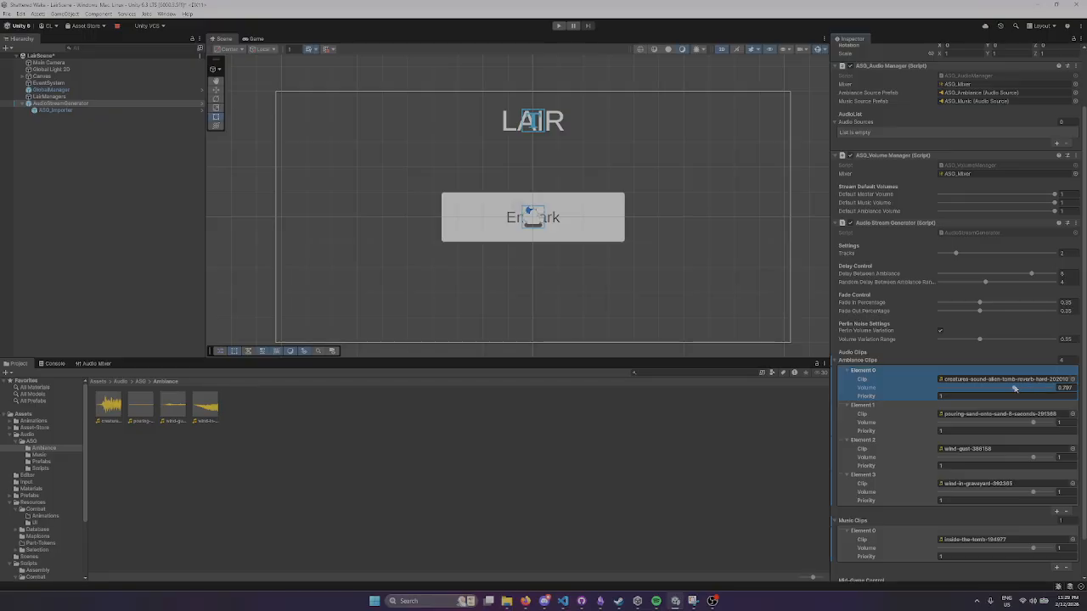
left_click_drag(1033, 457, 1014, 456)
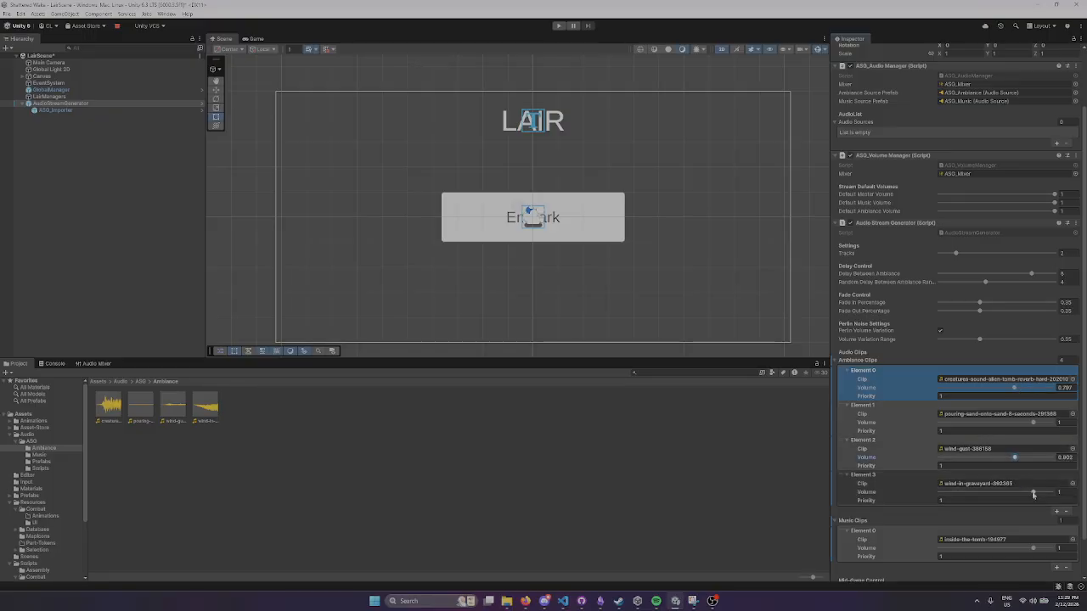
left_click_drag(1033, 493, 1012, 493)
left_click_drag(1014, 388, 1010, 388)
left_click(649, 460)
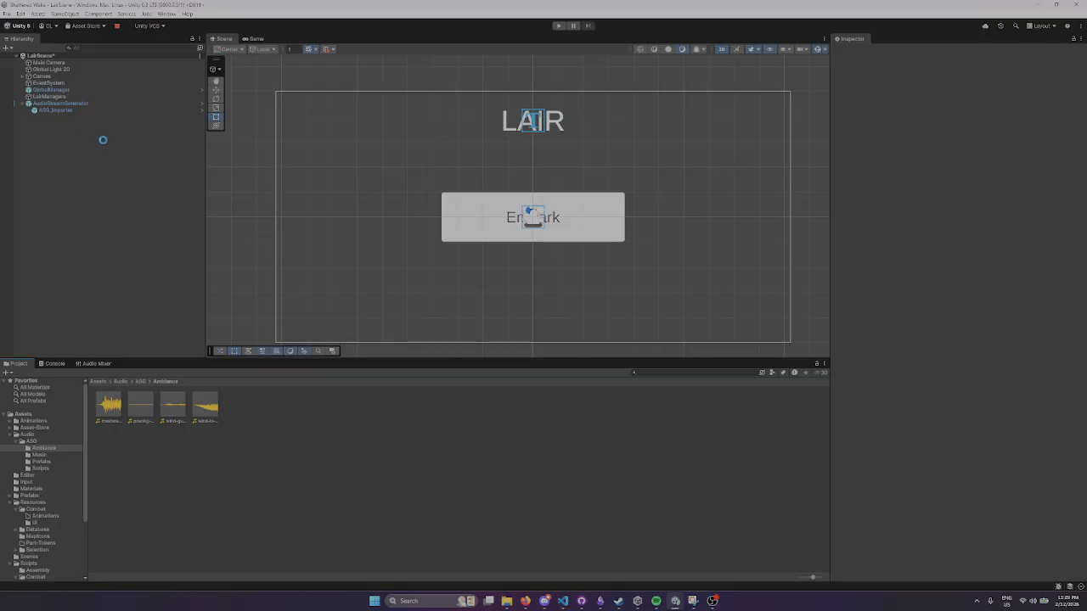
Run the scene again and enable play-mode editing in the audio mixer.
left_click(558, 27)
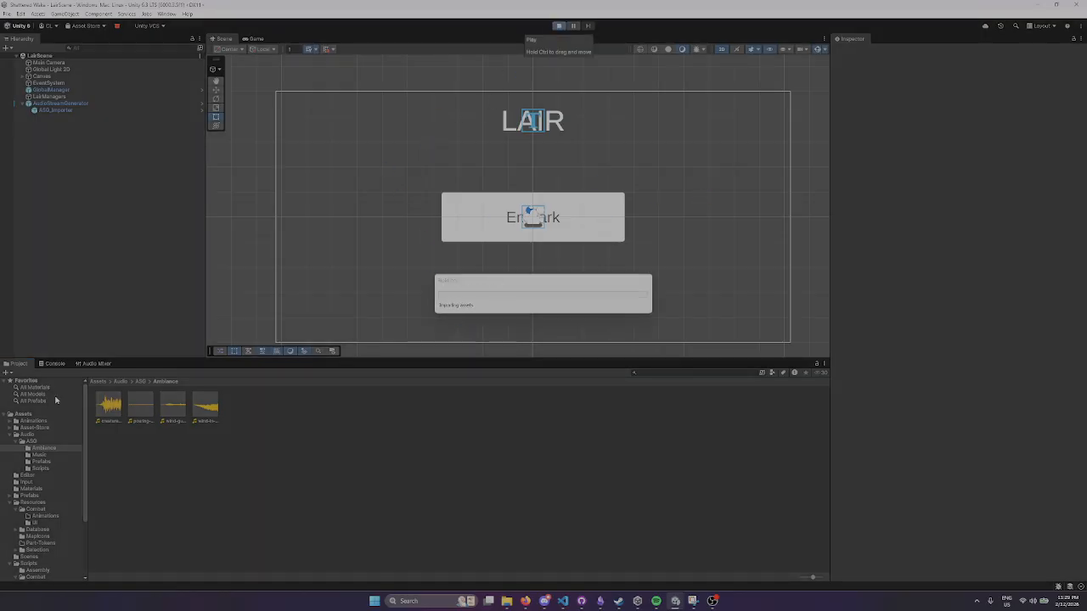
left_click(95, 364)
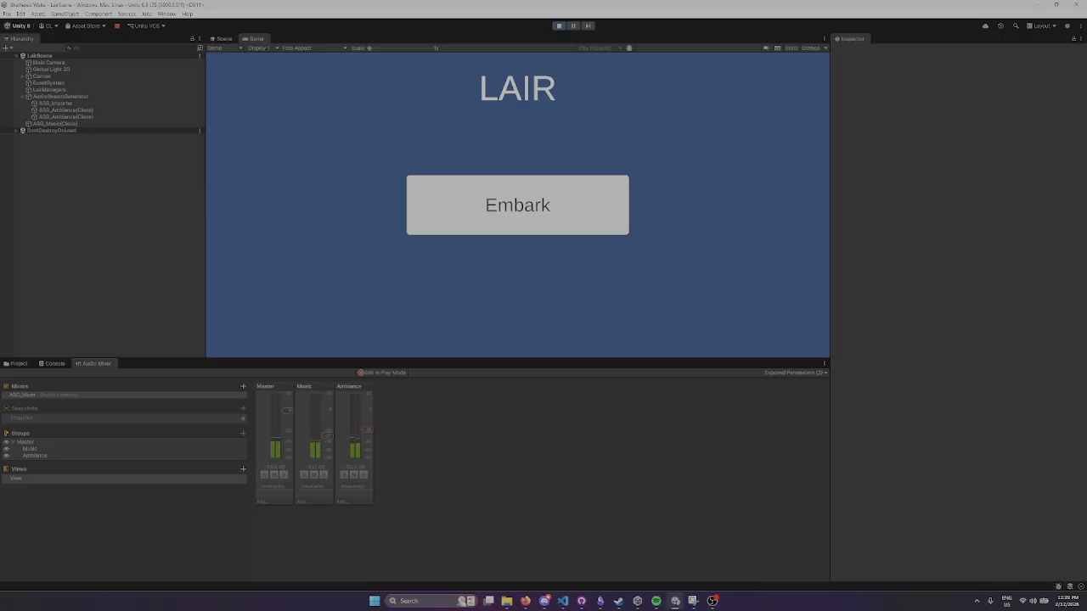
key("alt+Tab")
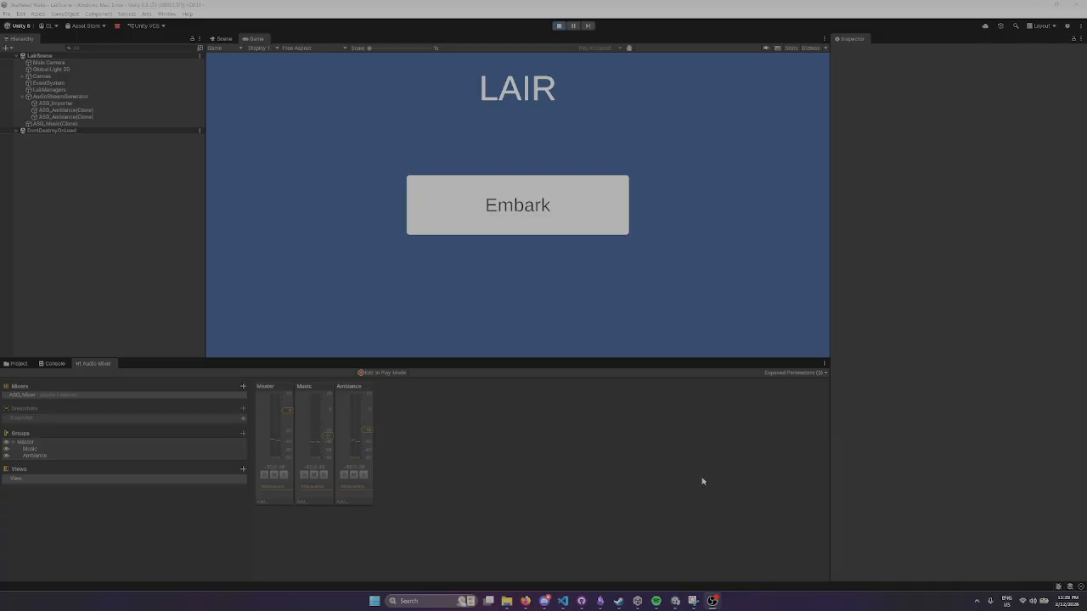
left_click(387, 373)
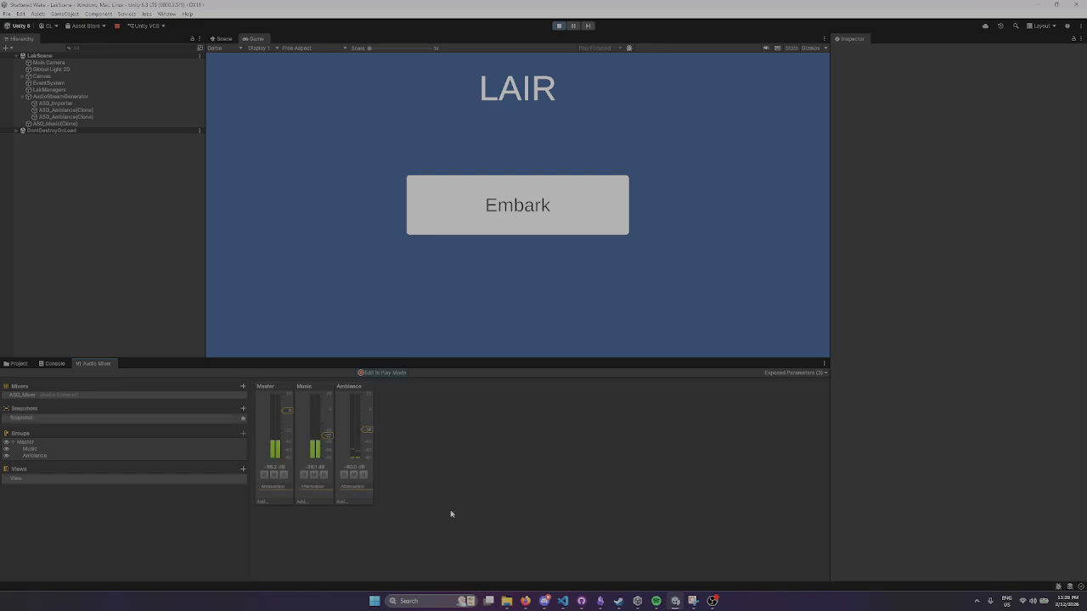
Solo the Ambiance group in the audio mixer while the scene plays.
left_click(354, 477)
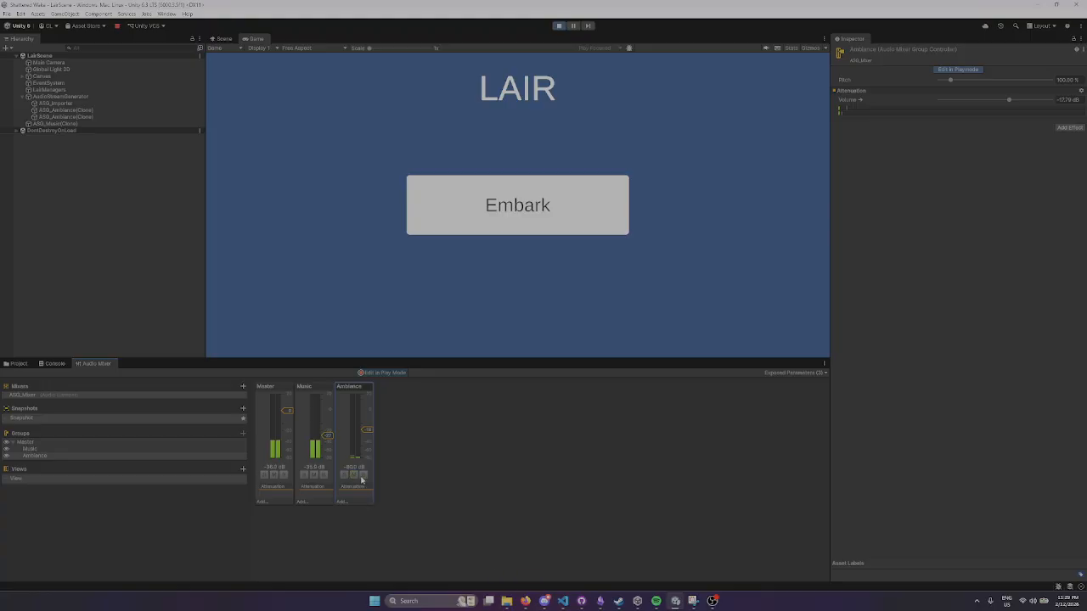
left_click(344, 475)
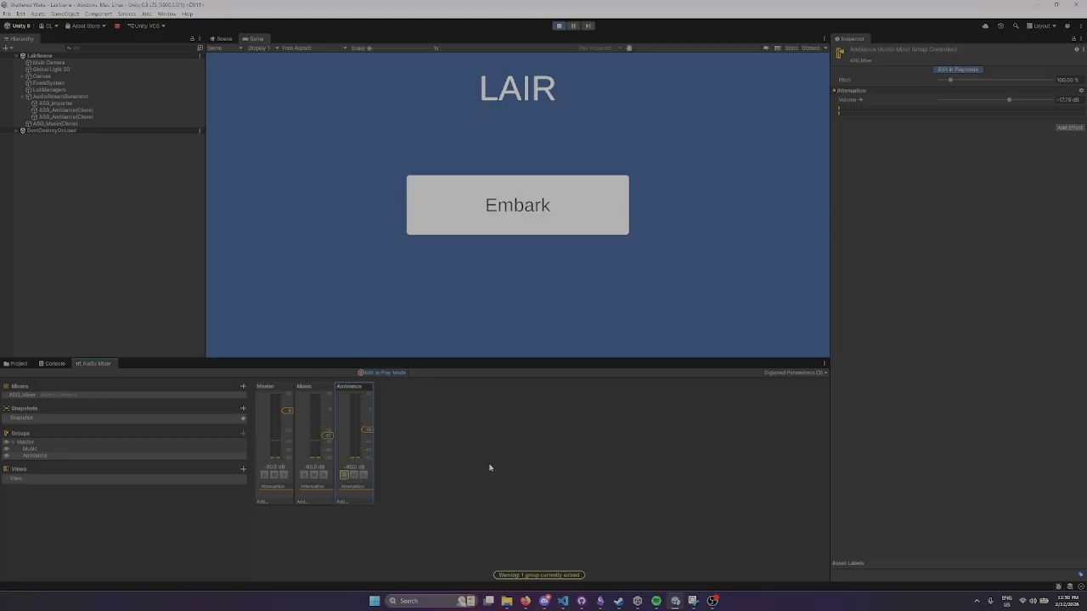
left_click(86, 223)
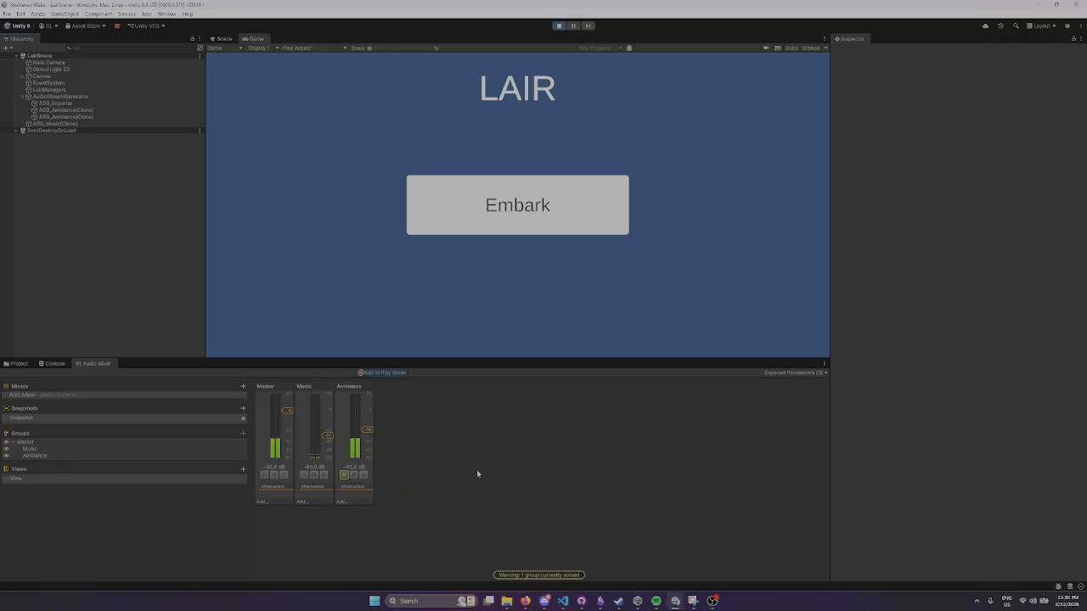
Inspect the second spawned ambiance audio source and the ASG_Importer settings in the running scene.
left_click(78, 117)
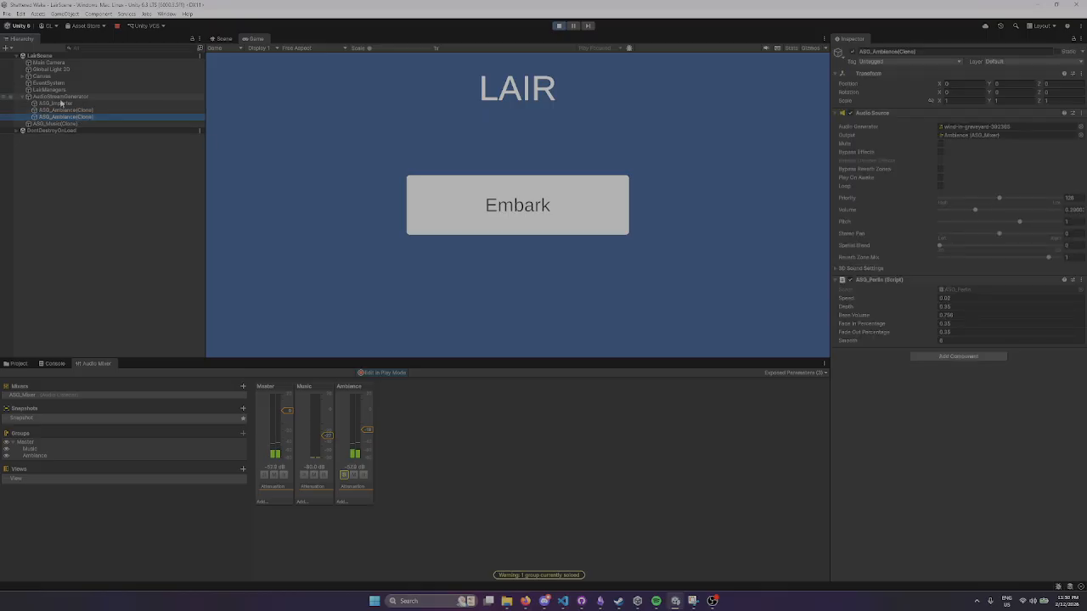
left_click(79, 104)
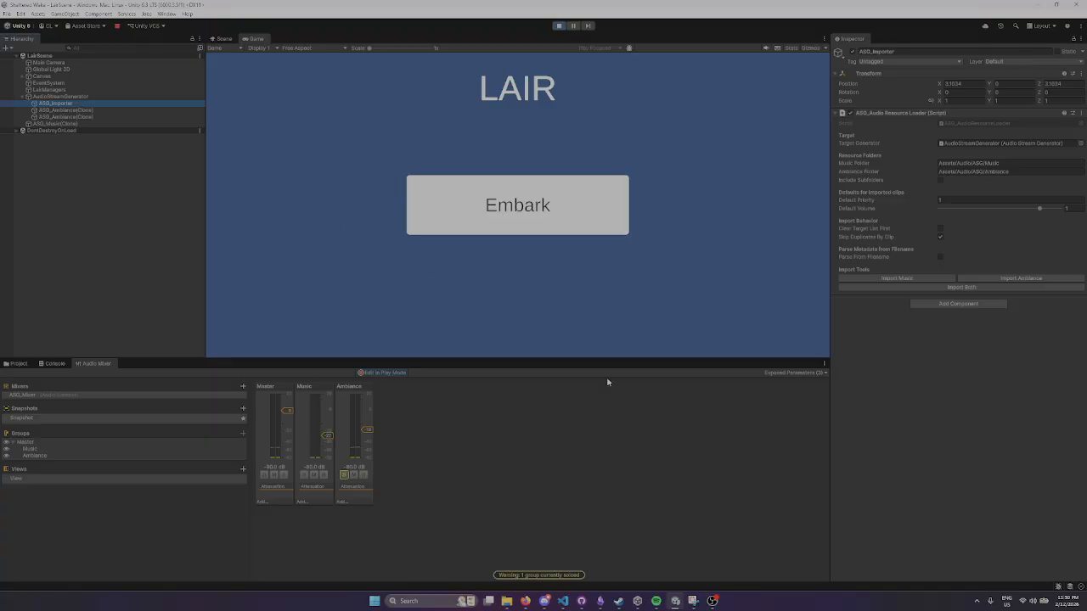
Turn off the Ambiance group's solo and inspect the two spawned ambiance audio sources in the running scene.
left_click(343, 473)
left_click(81, 111)
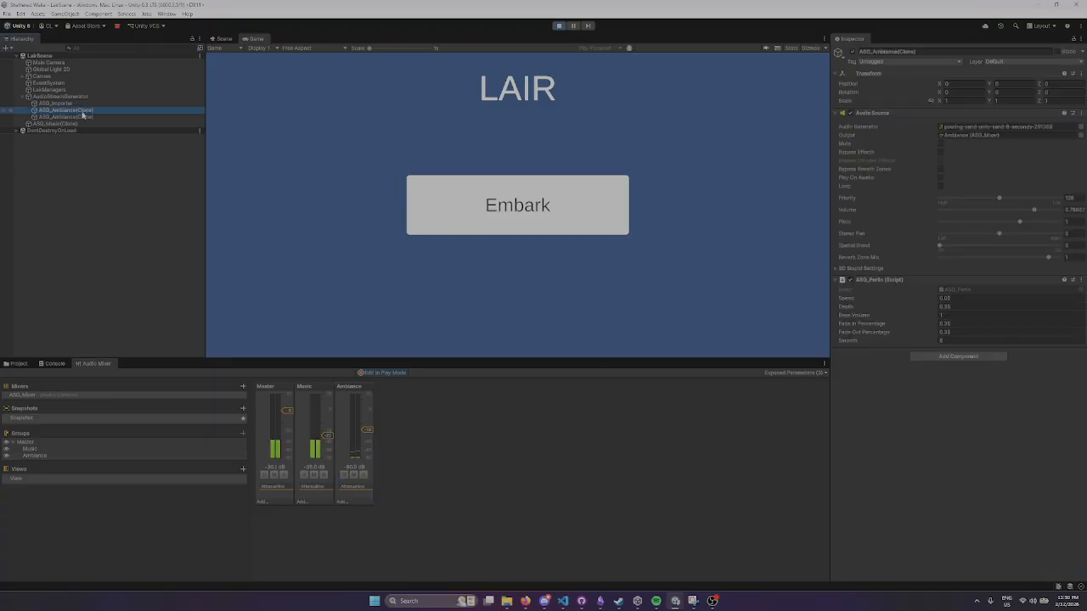
left_click(82, 117)
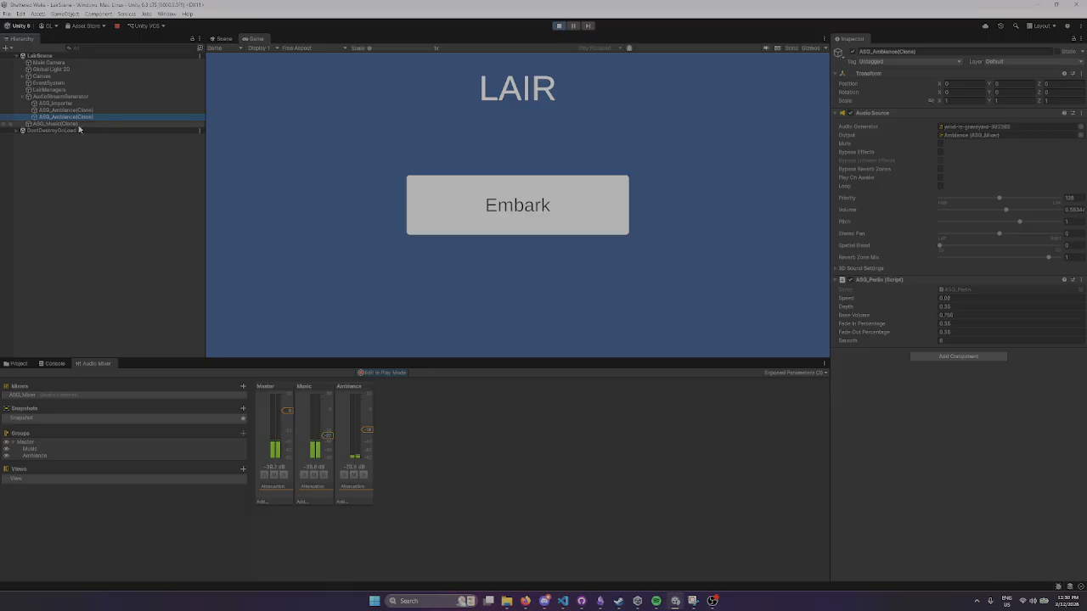
left_click(78, 111)
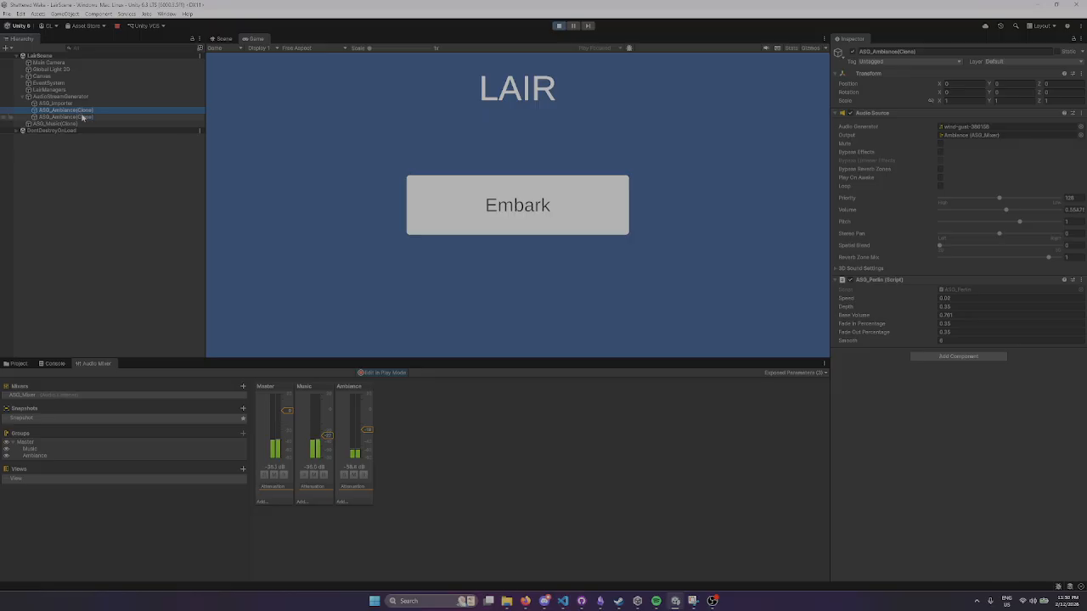
left_click(83, 117)
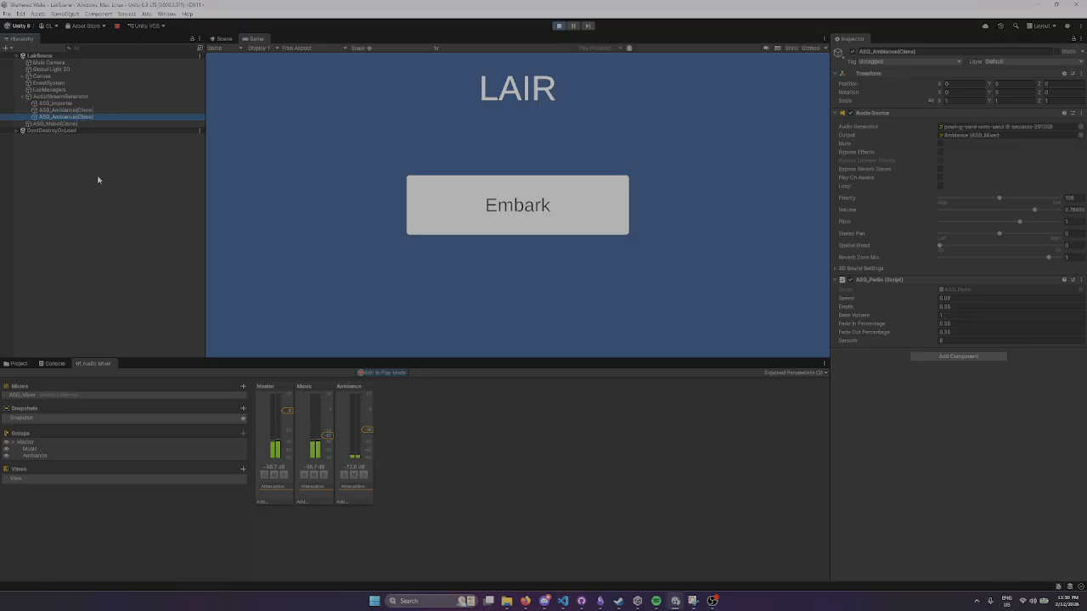
left_click(117, 183)
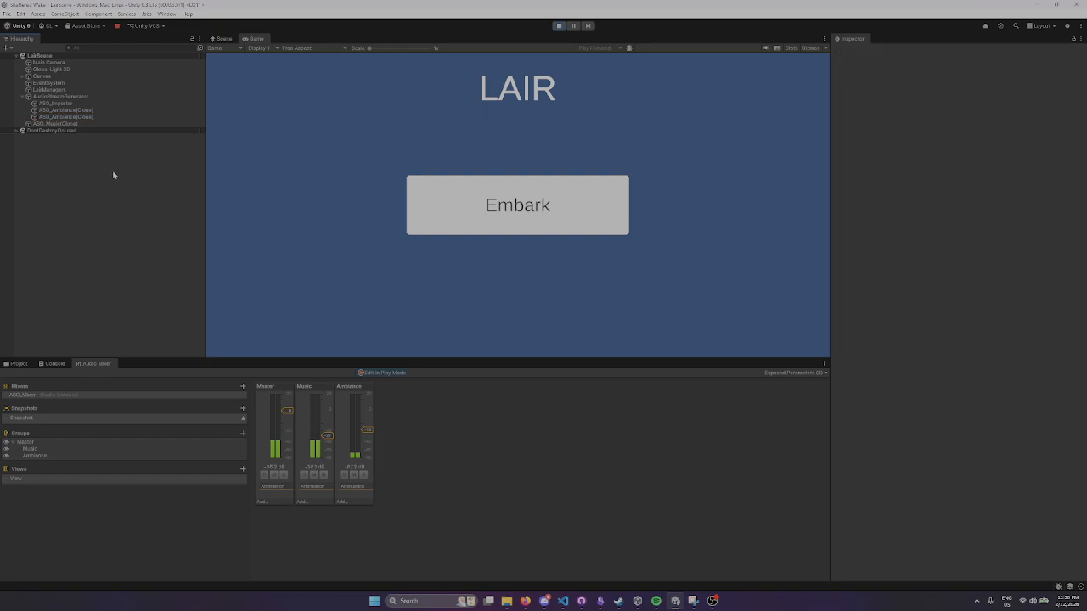
left_click(90, 112)
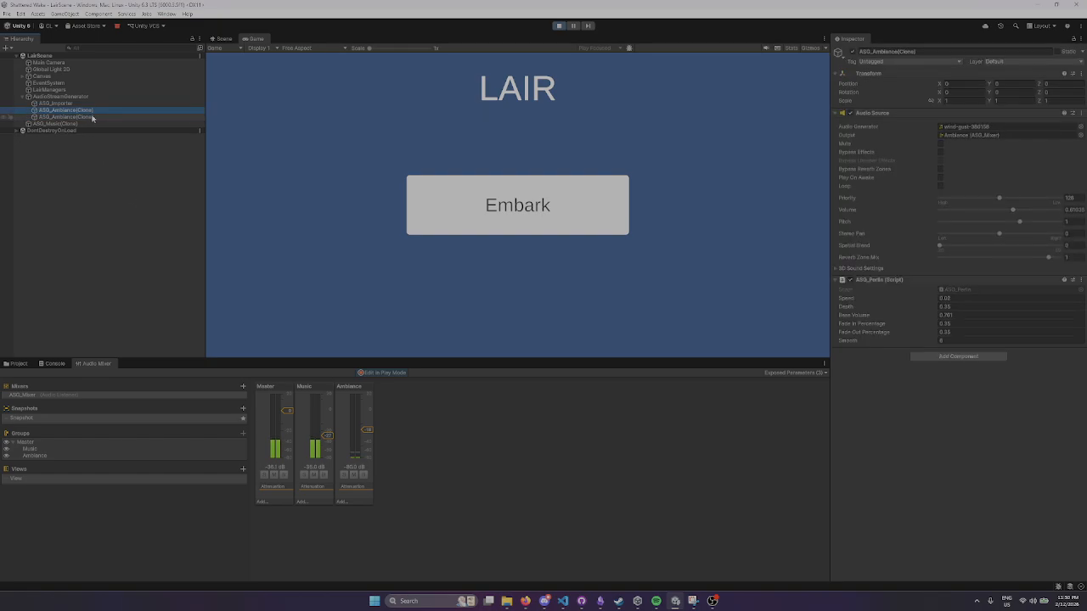
left_click(93, 118)
left_click(84, 247)
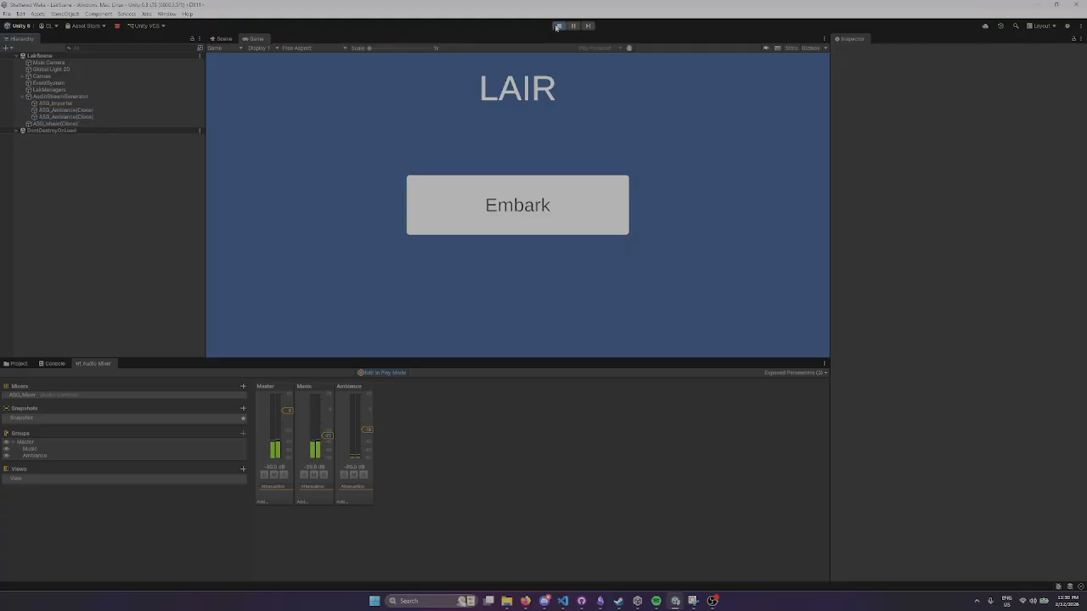
Stop the scene, set AudioStreamGenerator's Tracks to 4 and run the scene again.
left_click(558, 26)
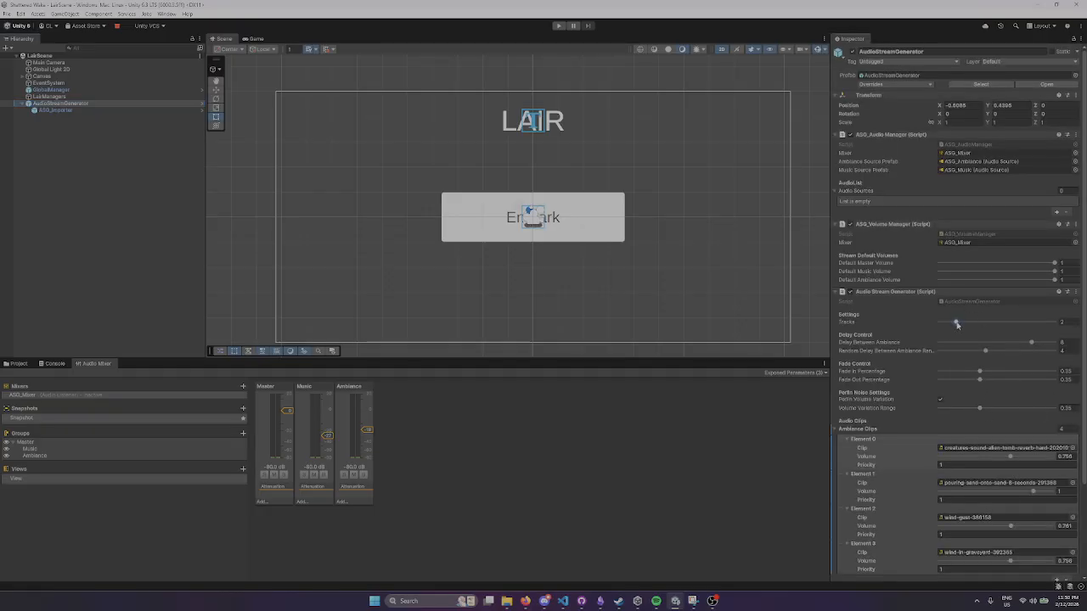
left_click(740, 463)
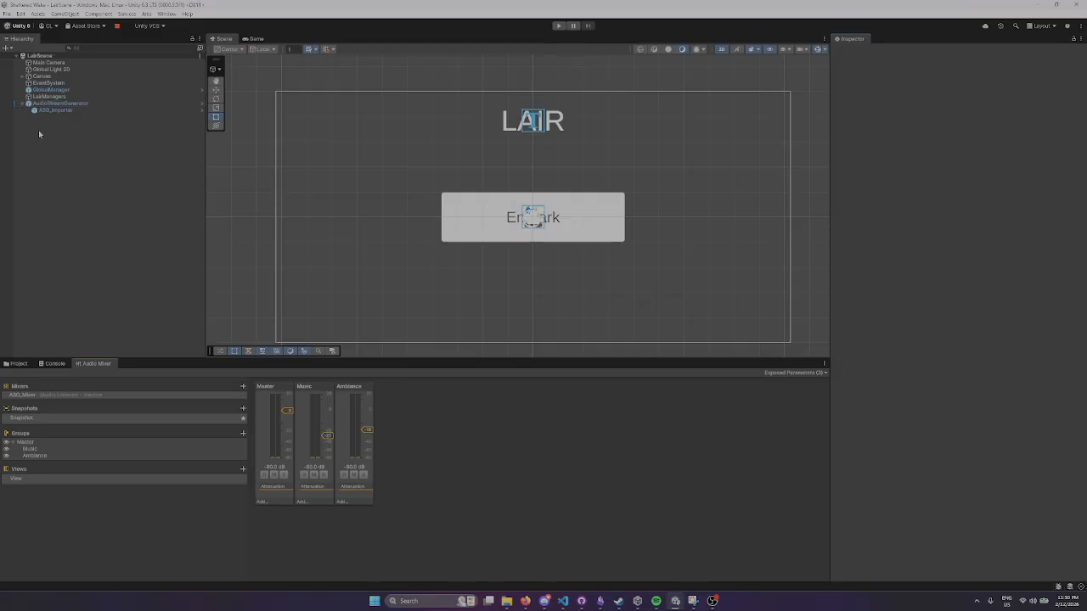
key("ctrl+p")
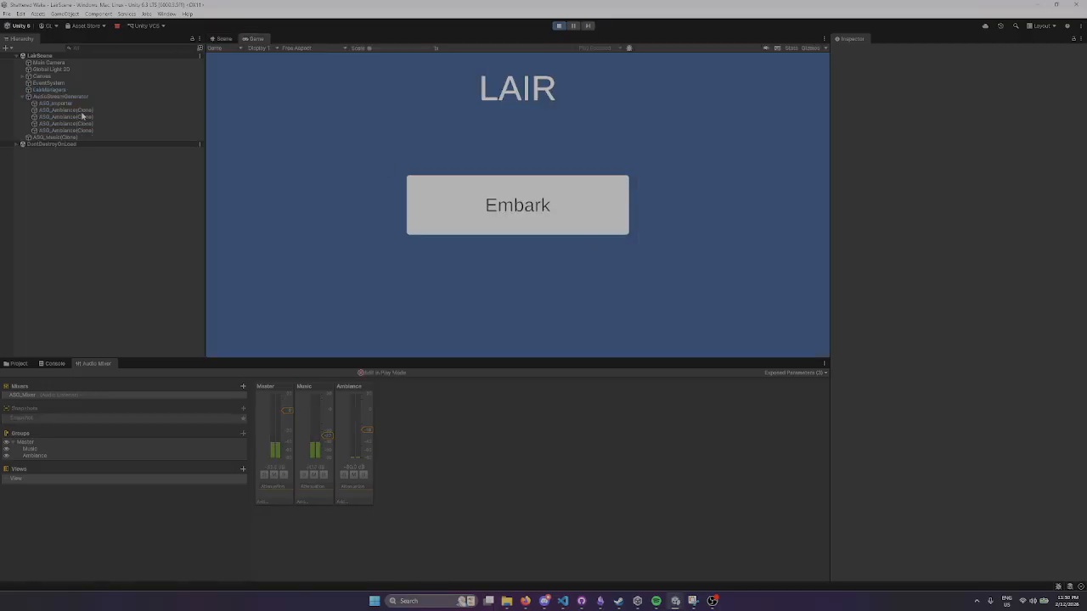
Inspect the spawned ambiance sources and the music audio source in the running scene.
left_click(83, 113)
left_click(83, 125)
left_click(85, 138)
Expand AudioStreamGenerator's Usable Clips and Used Clips lists under Mid-Game Control while the scene runs.
left_click(65, 98)
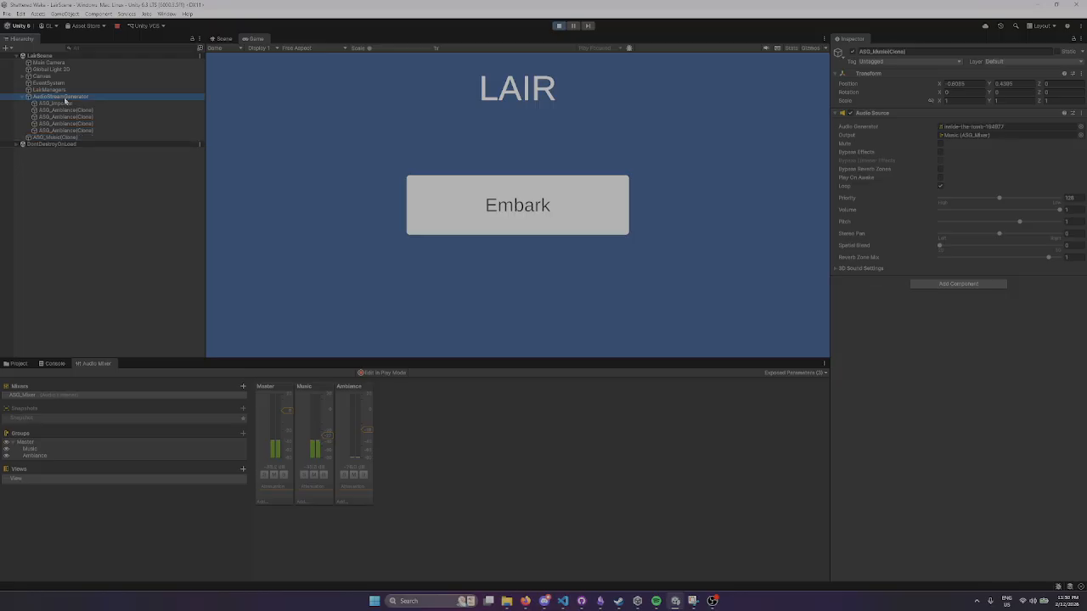
scroll(901, 403, "down", 5)
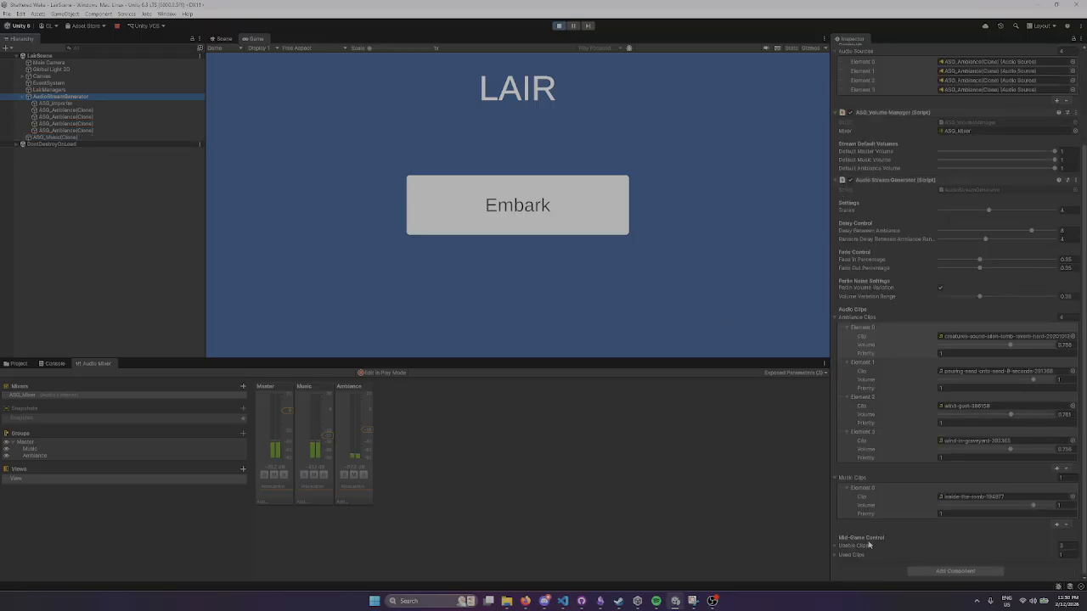
left_click(836, 548)
scroll(837, 549, "down", 2)
left_click(836, 556)
scroll(838, 560, "down", 2)
Expand the first three Used Clips entries and examine which clips have been played.
left_click(845, 537)
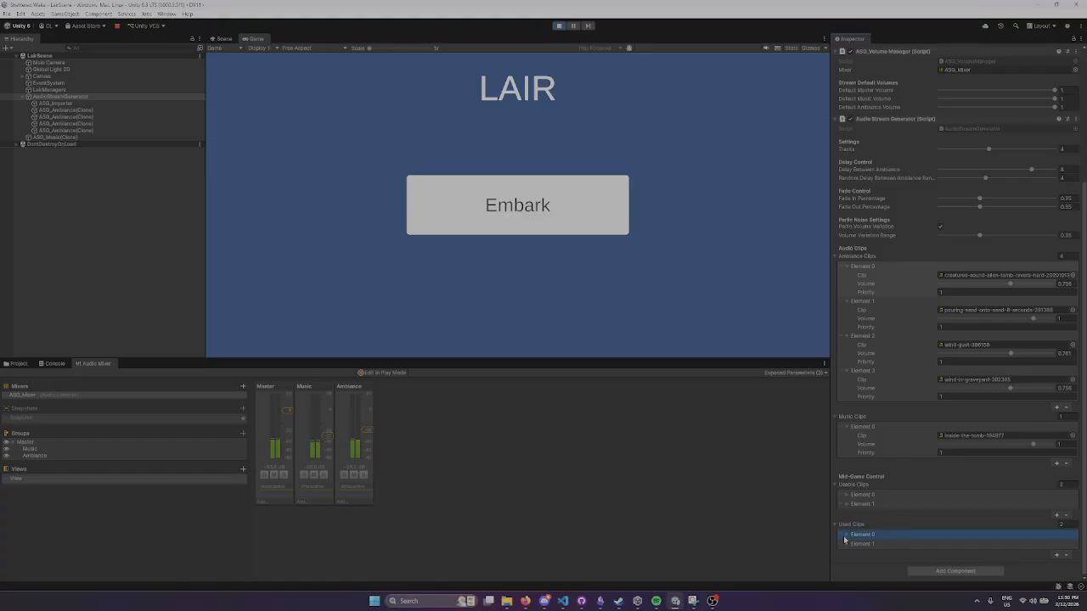
left_click(846, 542)
left_click(847, 526)
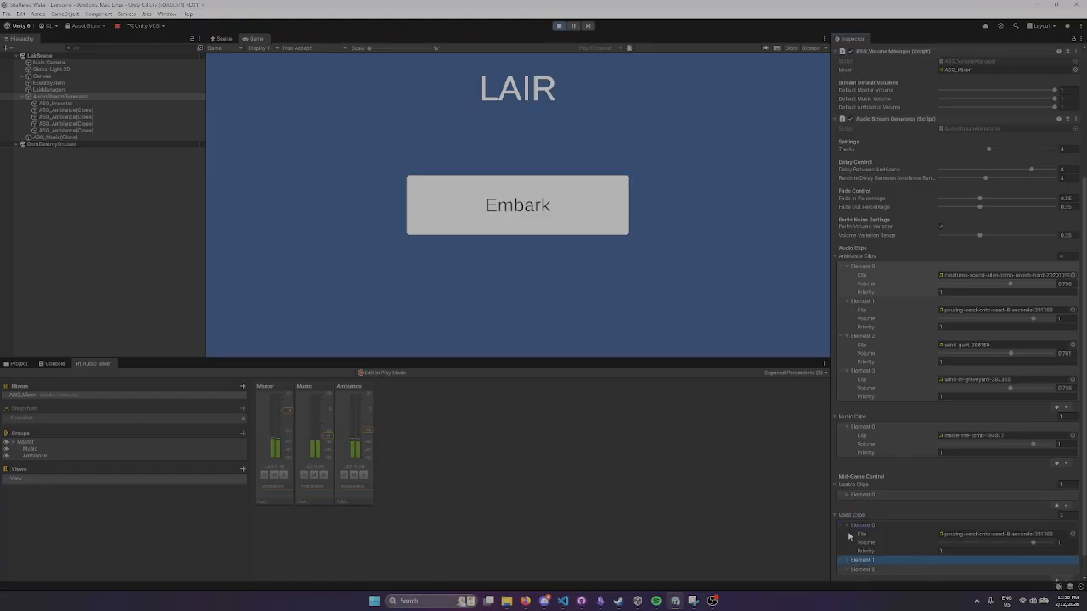
scroll(850, 535, "down", 1)
left_click(846, 535)
scroll(847, 535, "down", 1)
left_click(847, 545)
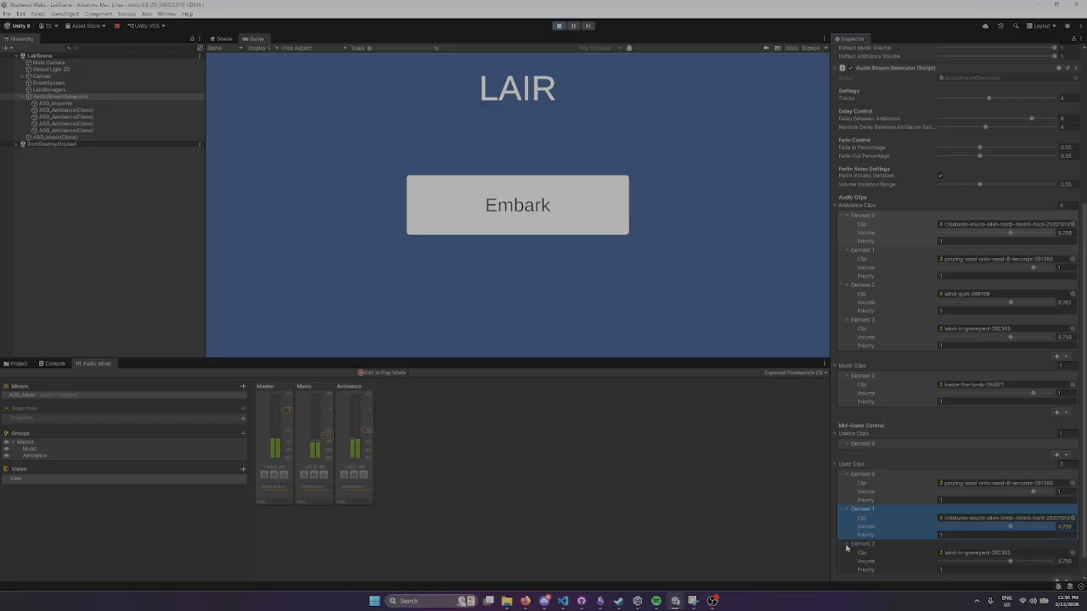
scroll(881, 456, "down", 1)
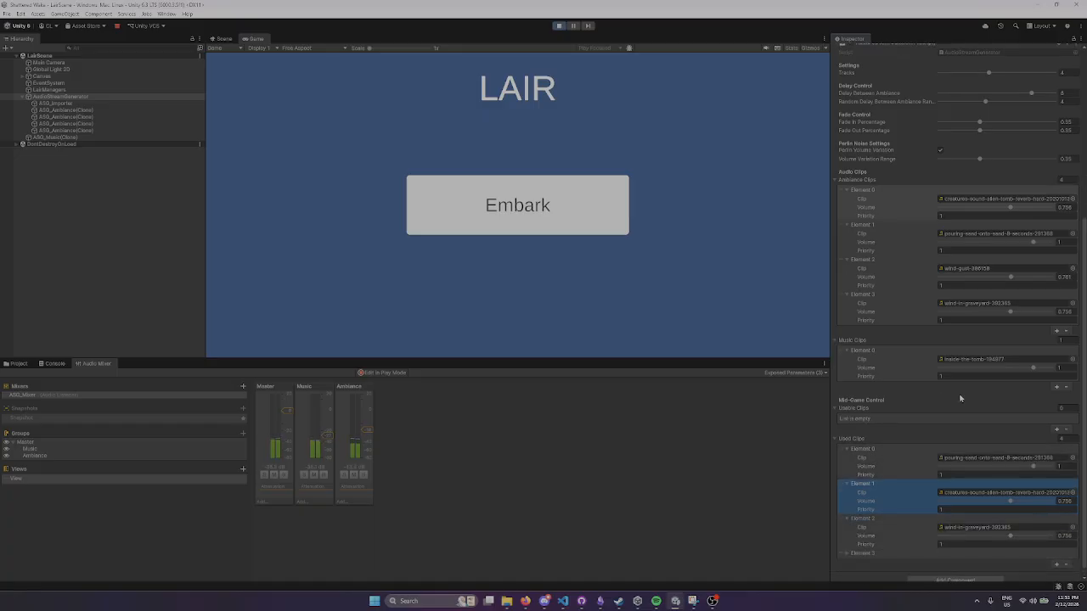
Check the console for messages and review AudioStreamGenerator's audio source list and delay settings.
left_click(42, 365)
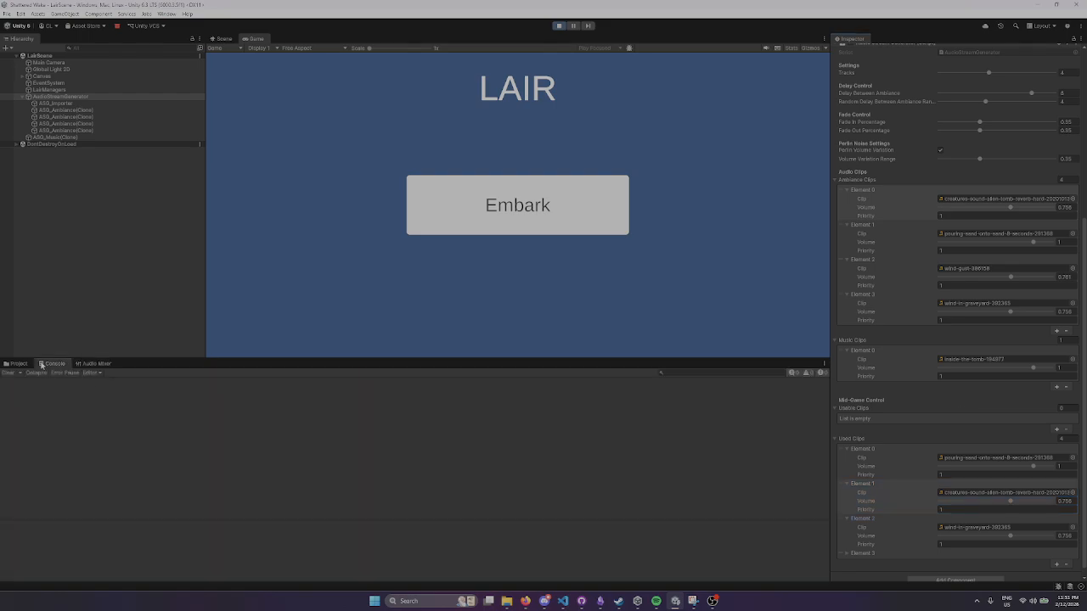
left_click(874, 454)
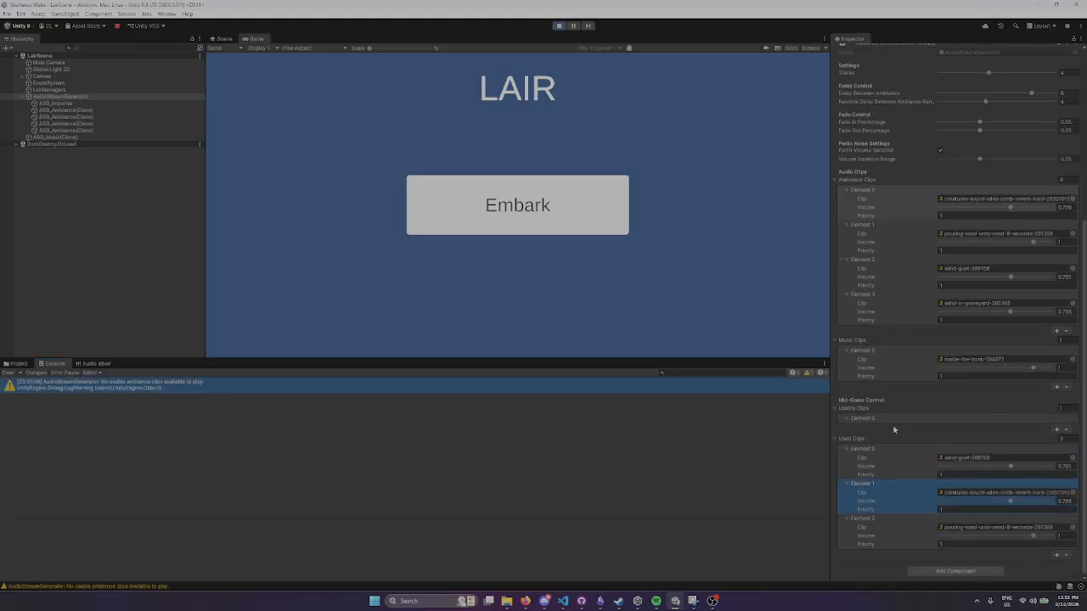
scroll(883, 425, "up", 3)
scroll(886, 284, "up", 3)
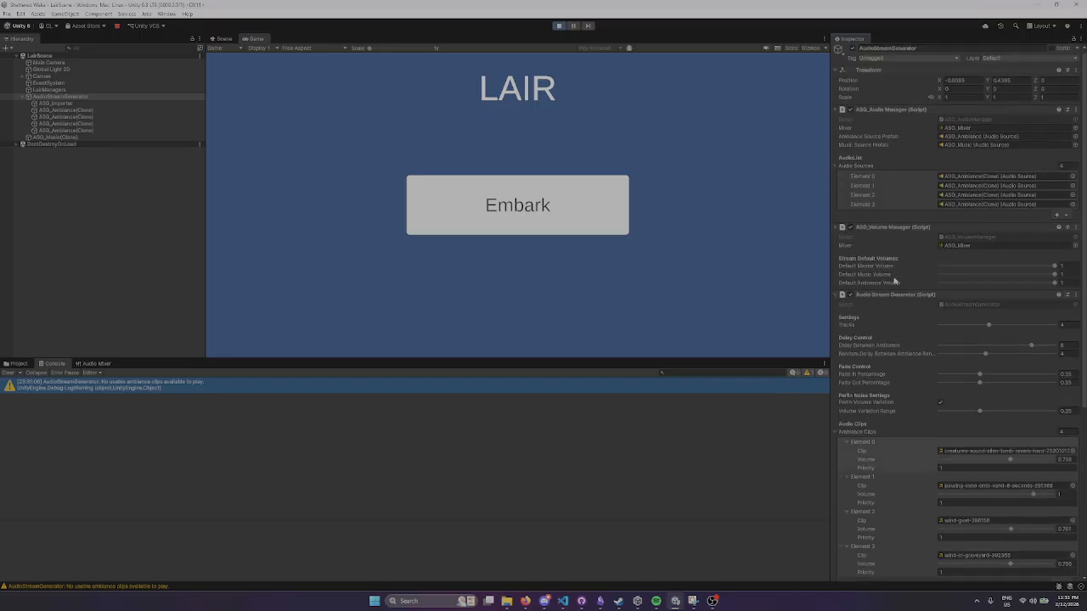
scroll(905, 283, "up", 1)
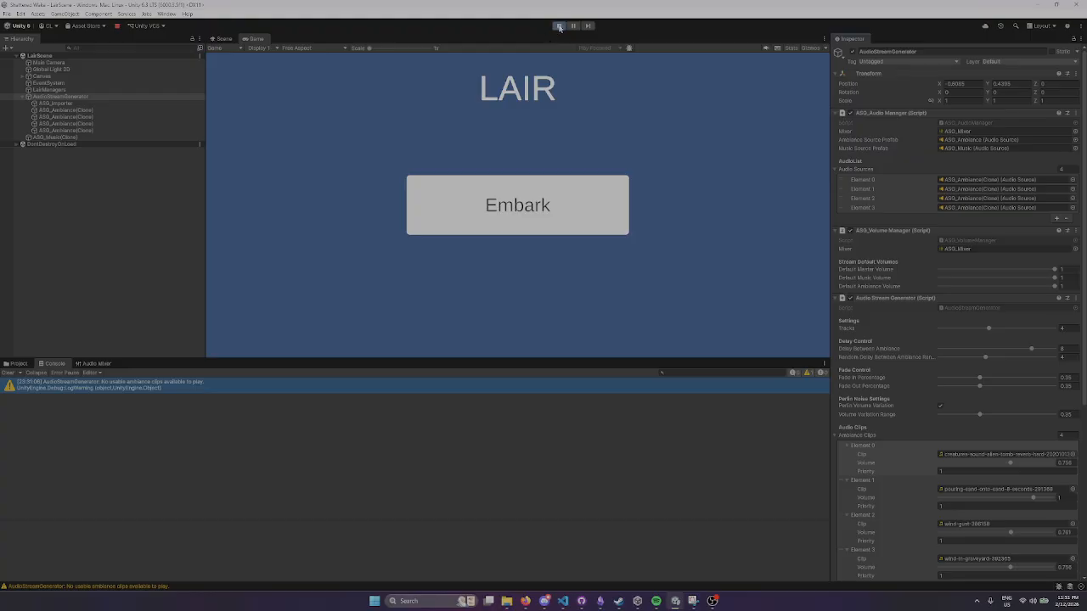
scroll(909, 311, "down", 1)
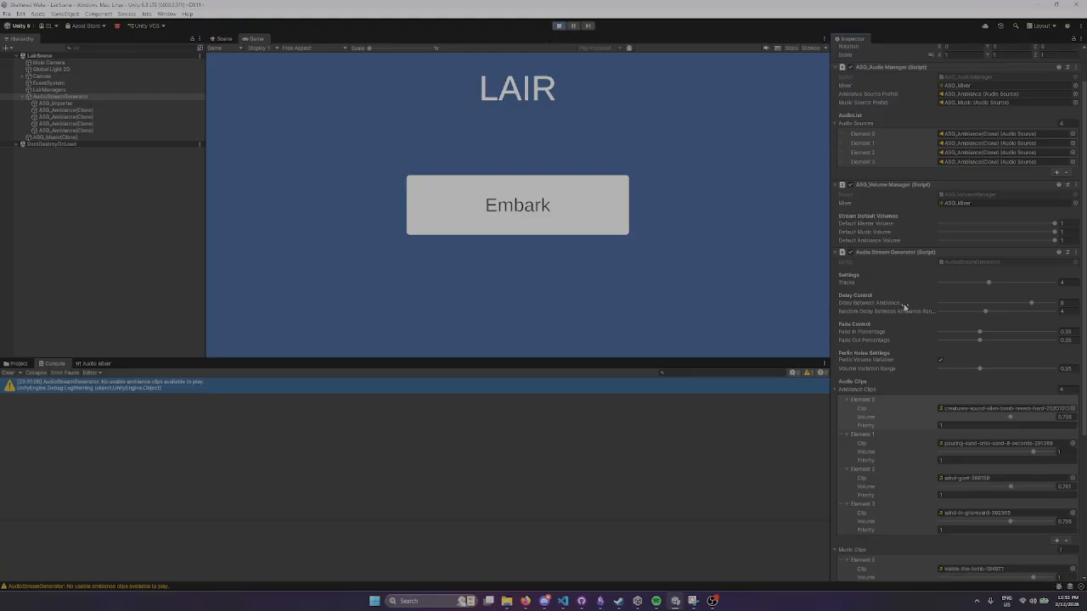
Stop the scene, set both ambiance delay values to 0 and Tracks to 3 on AudioStreamGenerator, and rerun it.
left_click(560, 26)
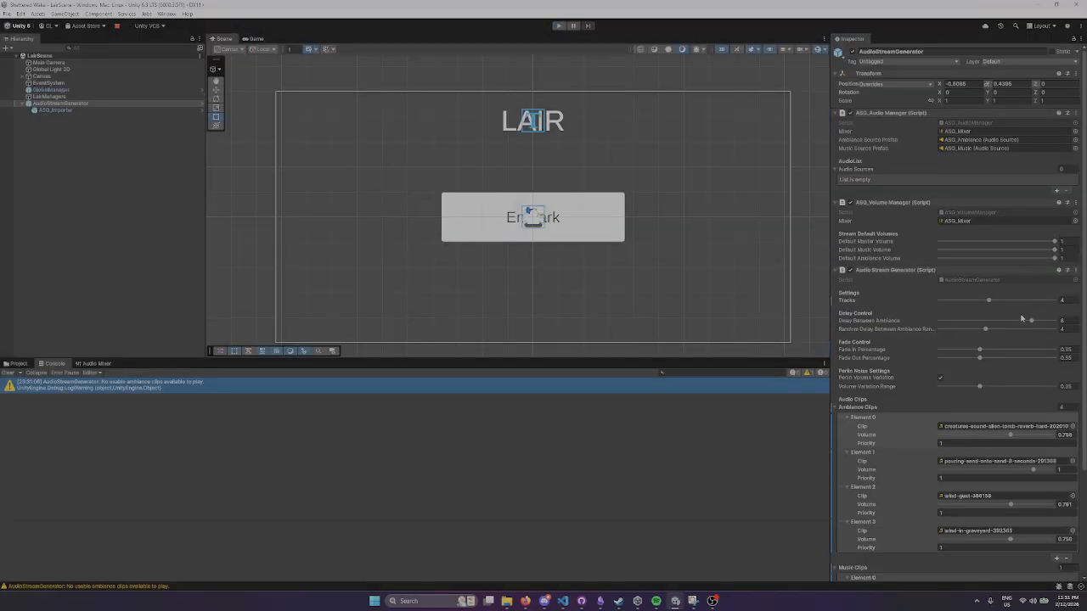
left_click_drag(1031, 323, 817, 323)
left_click_drag(989, 300, 973, 300)
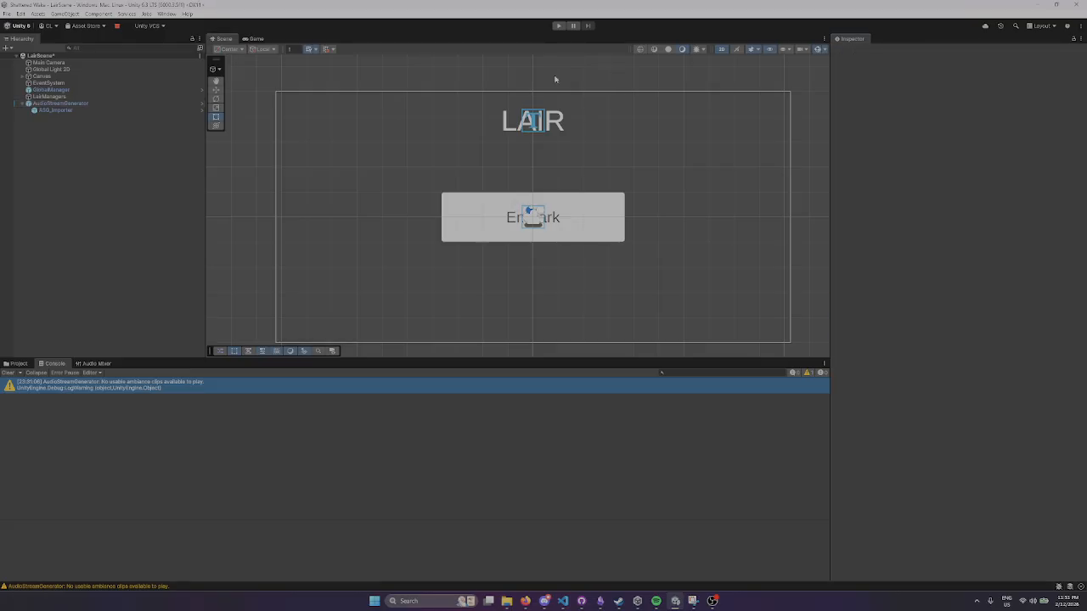
left_click(559, 26)
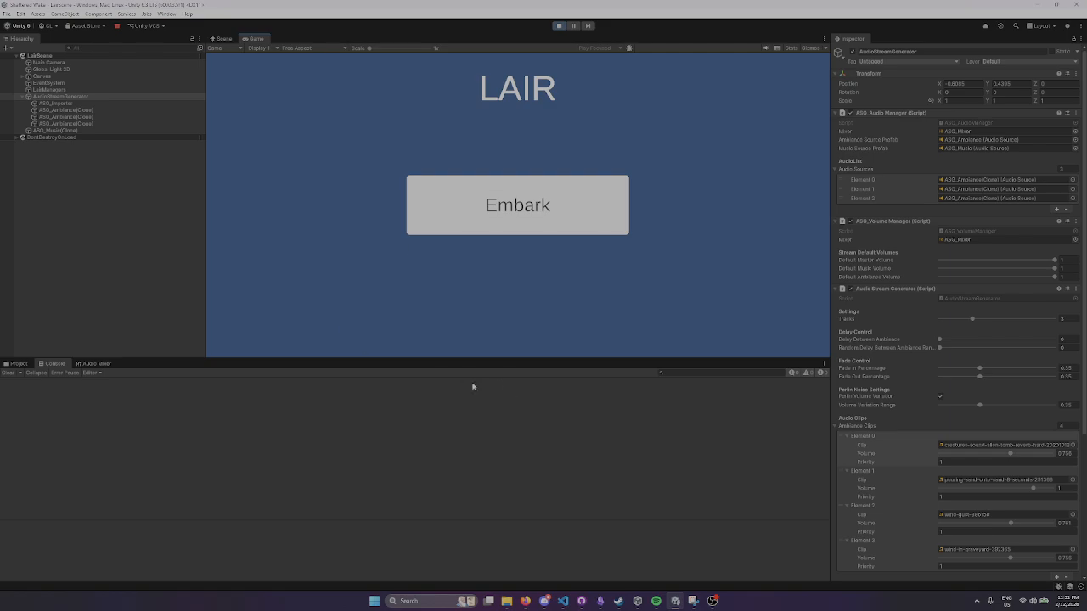
Enable play-mode editing in the audio mixer and raise the Ambiance group's volume to about -5.4 dB.
left_click(93, 364)
left_click(51, 363)
left_click(17, 364)
left_click(52, 363)
left_click(96, 364)
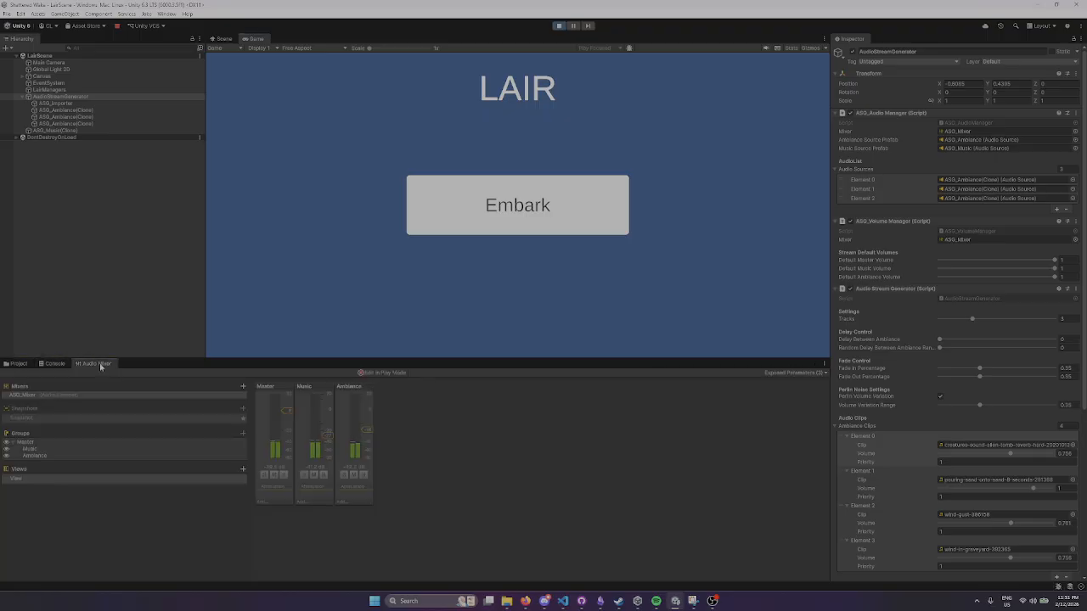
left_click(381, 372)
mouse_move(370, 431)
left_mouse_down()
mouse_move(369, 422)
mouse_move(396, 437)
mouse_move(368, 426)
mouse_move(369, 443)
mouse_move(368, 417)
left_mouse_up()
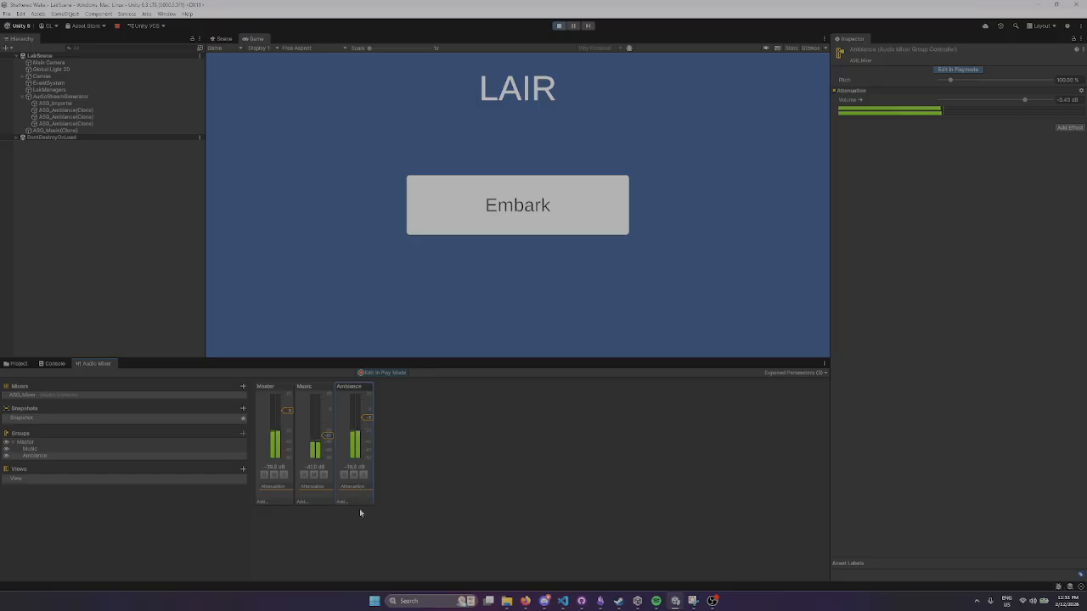
Try a Highpass effect on the Ambiance group with its cutoff lowered to about 620 Hz, and remove the effect.
left_click(350, 502)
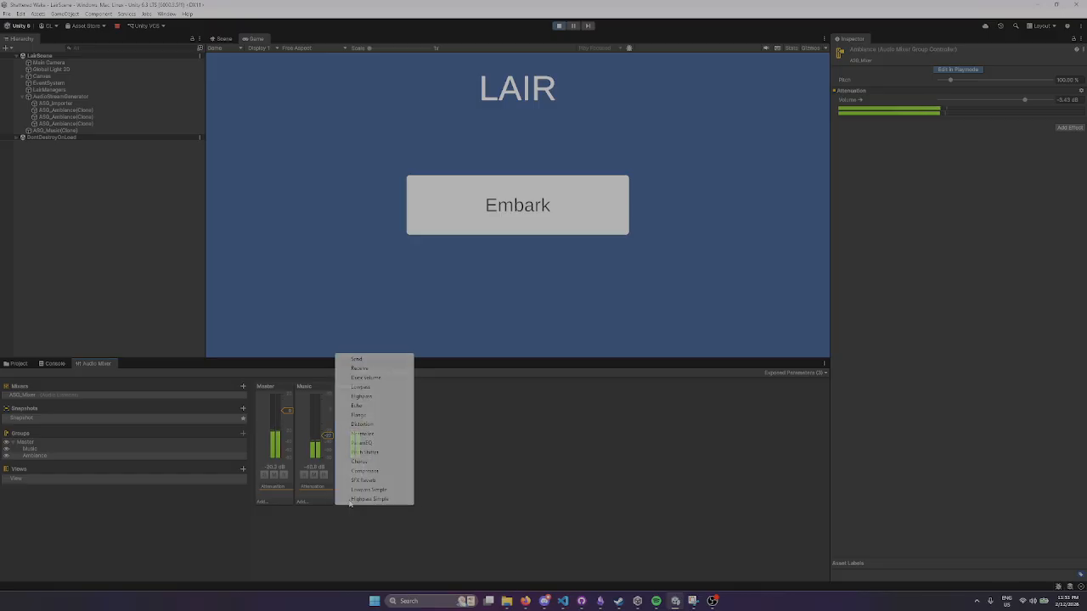
left_click(366, 396)
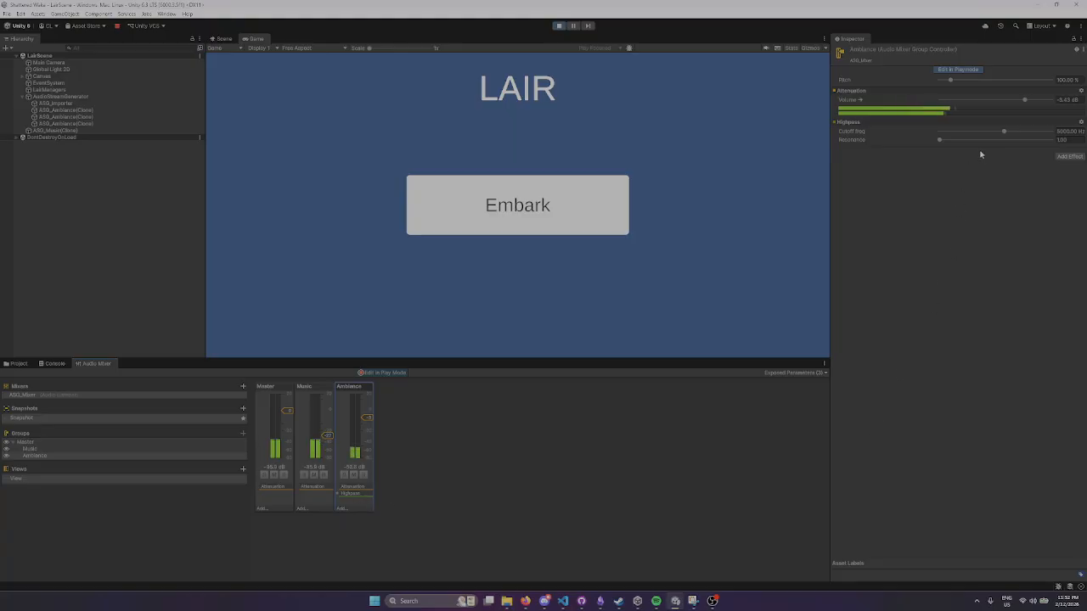
left_click_drag(1004, 133, 966, 134)
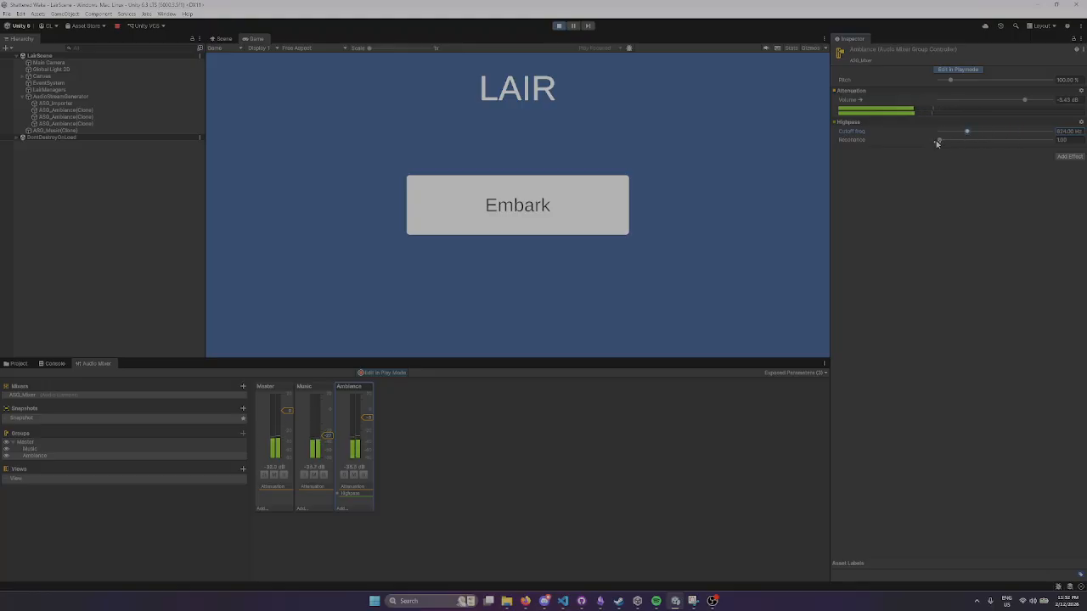
right_click(344, 493)
left_click(382, 548)
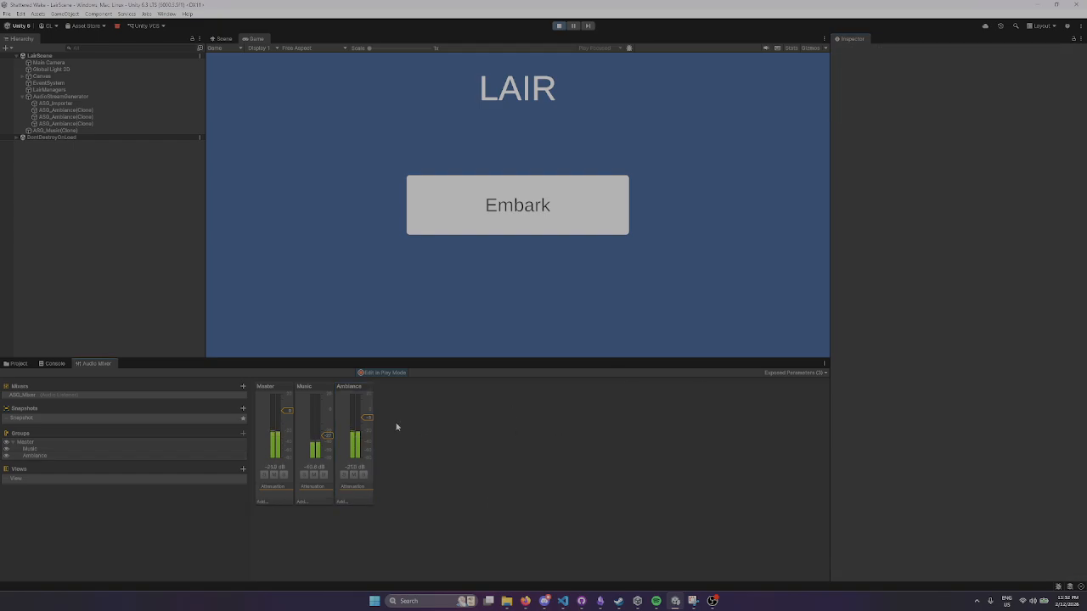
Raise the Ambiance group's volume slightly and add a Lowpass effect to it with the cutoff at about 8422 Hz.
left_click_drag(370, 418, 370, 416)
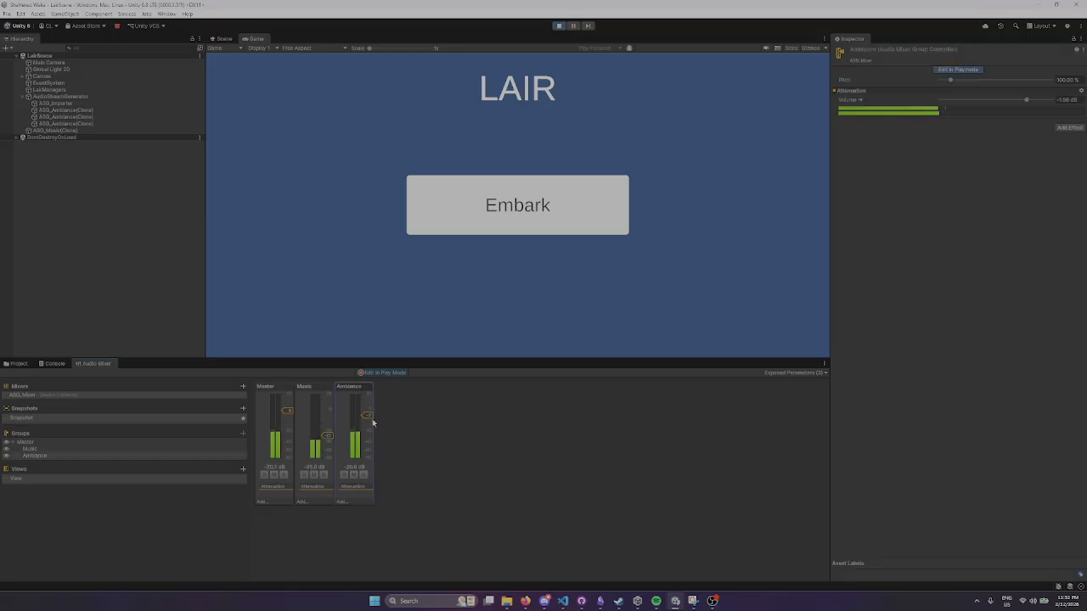
right_click(355, 489)
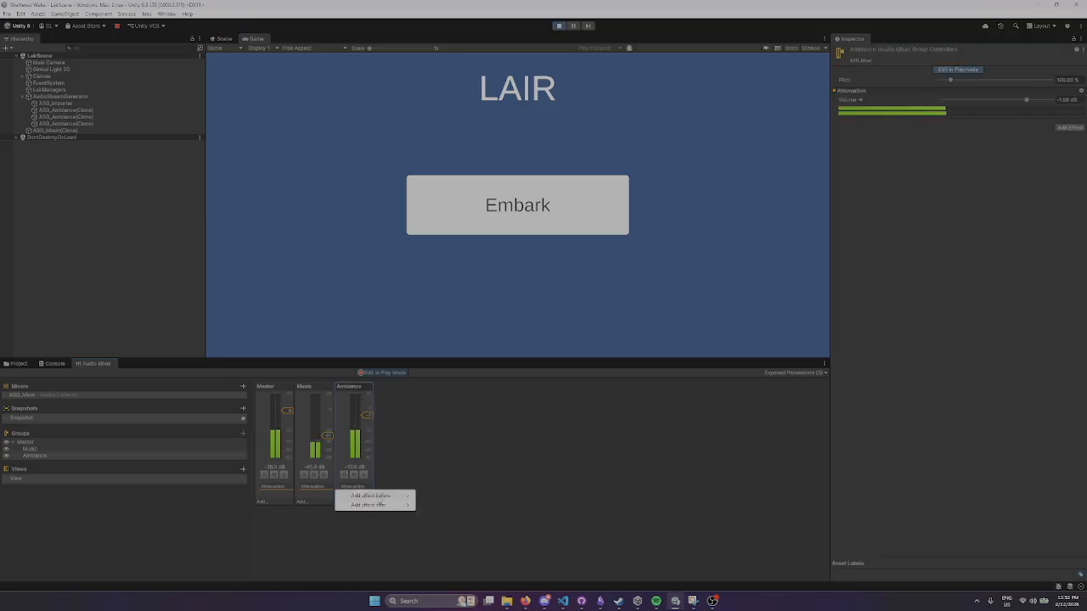
left_click(483, 488)
left_click(365, 503)
left_click(361, 387)
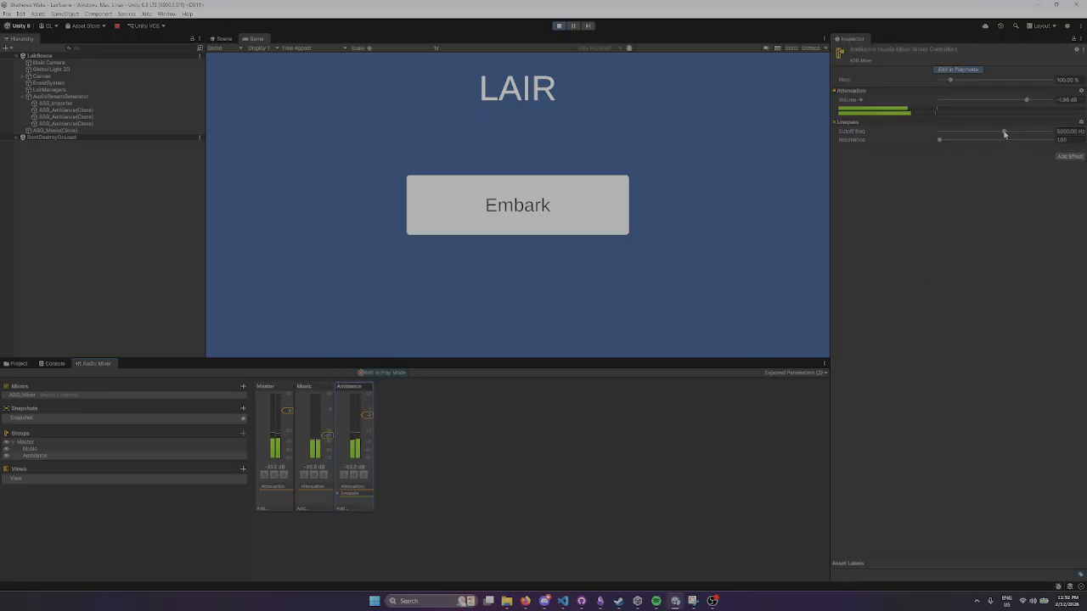
left_click(529, 484)
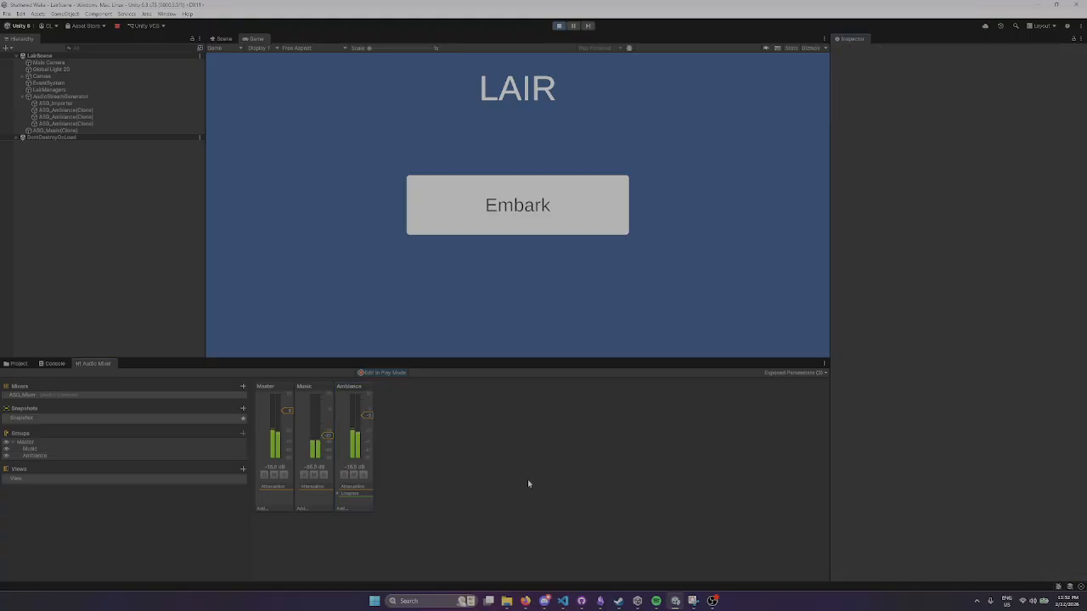
left_click(359, 494)
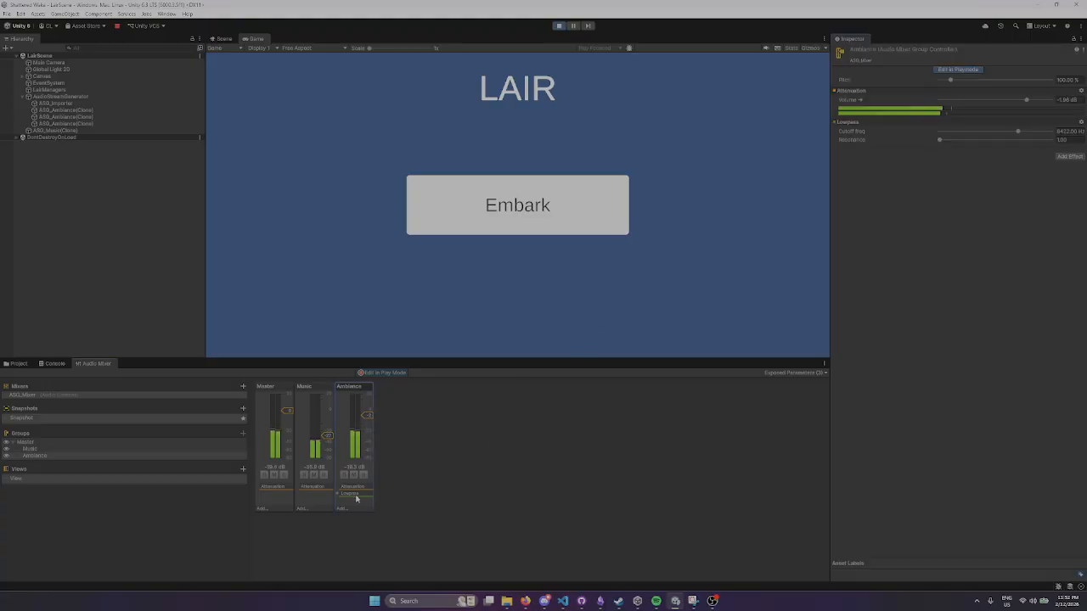
Try the Ambiance group's Lowpass effect with its cutoff lowered to about 890 Hz and raised again, and remove the effect.
left_click_drag(1019, 134, 972, 132)
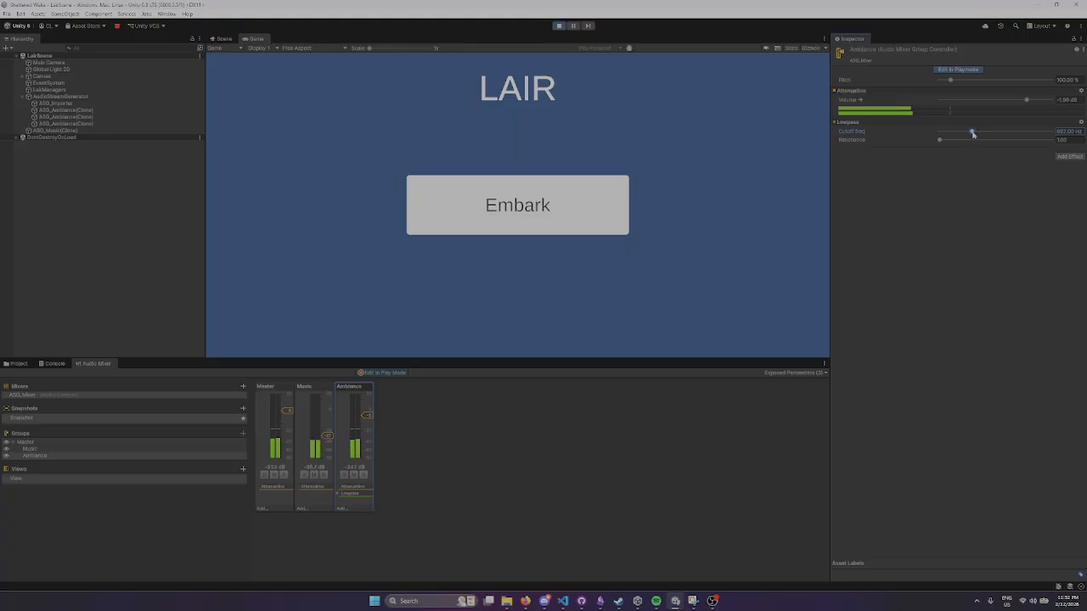
left_click_drag(971, 132, 992, 132)
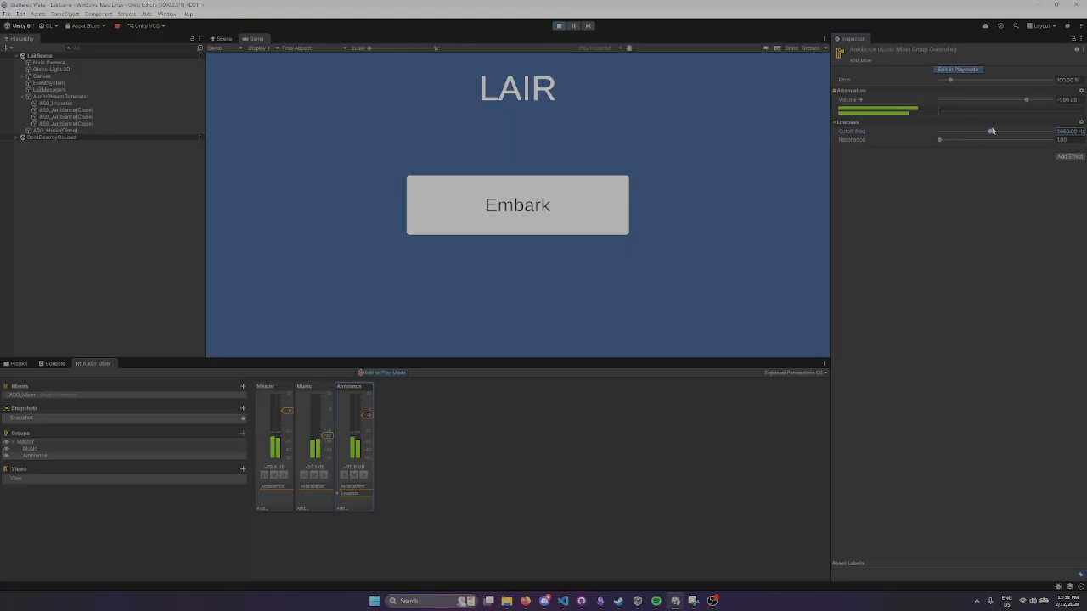
right_click(355, 493)
left_click(361, 548)
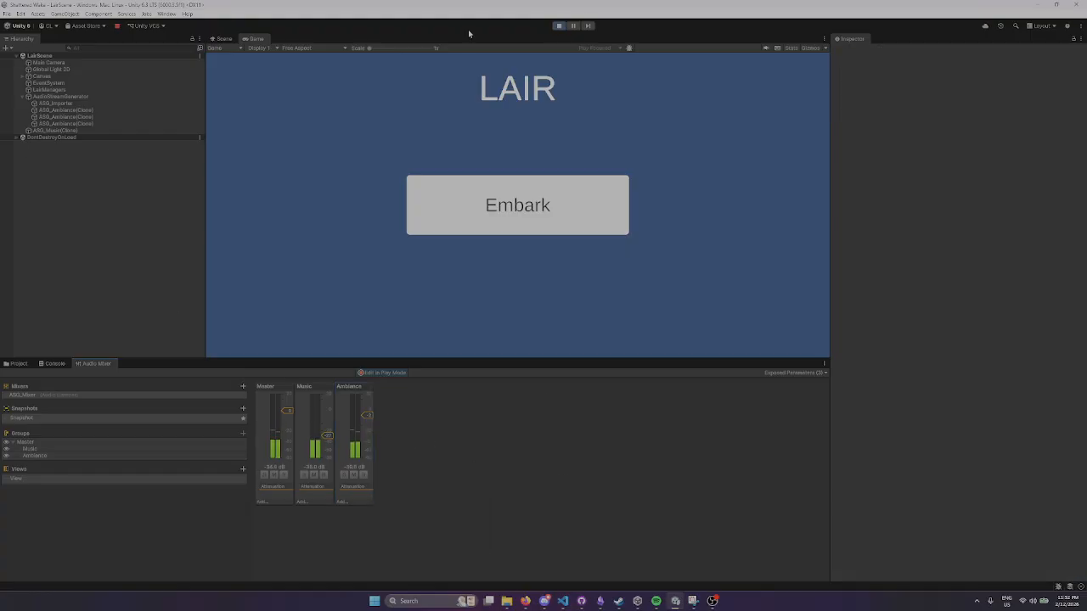
Stop the scene and lower AudioStreamGenerator's Fade In Percentage to about 0.181 and Fade Out Percentage to about 0.159.
left_click(559, 27)
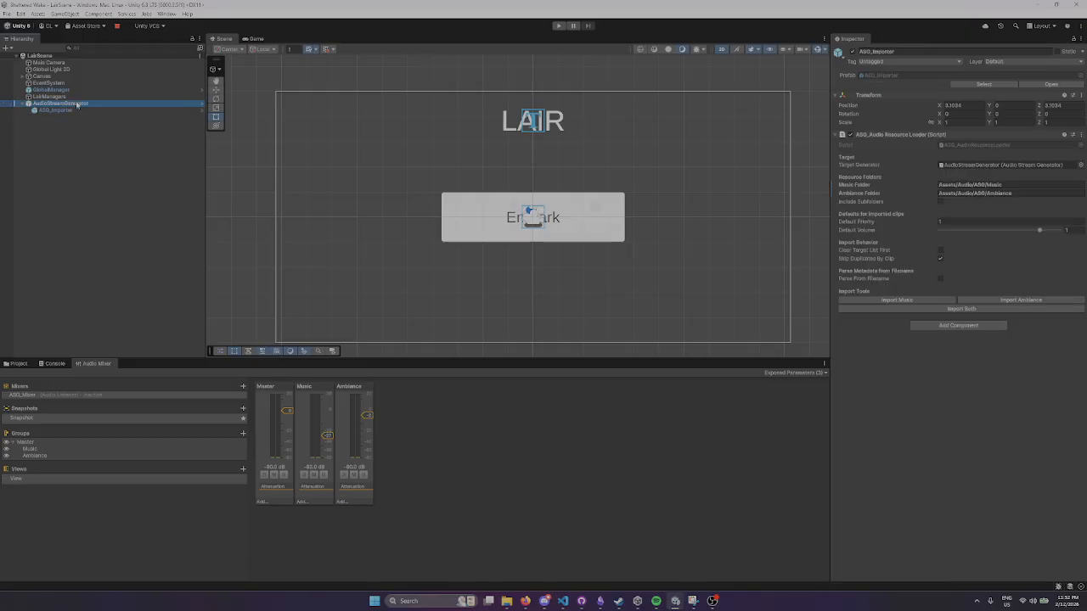
scroll(907, 322, "down", 1)
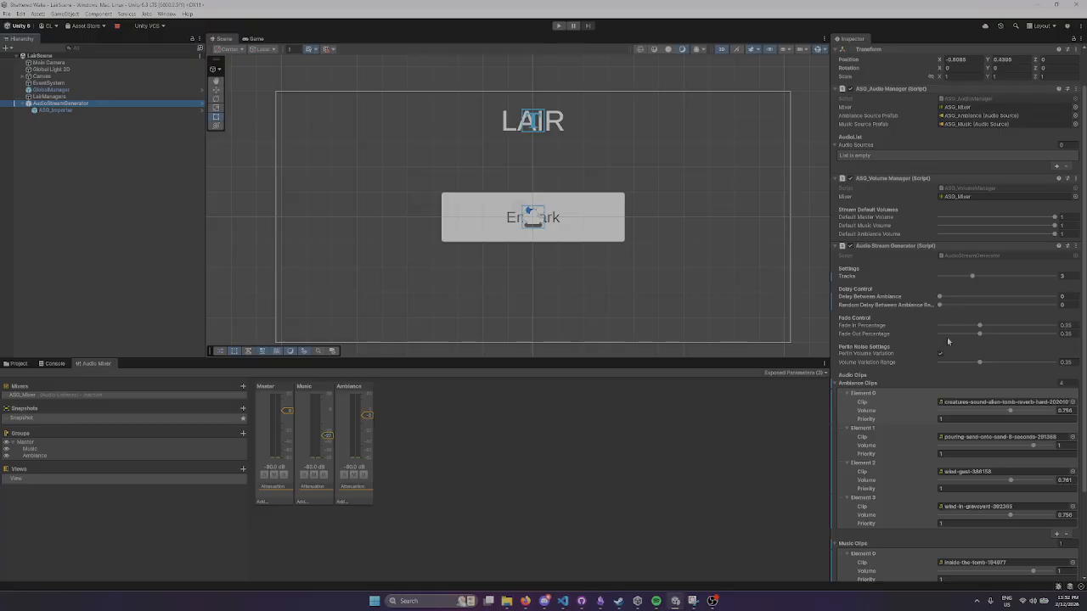
left_click_drag(980, 328, 953, 335)
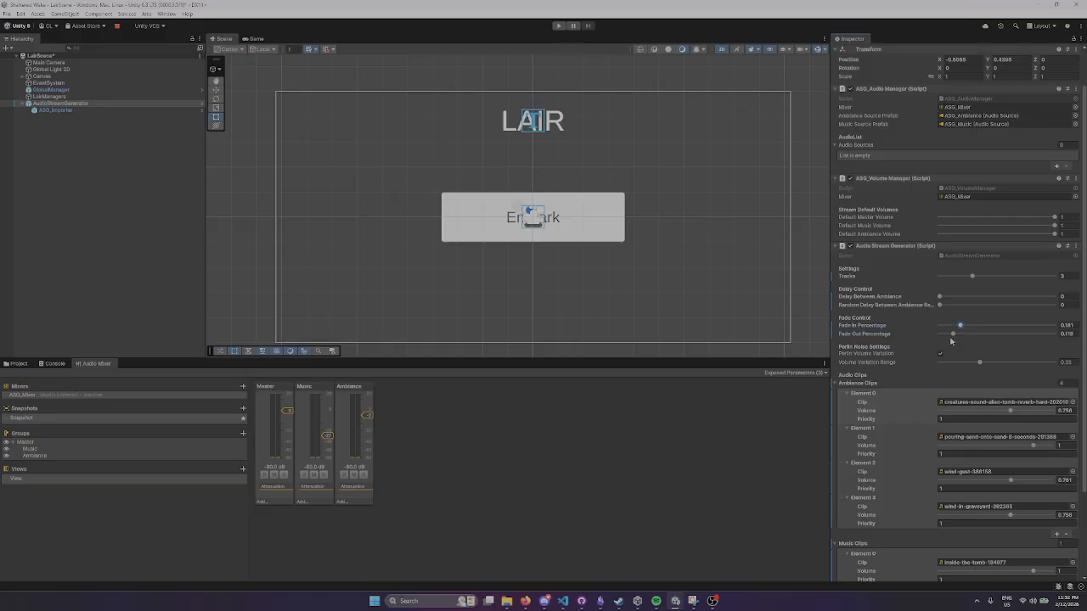
left_click(451, 527)
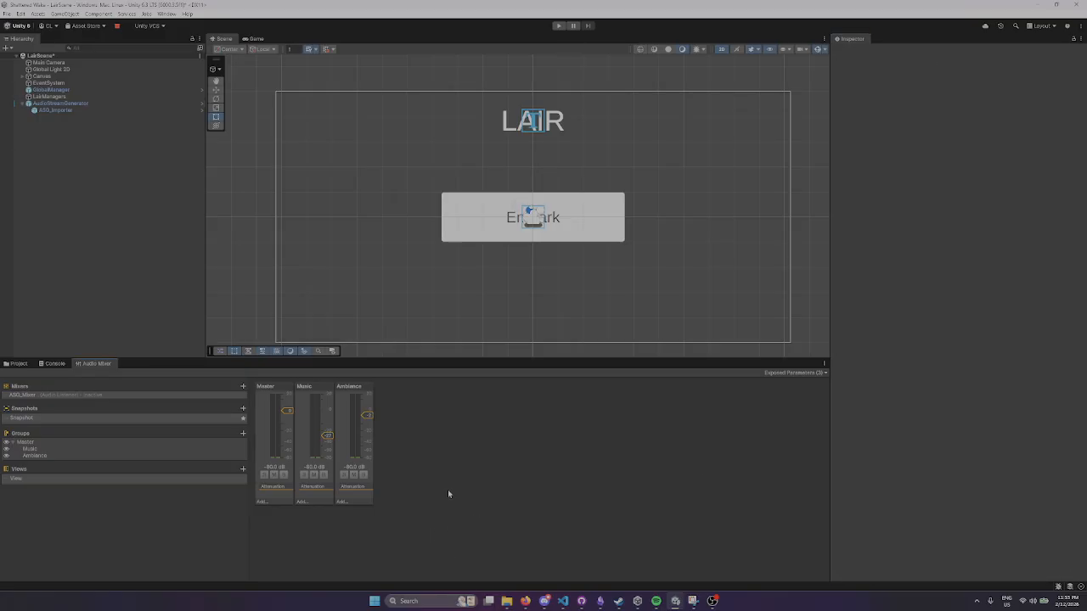
Run the scene with the audio mixer shown and inspect the second ASG_Ambiance(Clone) audio source.
left_click(60, 365)
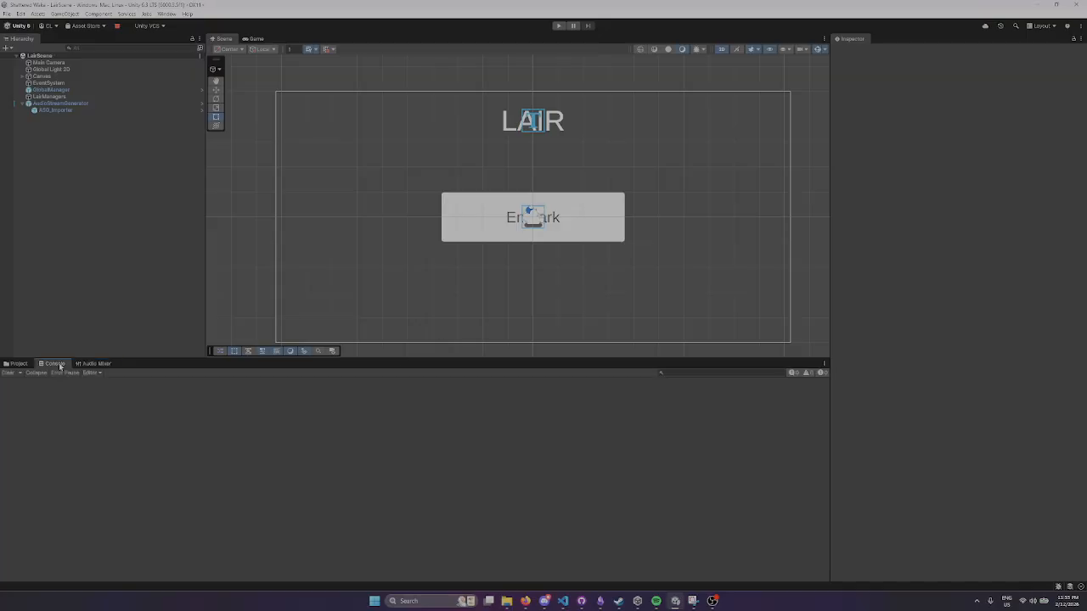
left_click(30, 365)
left_click(79, 365)
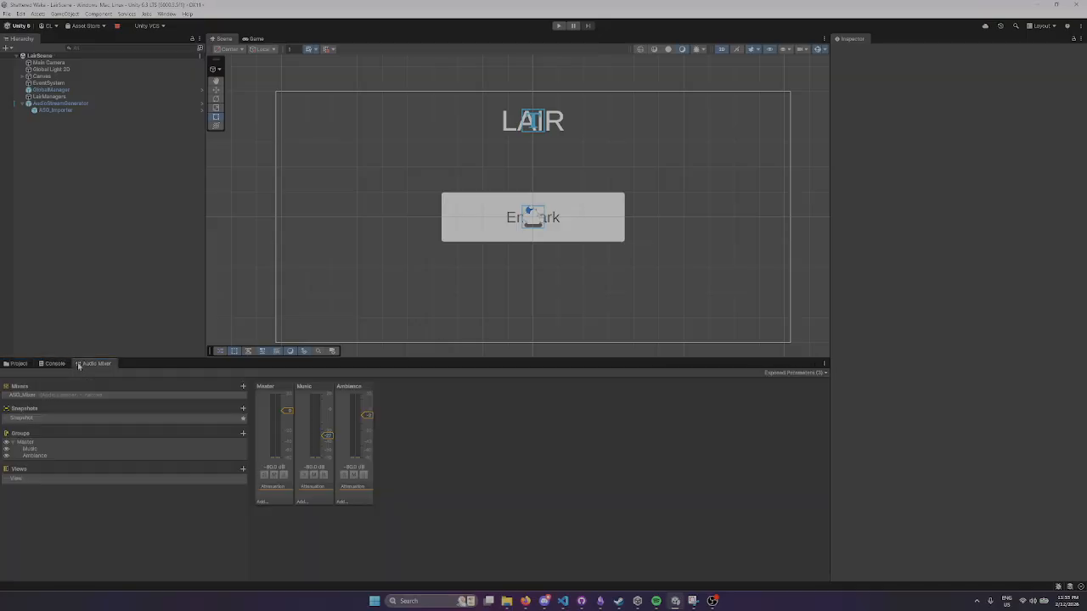
left_click(559, 26)
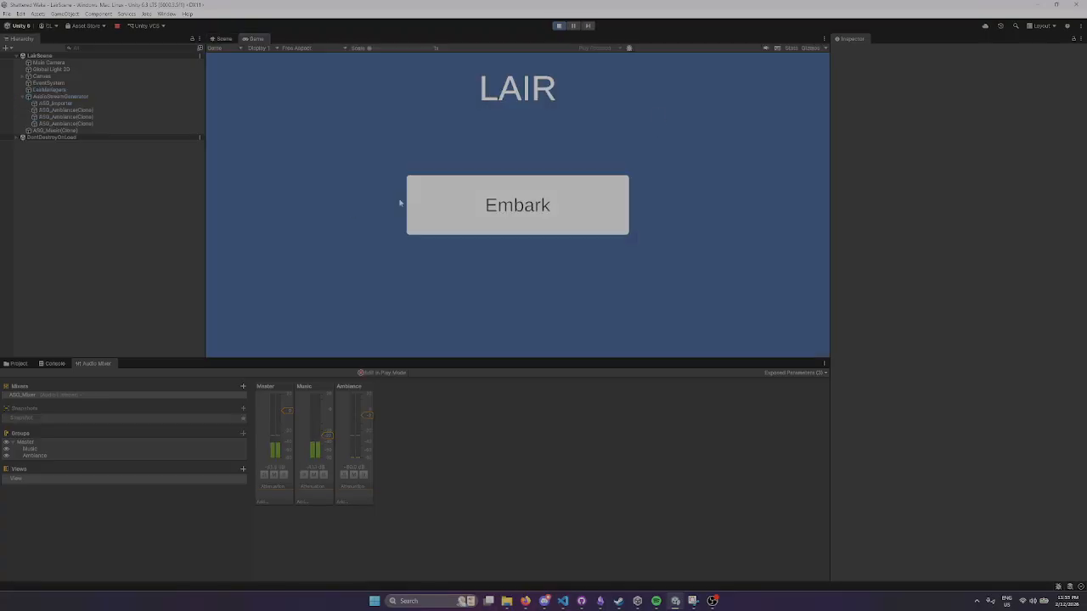
left_click(83, 118)
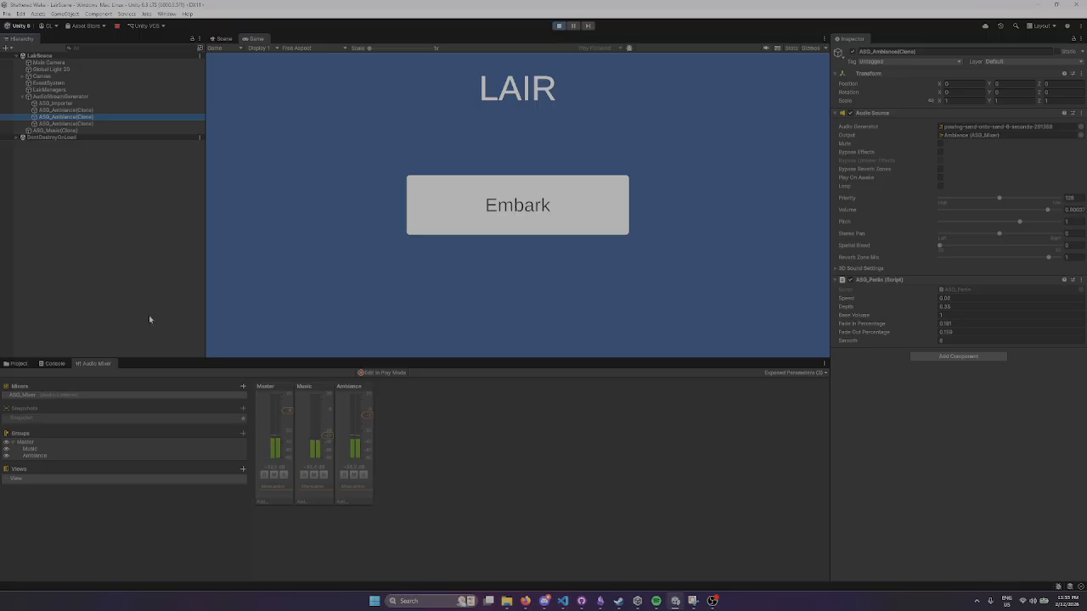
Review the import settings and waveforms of the clips in the Ambiance folder and recheck the second ASG_Ambiance(Clone).
left_click(16, 363)
left_click(110, 407)
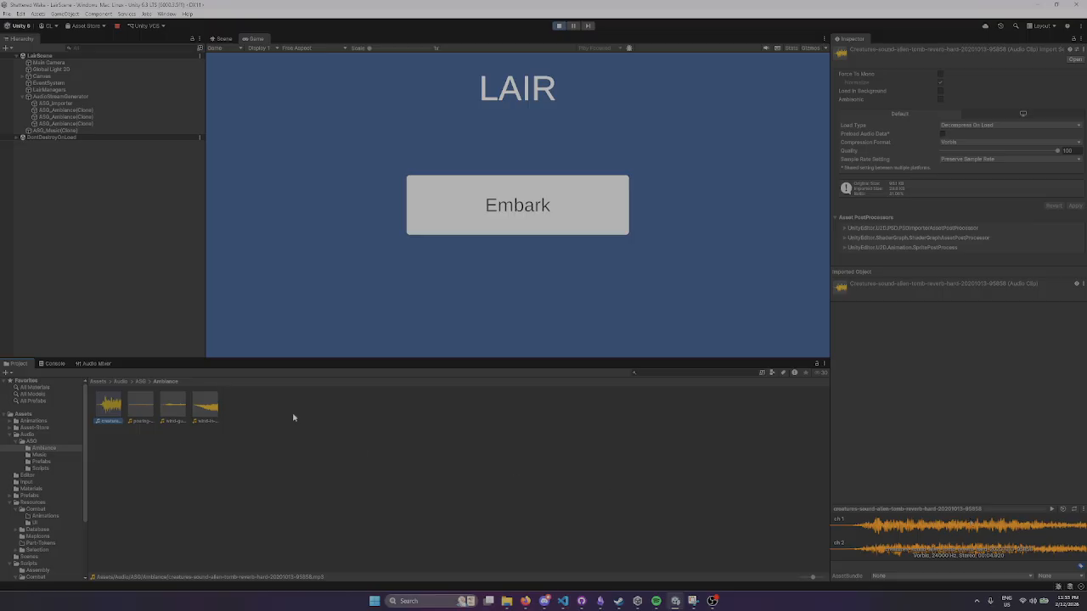
left_click(206, 408)
key("Left")
key("Left")
key("Left")
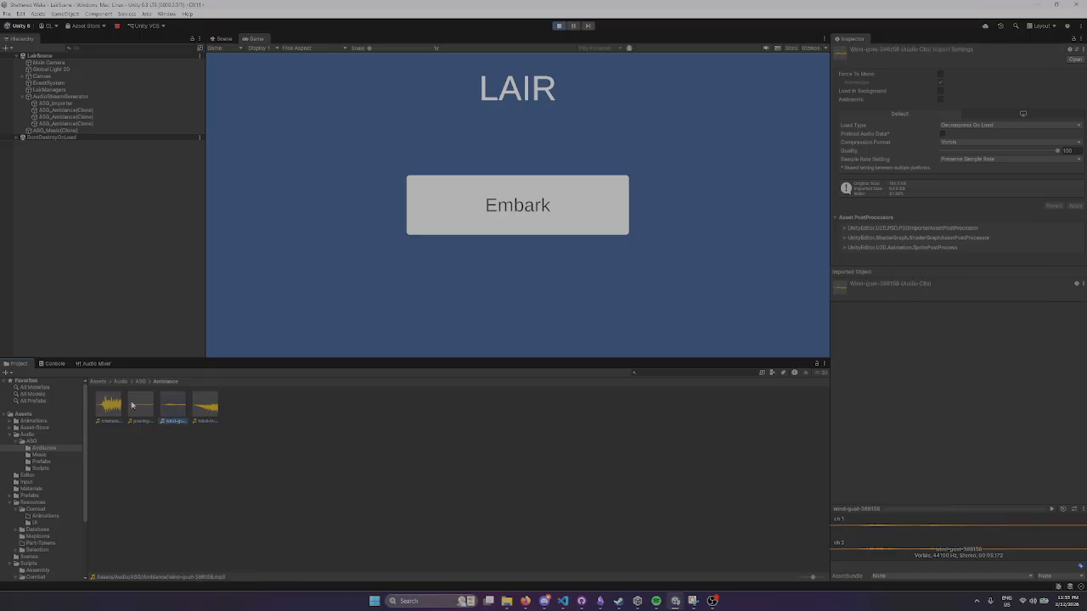
left_click(409, 493)
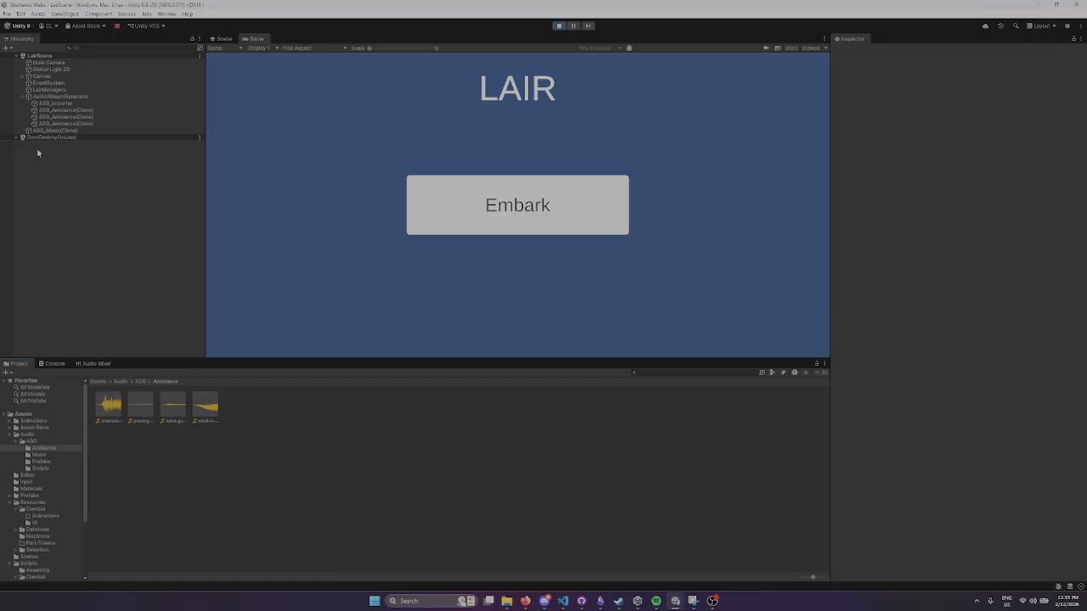
left_click(59, 117)
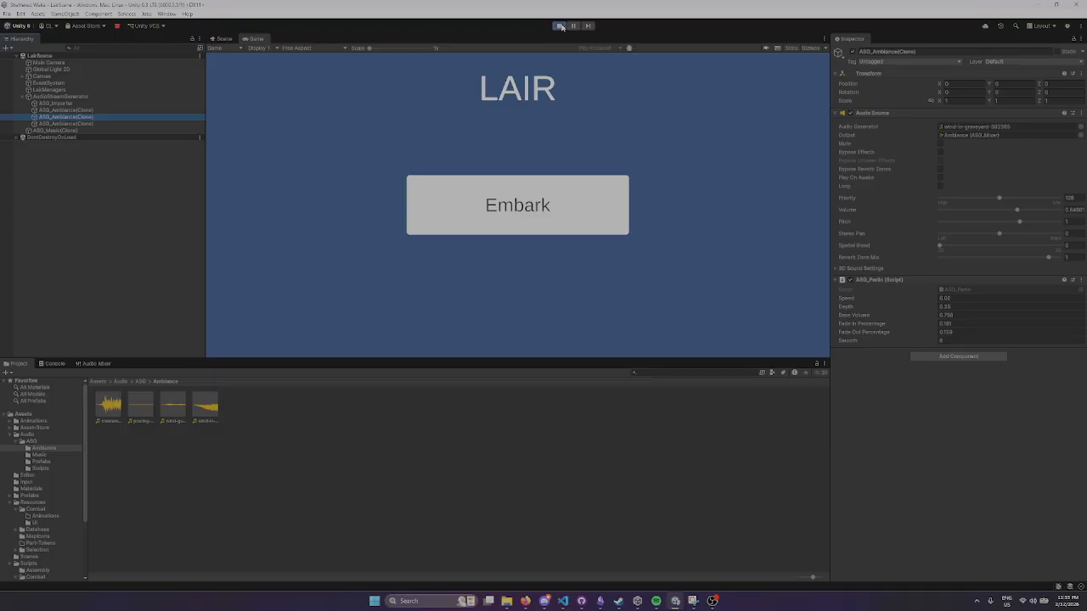
Stop the scene and set both Fade In Percentage and Fade Out Percentage to 0.35 on AudioStreamGenerator.
left_click(561, 27)
left_click(59, 102)
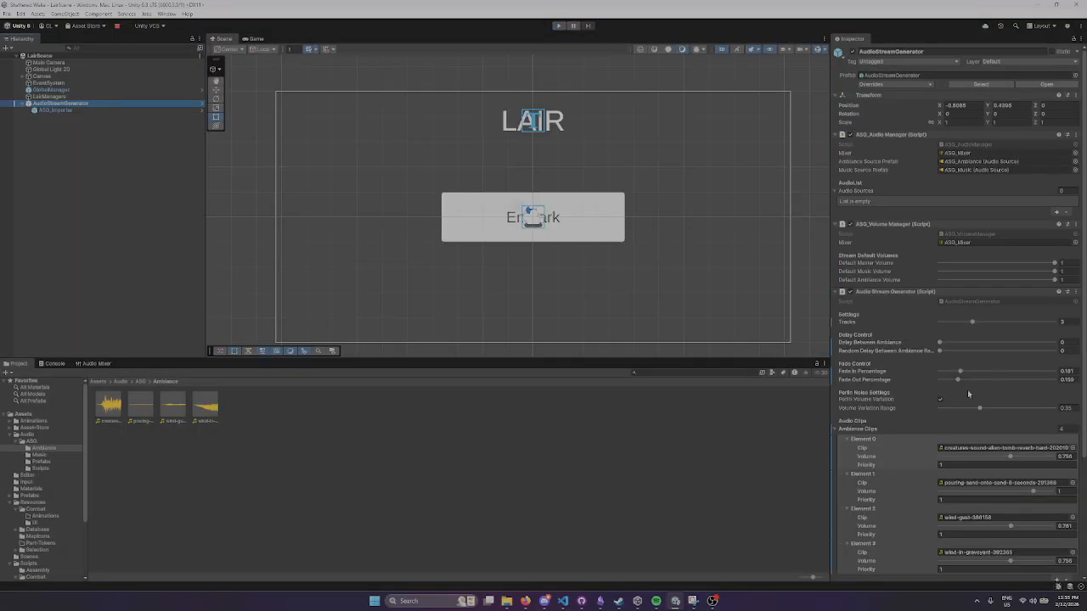
left_click_drag(960, 375, 982, 375)
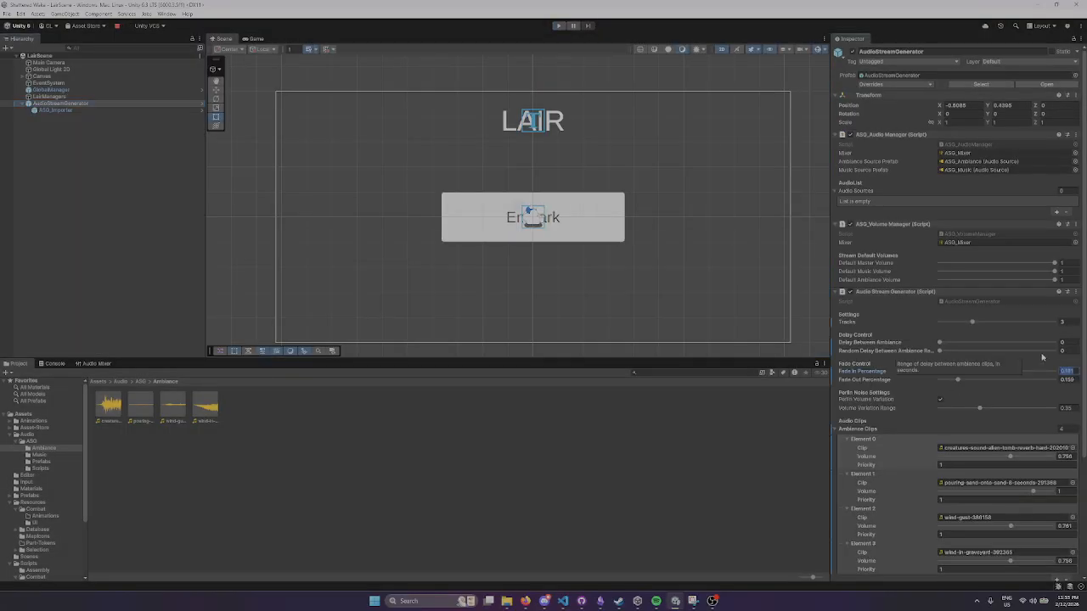
key("Tab")
key("Tab")
left_click(623, 456)
Set AudioStreamGenerator's Delay Between Ambiance to 8 and its random ambiance delay range to 4.
left_click(84, 103)
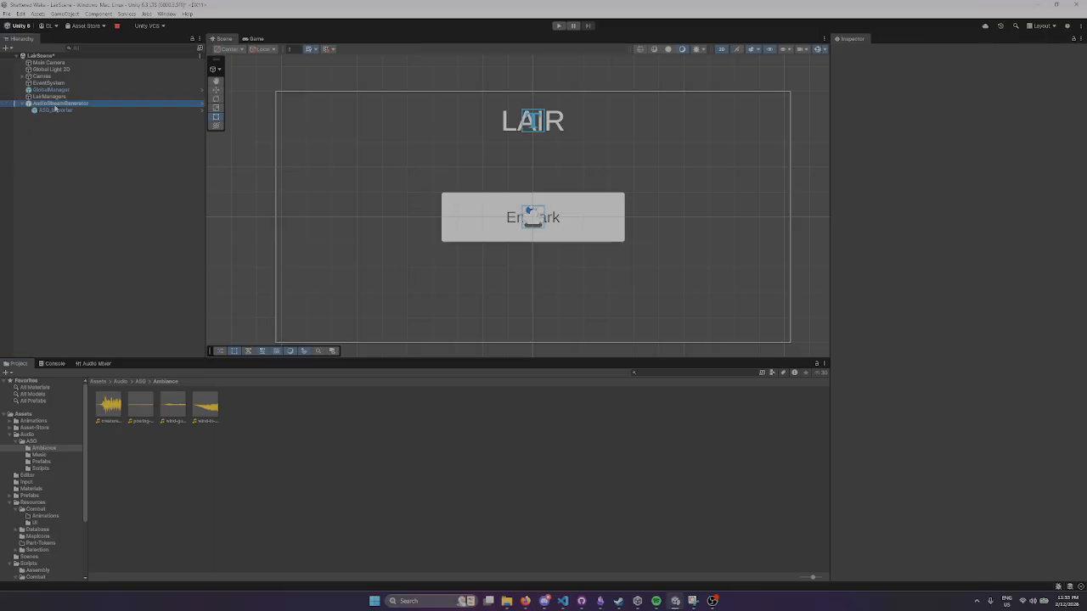
left_click(1063, 342)
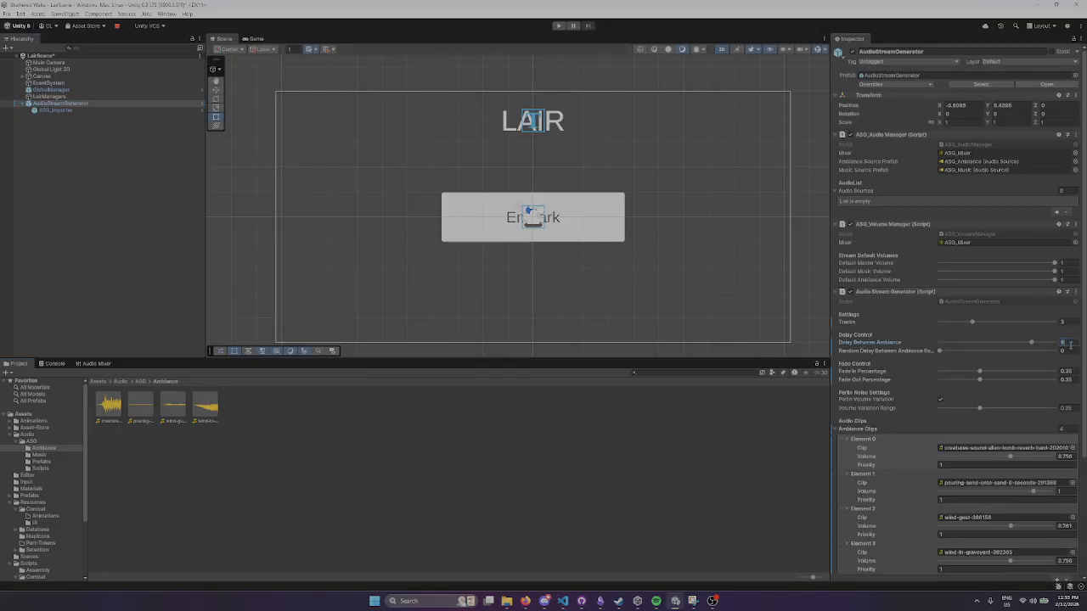
left_click(586, 466)
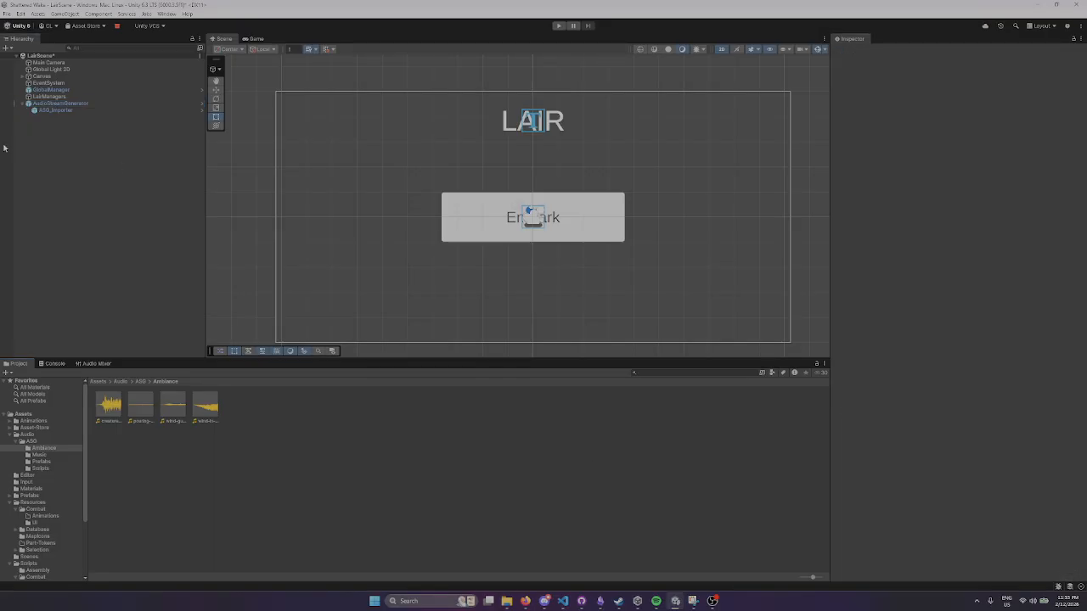
left_click(60, 103)
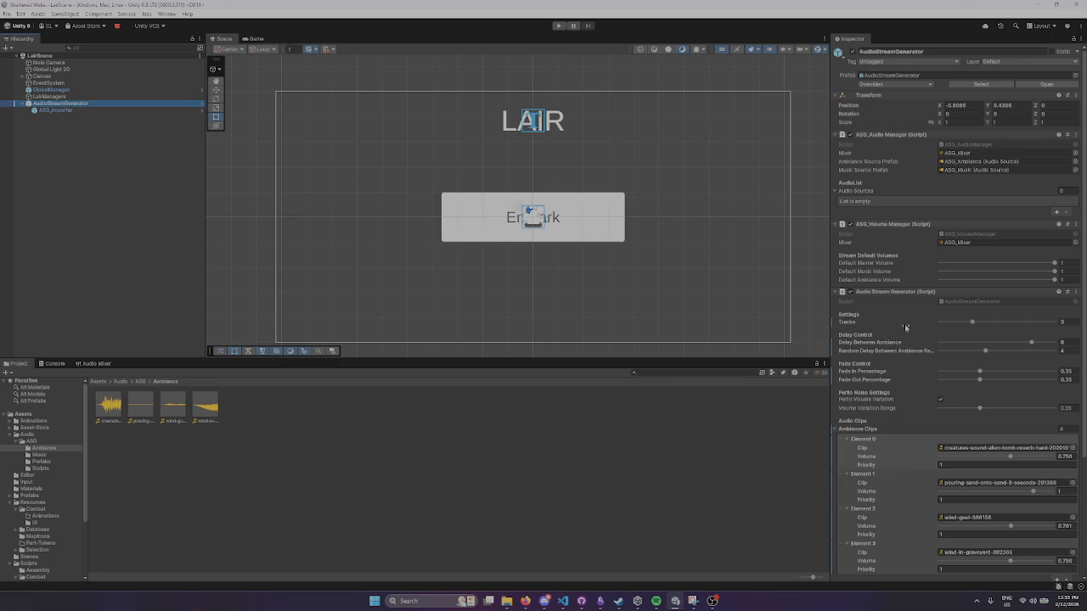
Add the donald-trump-bing-bong-sound-effect audio file to the Assets/Audio/ASG/Ambiance folder.
scroll(905, 327, "down", 5)
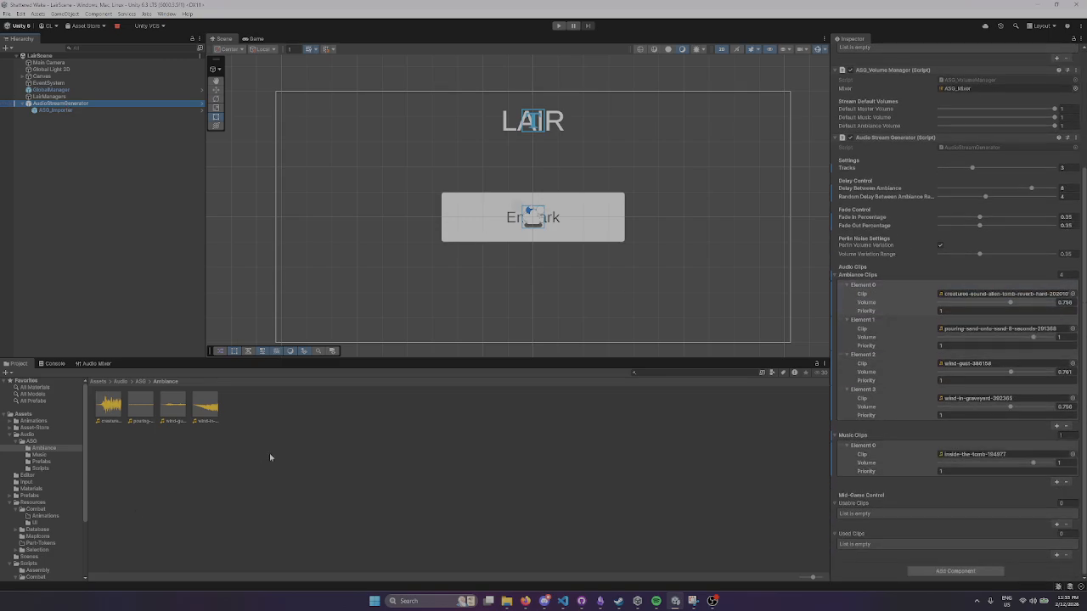
left_click(143, 382)
left_click(106, 405)
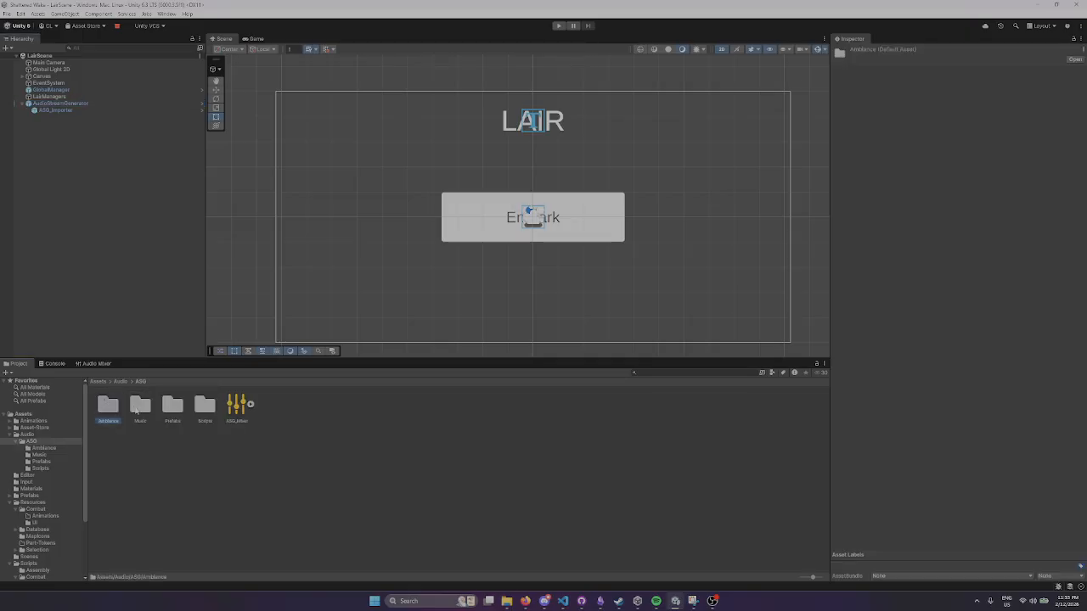
double_click(100, 406)
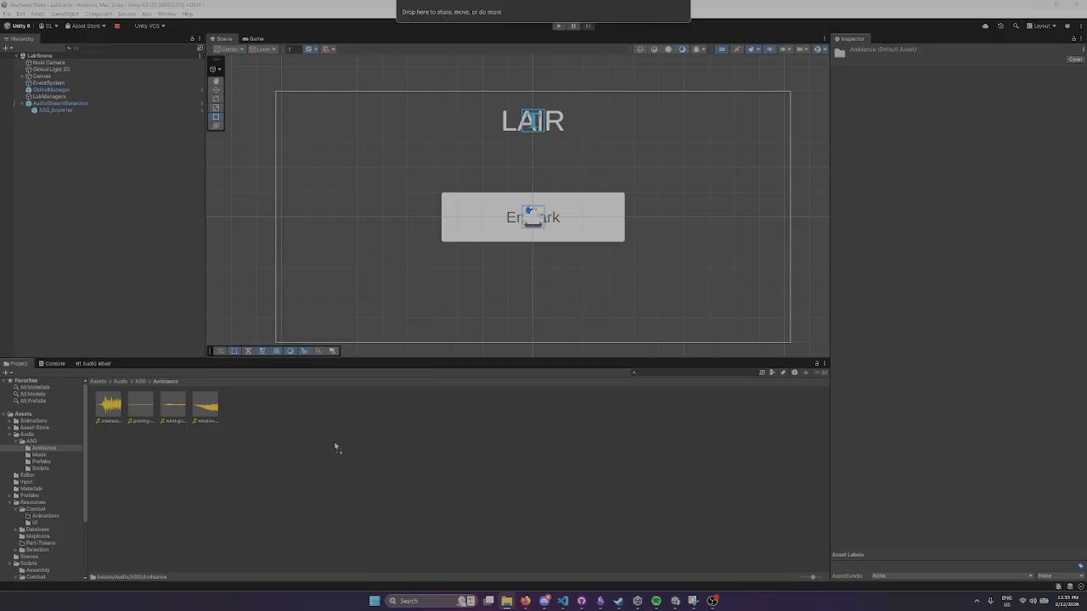
Import the new ambiance clip into AudioStreamGenerator with ASG_Importer, check the Ambiance Clips list, and run the scene.
left_click(72, 104)
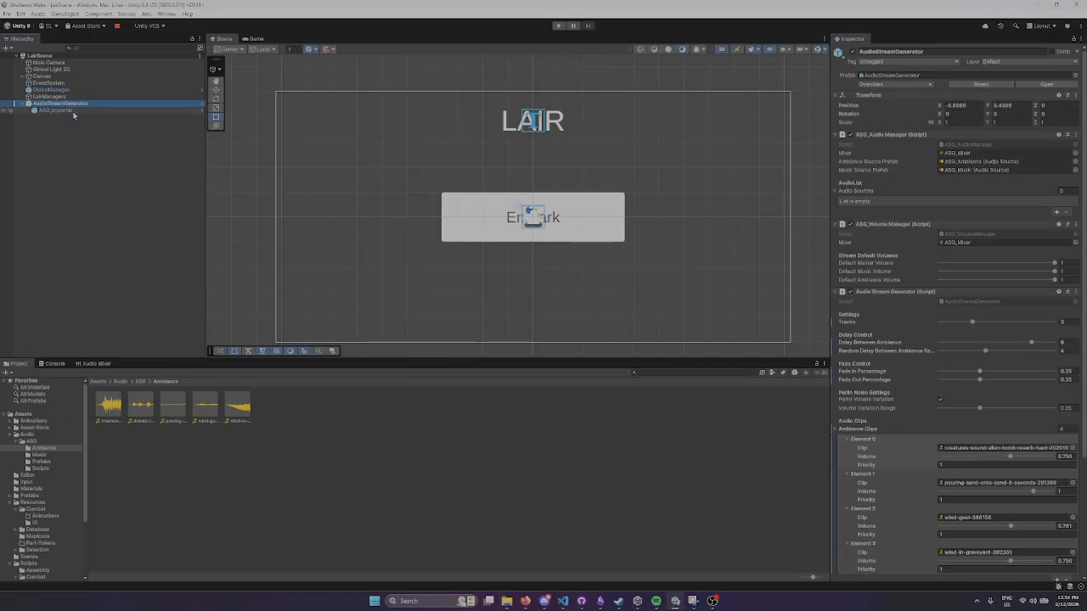
left_click(57, 111)
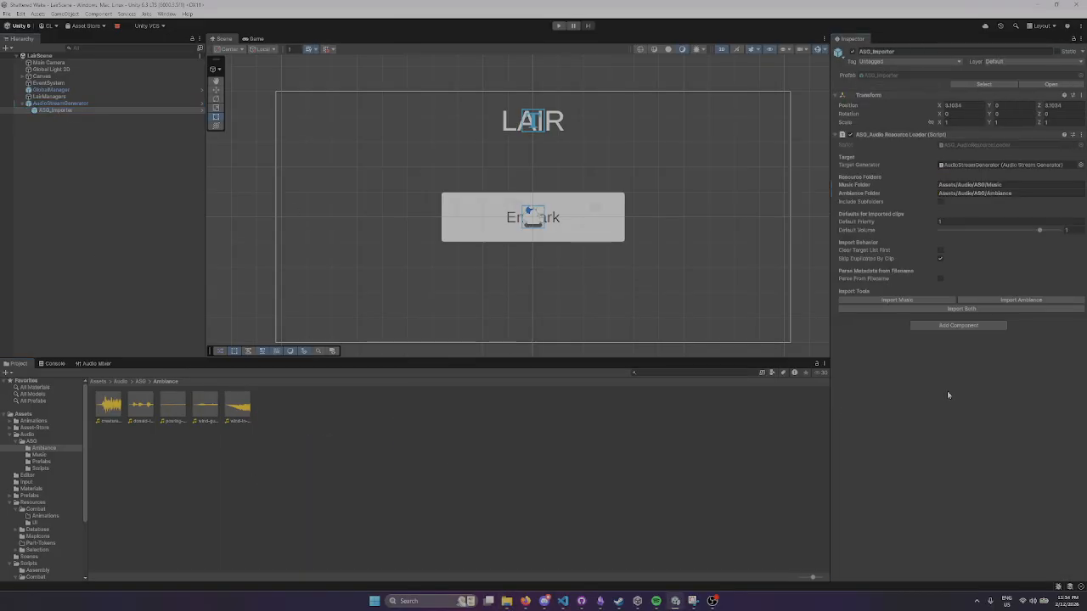
left_click(999, 300)
left_click(60, 103)
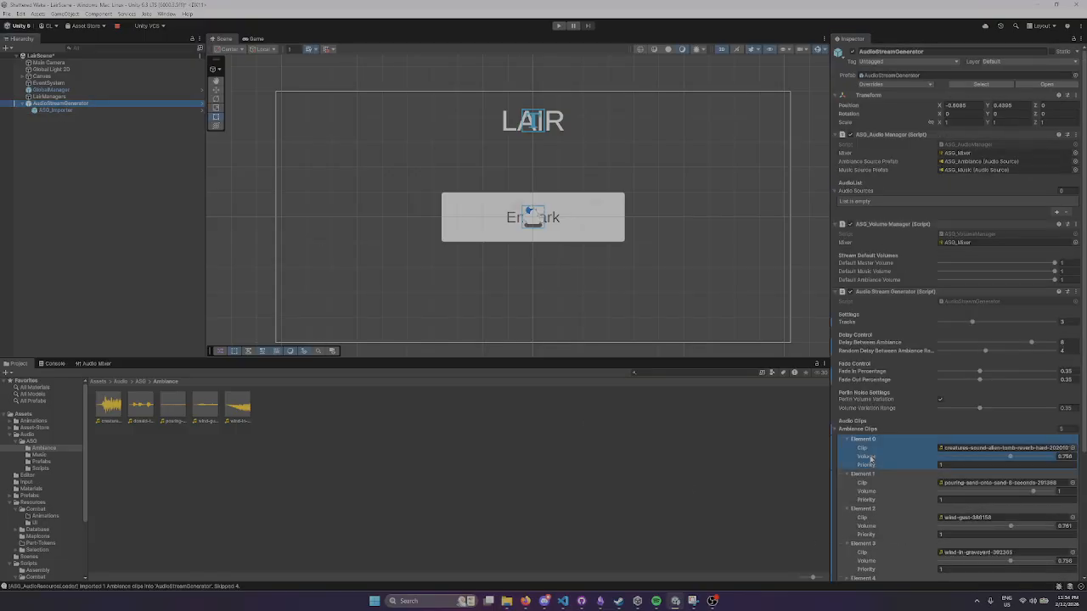
scroll(870, 458, "down", 3)
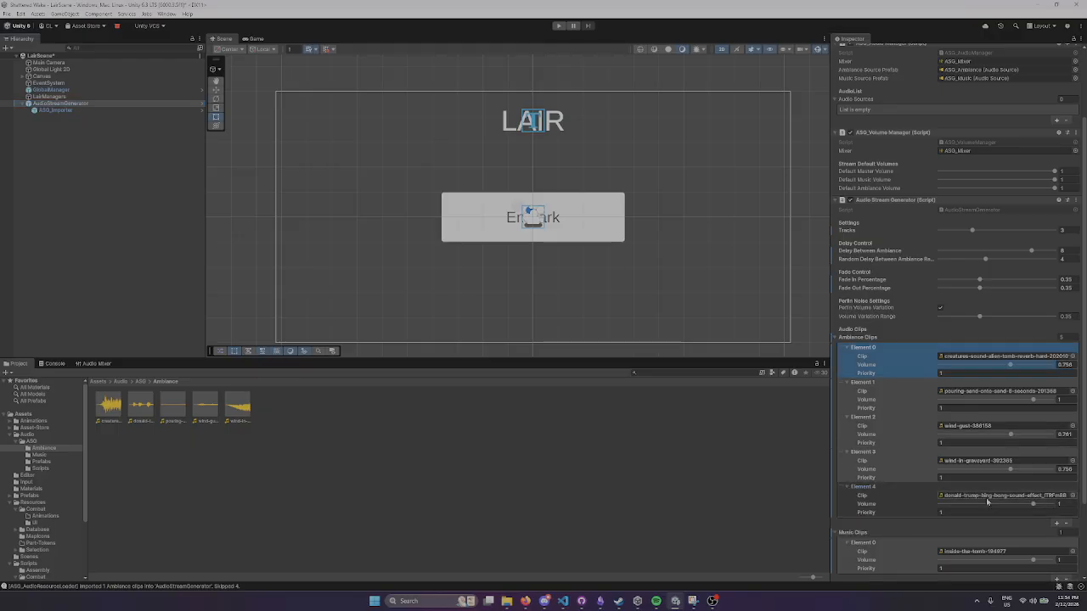
left_click(550, 444)
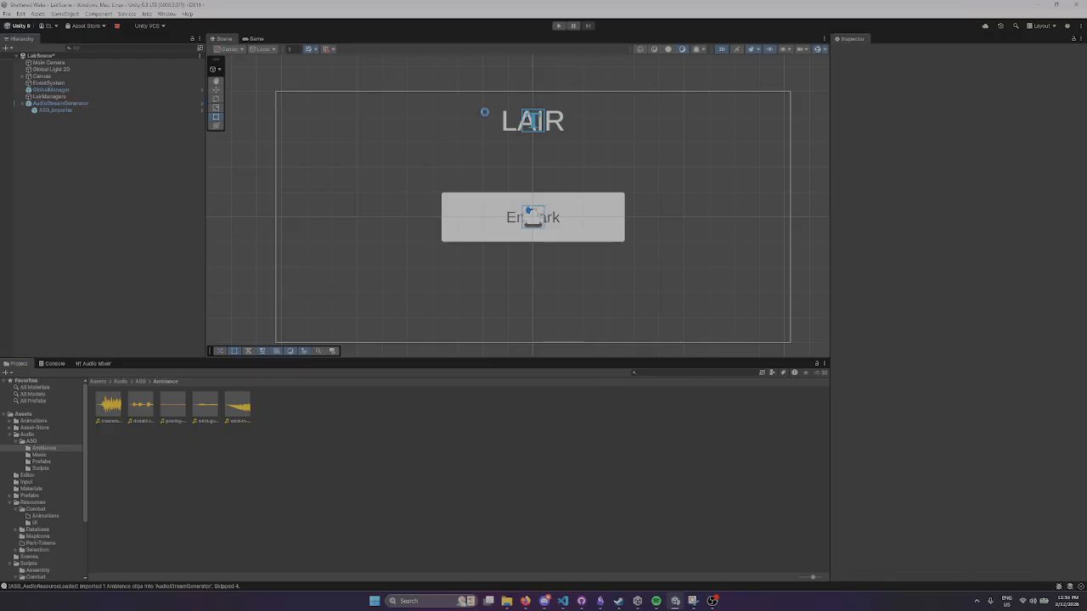
left_click(559, 25)
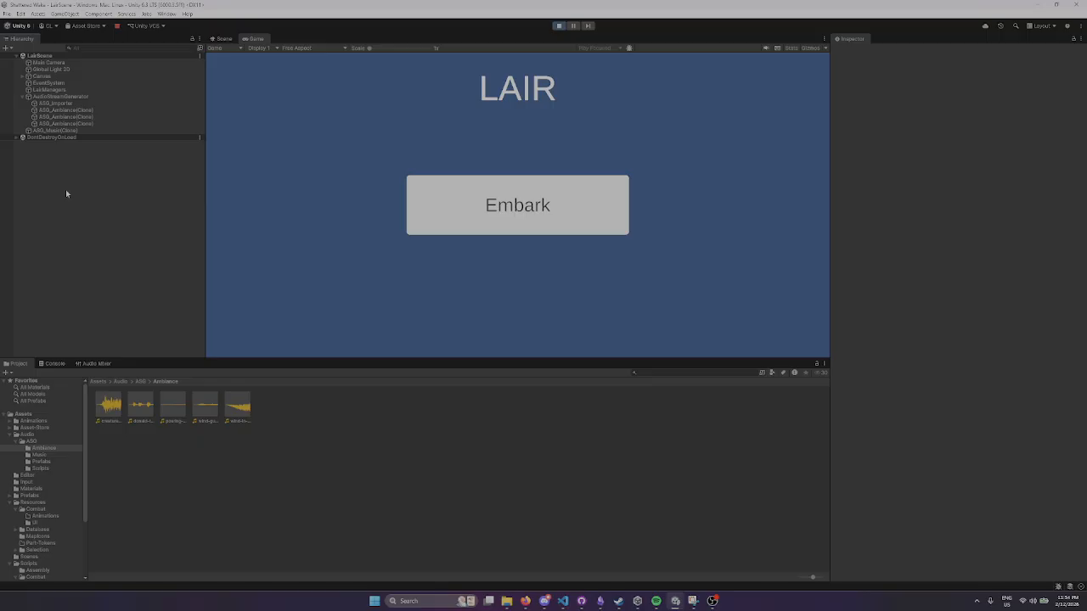
Stop the scene, set the Priority of the bing-bong clip in AudioStreamGenerator's Ambiance Clips to 10, and rerun it.
left_click(559, 26)
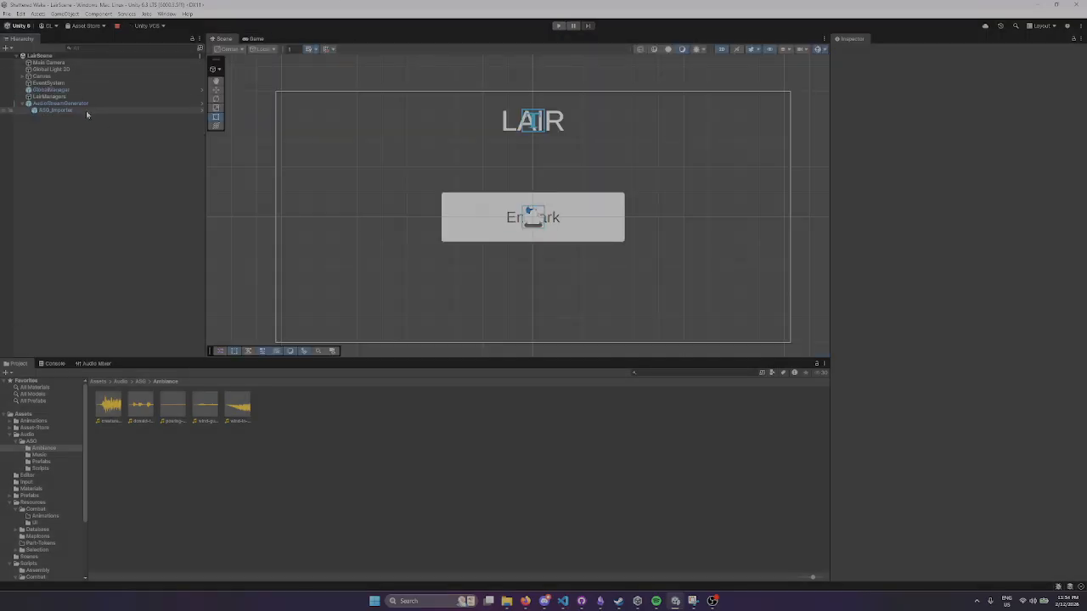
left_click(85, 104)
scroll(907, 422, "down", 3)
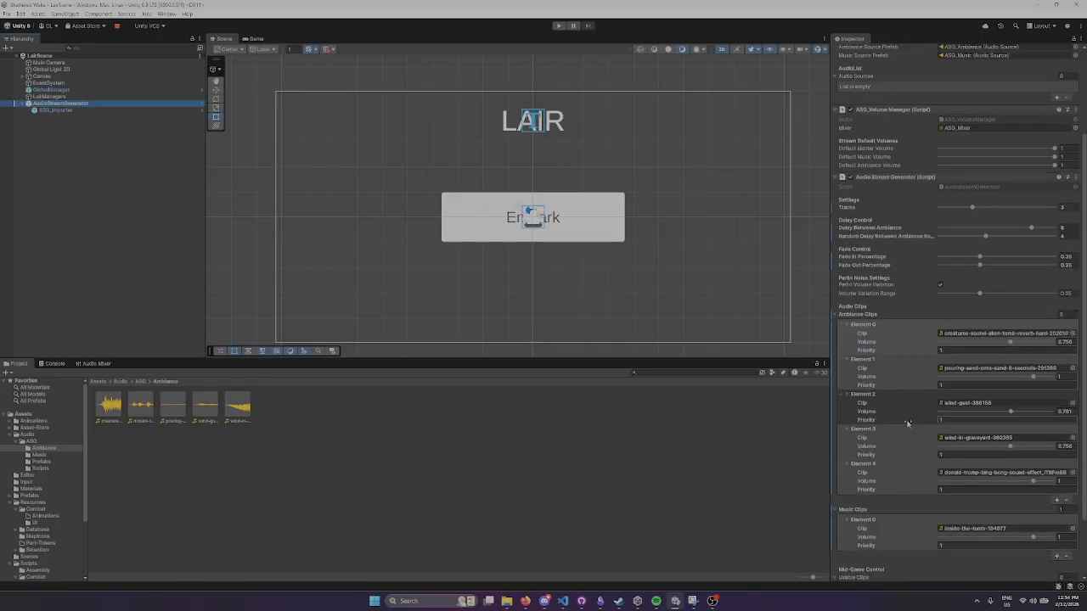
left_click(951, 490)
type("10")
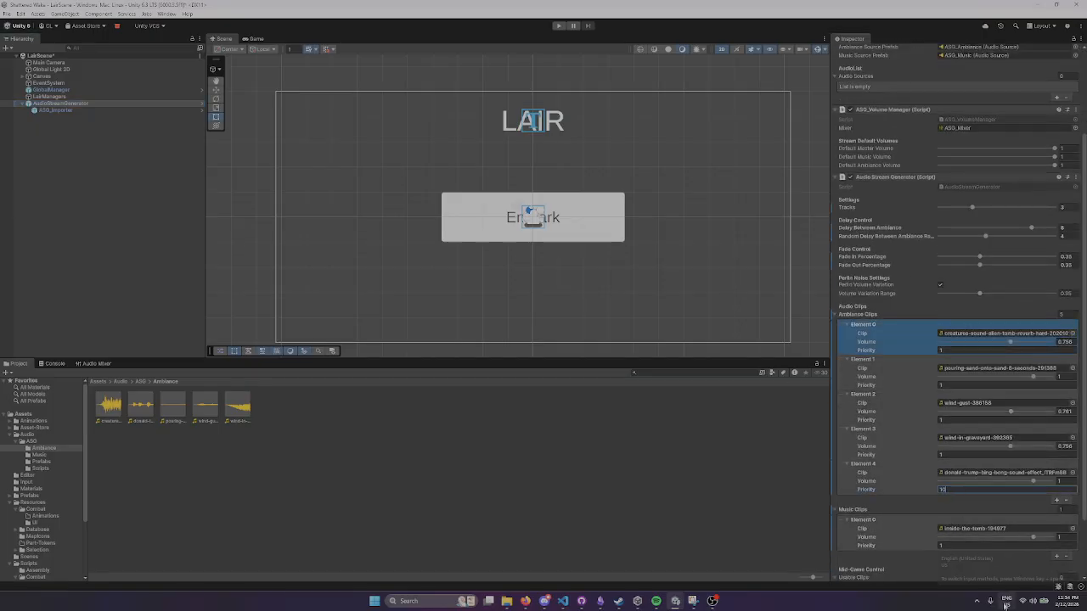
left_click(740, 507)
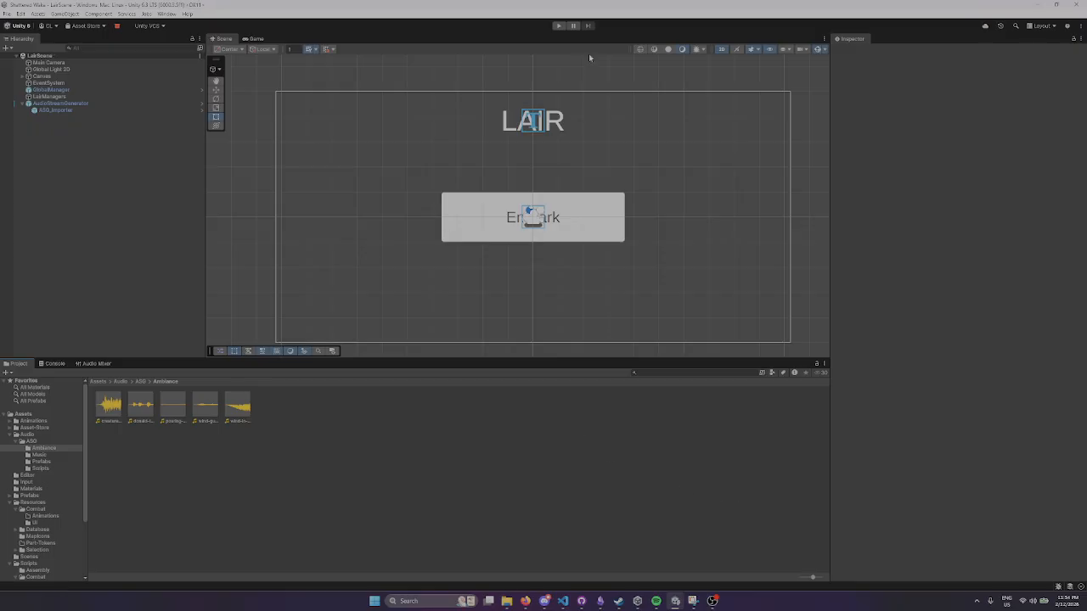
key("ctrl+p")
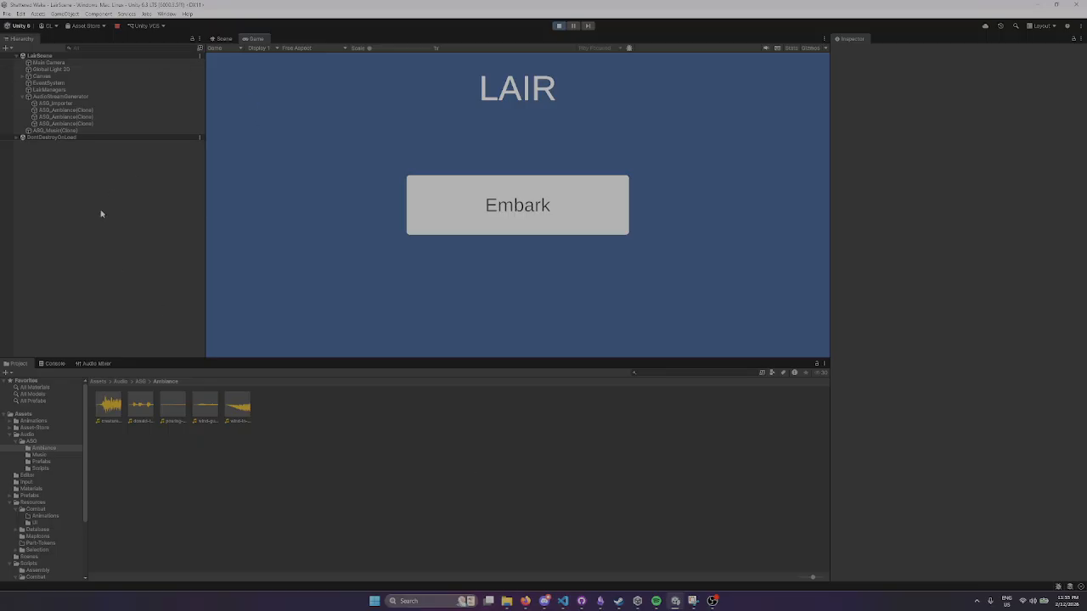
Inspect the audio source and Perlin values of the three running ASG_Ambiance(Clone) objects under AudioStreamGenerator.
left_click(100, 123)
left_click(100, 117)
left_click(101, 110)
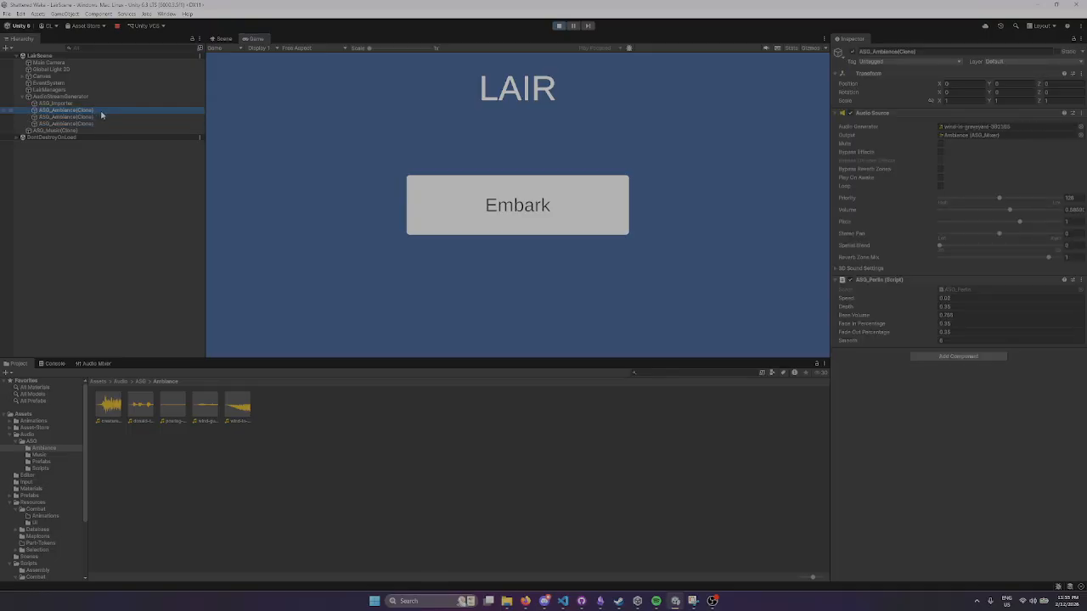
left_click(100, 117)
left_click(98, 123)
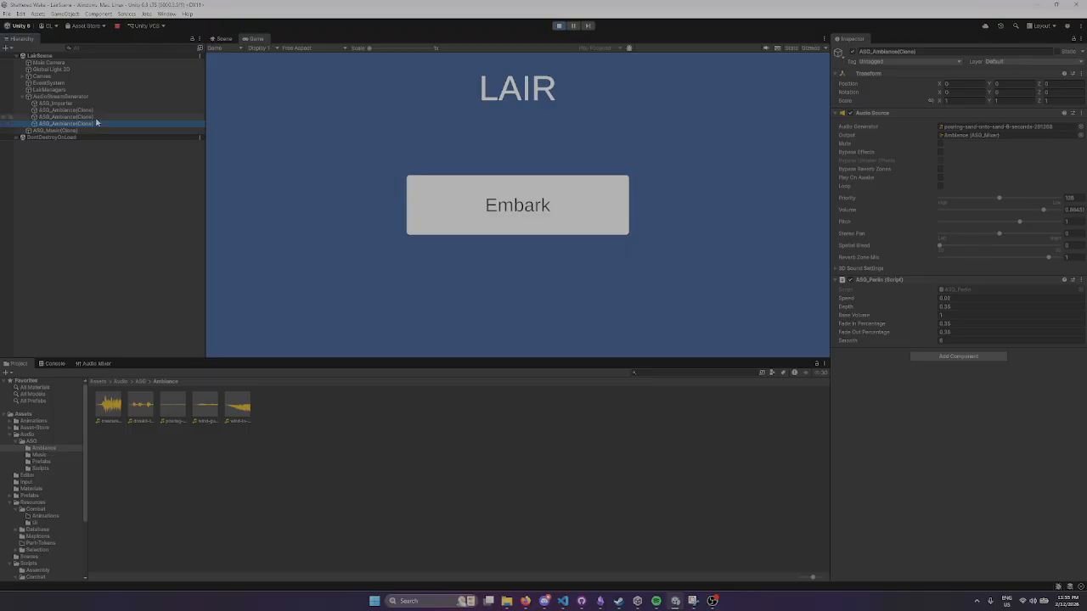
left_click(99, 117)
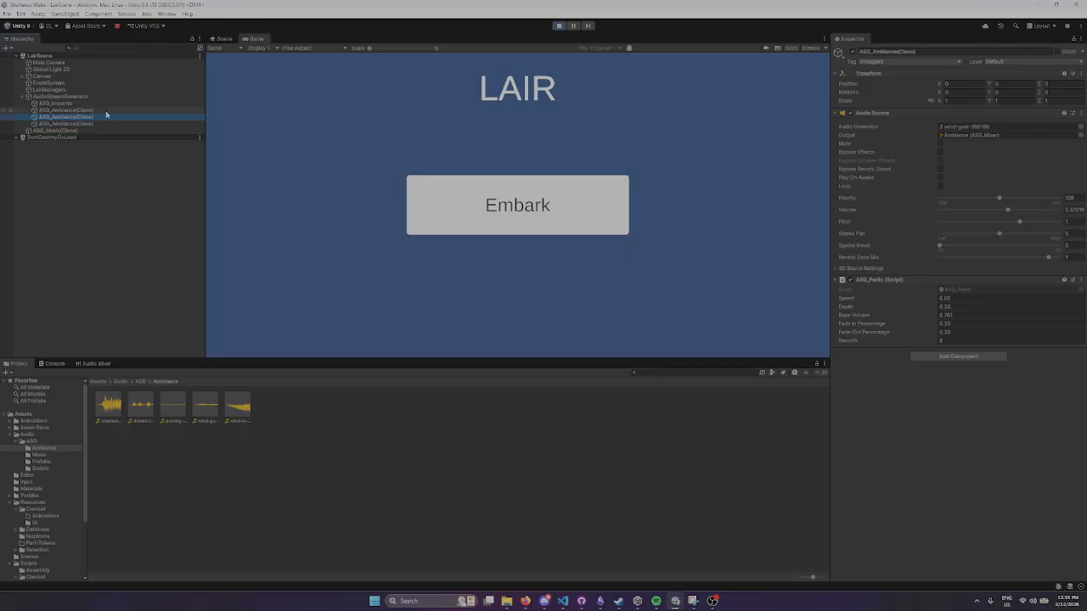
left_click(103, 111)
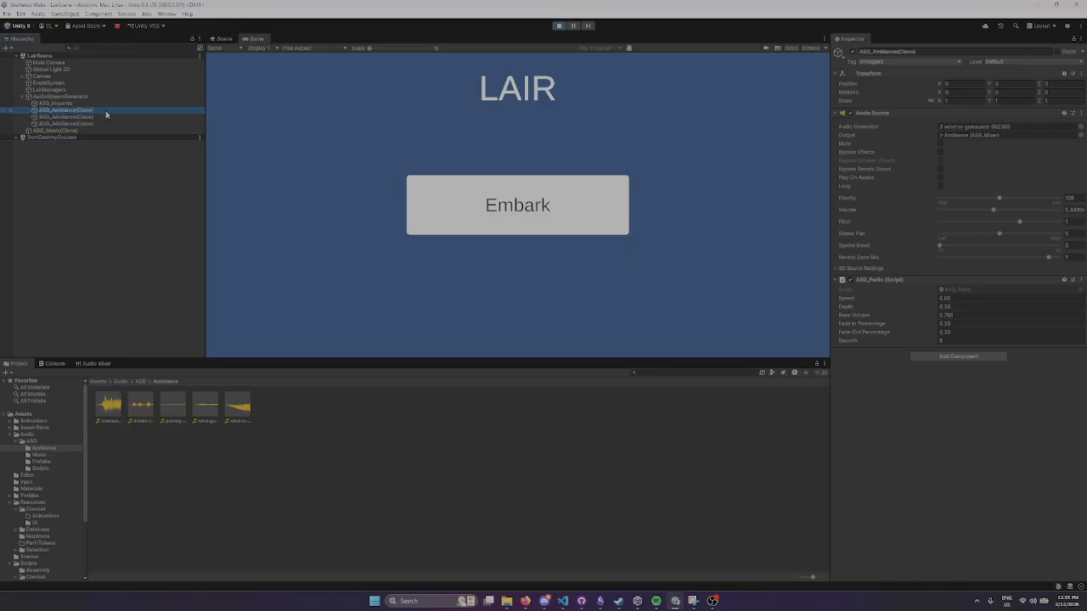
left_click(88, 258)
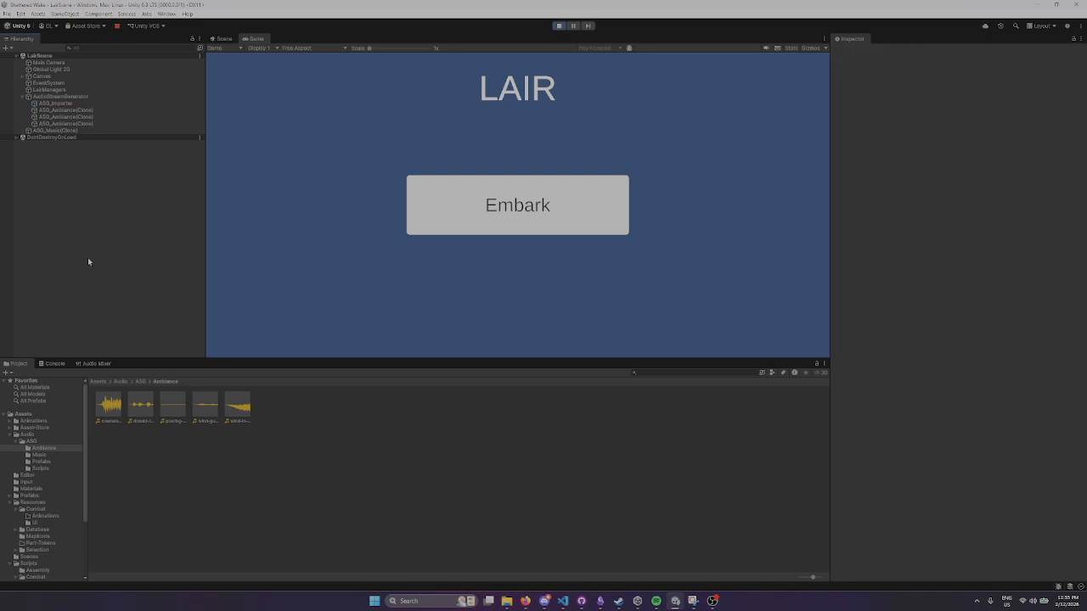
Stop the scene and delete the bing-bong clip, Element 4, from AudioStreamGenerator's Ambiance Clips.
left_click(68, 96)
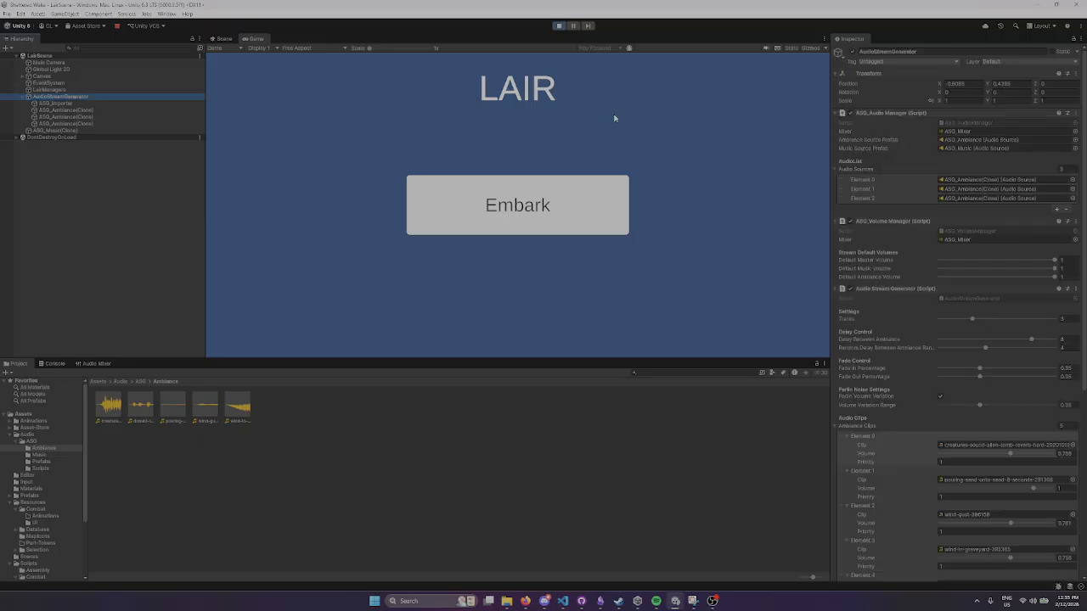
left_click(559, 26)
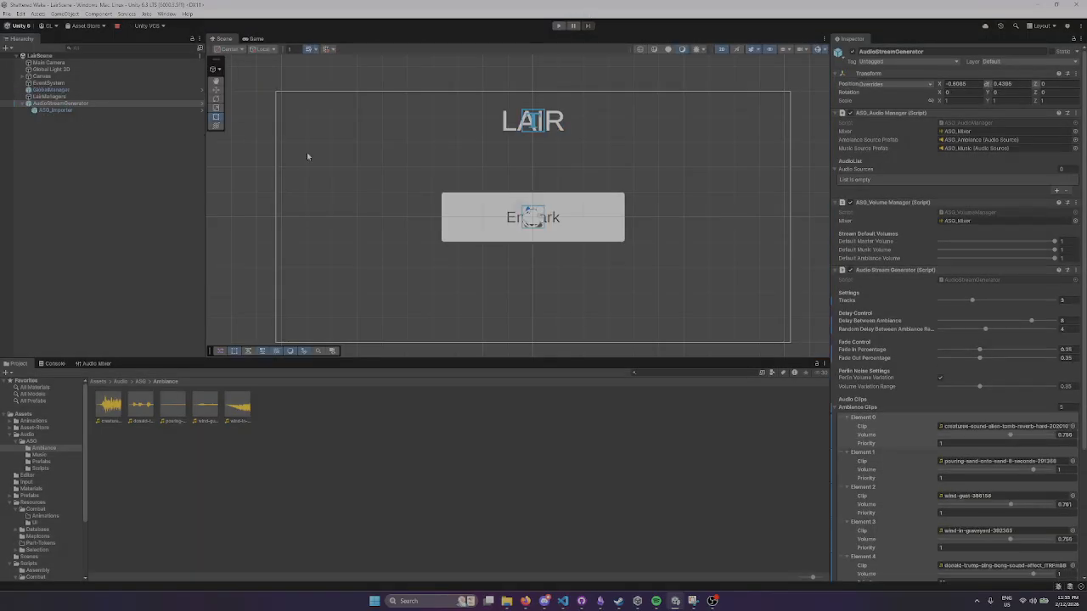
scroll(897, 438, "down", 3)
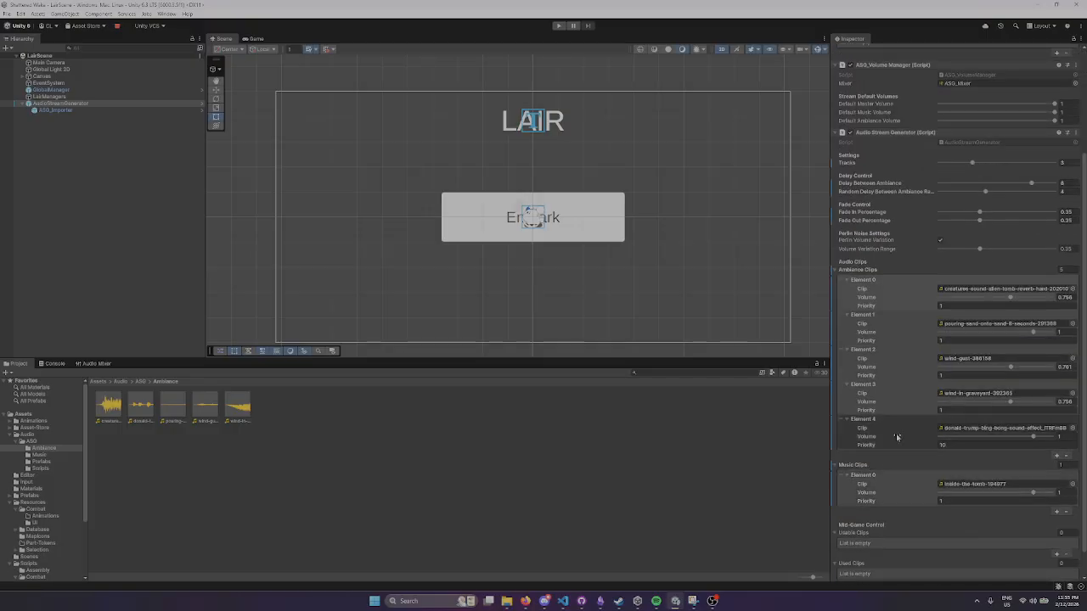
left_click(864, 420)
left_click(843, 419)
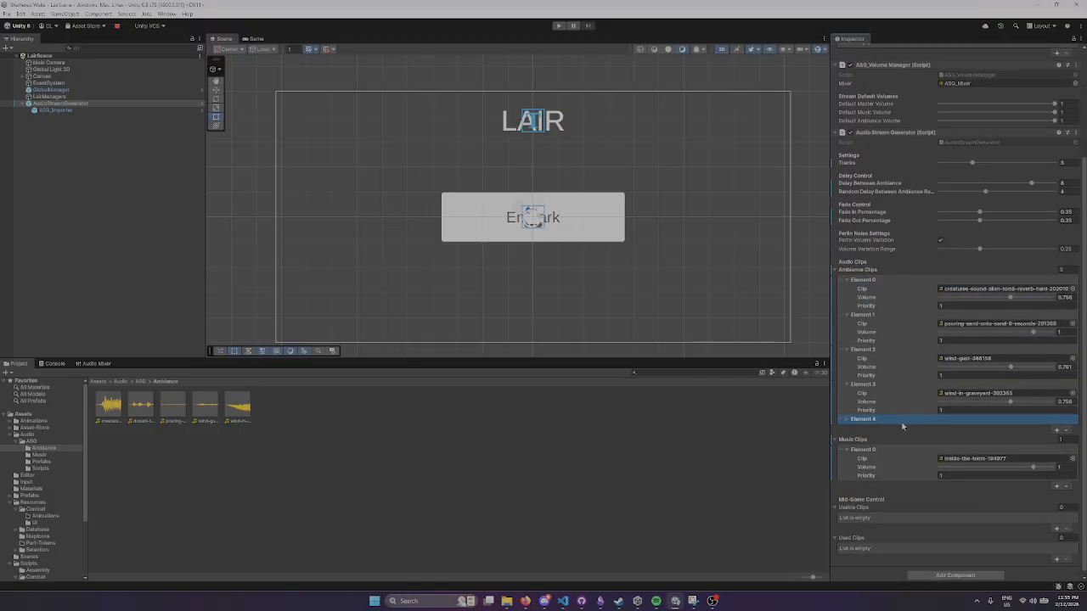
right_click(876, 419)
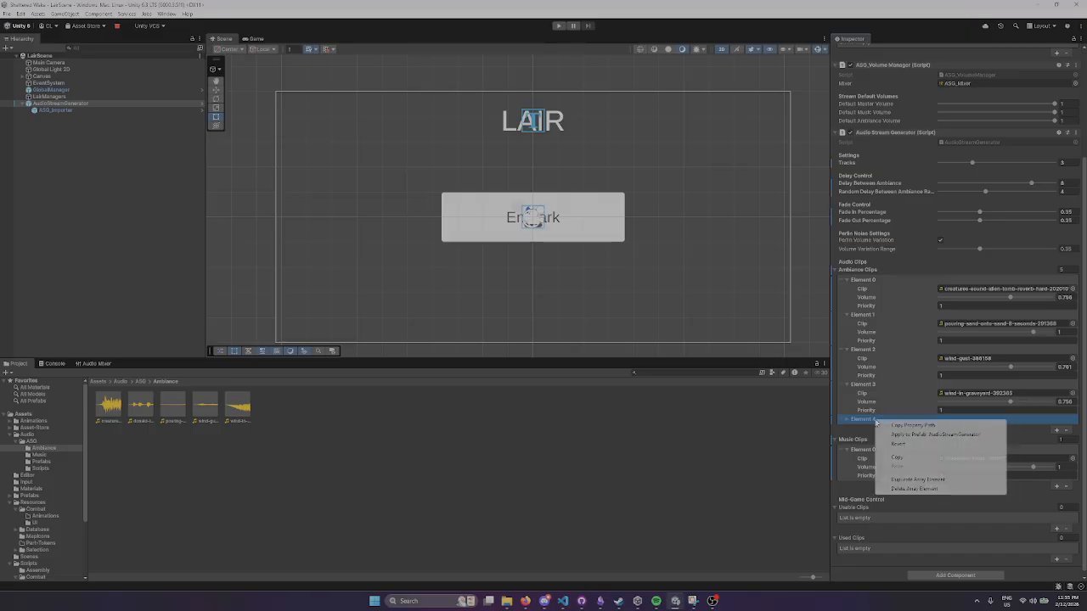
left_click(919, 490)
Set AudioStreamGenerator's Tracks to 1 and its Volume Variation Range to 1, and save the scene.
scroll(920, 339, "up", 3)
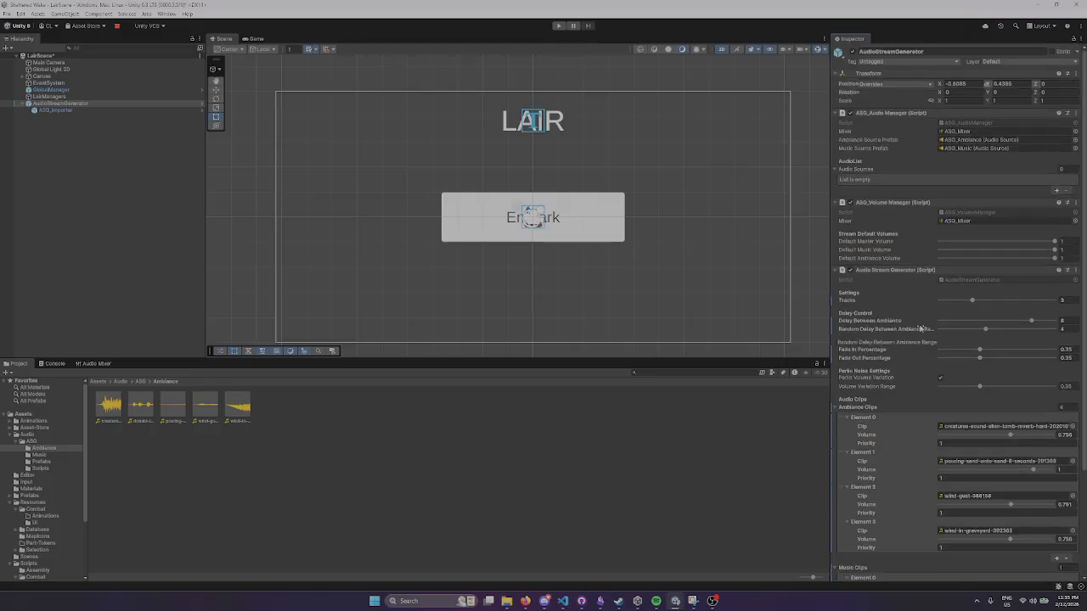
left_click_drag(972, 300, 930, 300)
left_click(633, 513)
key("ctrl+s")
left_click(67, 103)
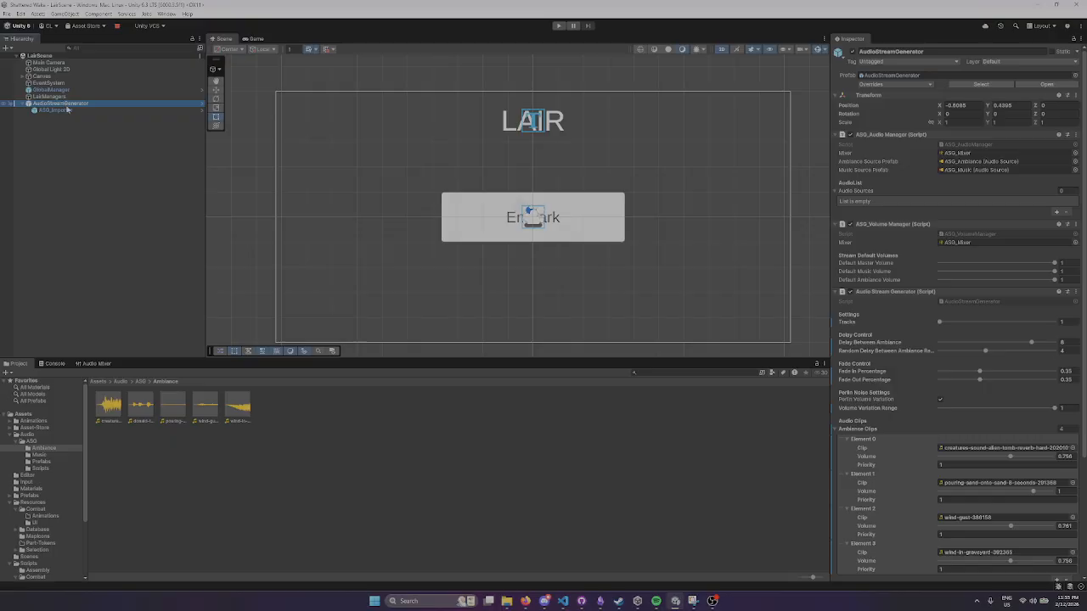
Set AudioStreamGenerator's Delay Between Ambiance, random delay range, Fade In Percentage and Fade Out Percentage to 0.
left_click(73, 124)
left_click(67, 104)
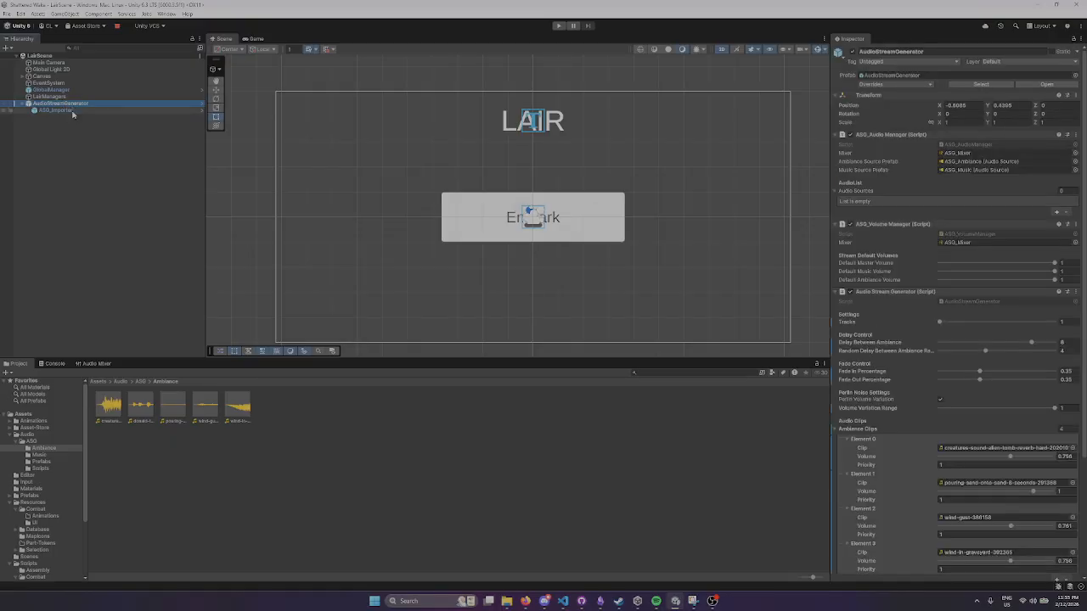
left_click(75, 110)
left_click(73, 103)
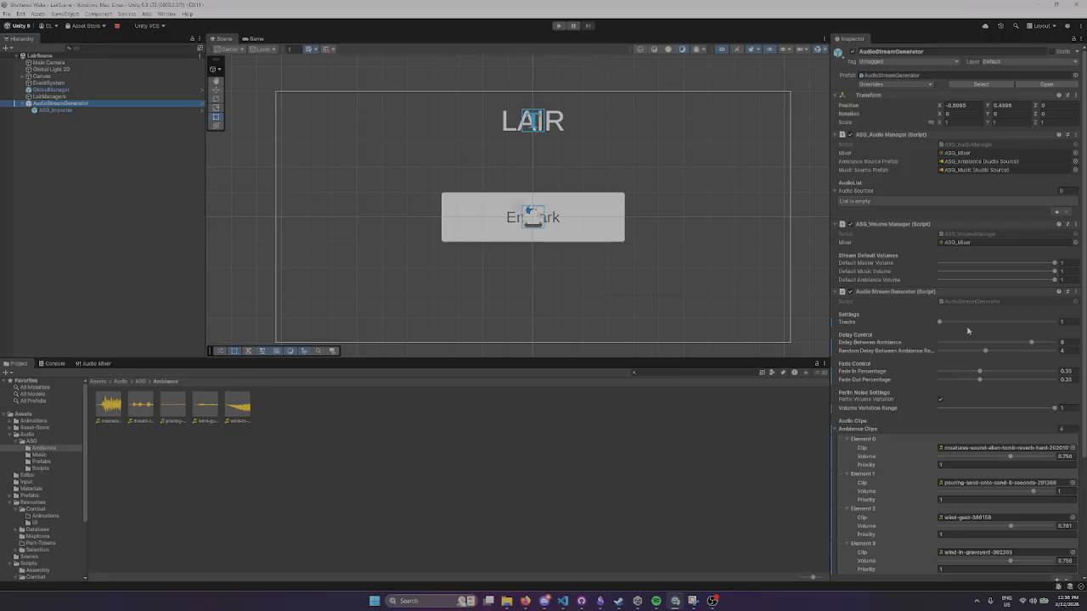
left_click_drag(1034, 343, 888, 349)
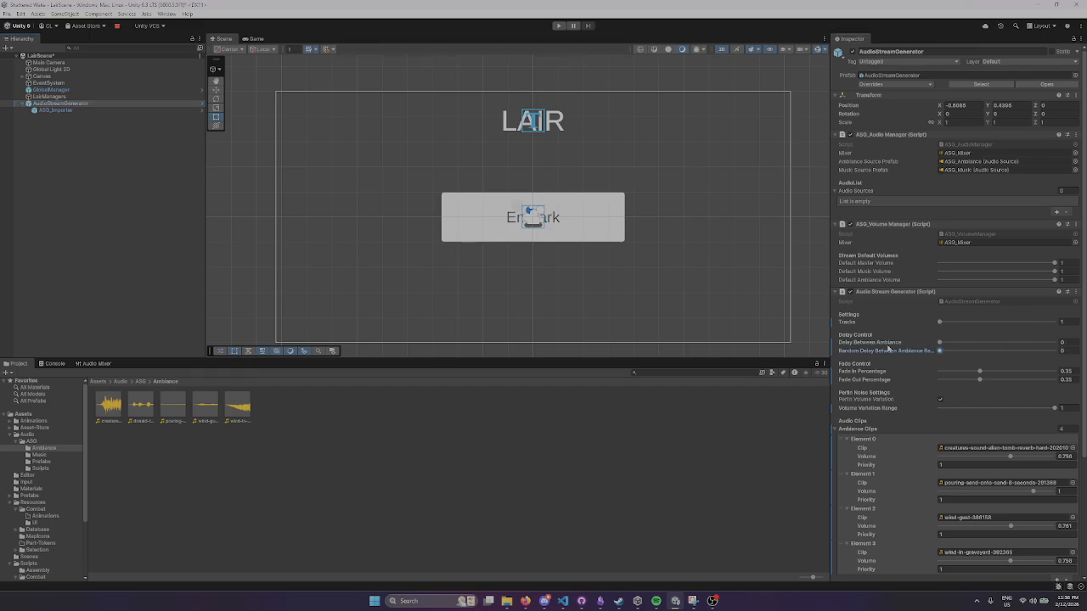
left_click(55, 110)
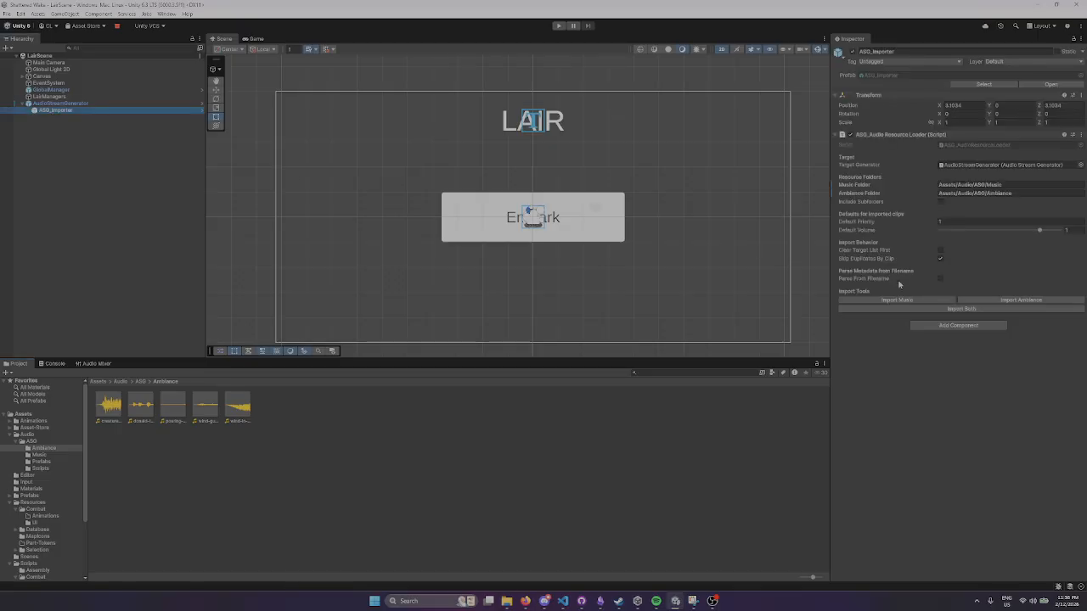
left_click(85, 103)
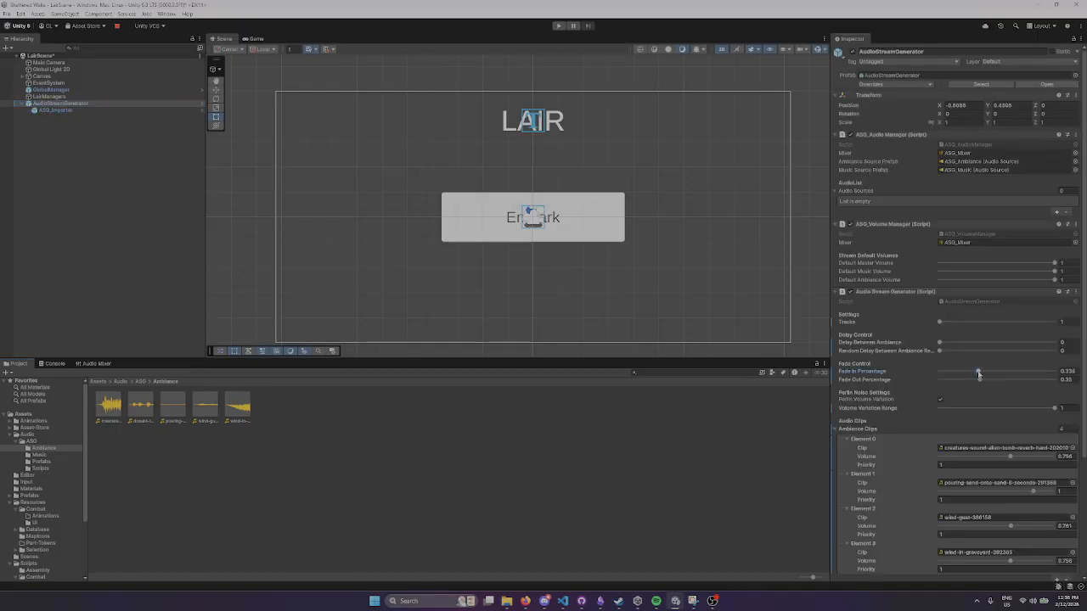
left_click_drag(979, 372, 925, 374)
left_click(636, 436)
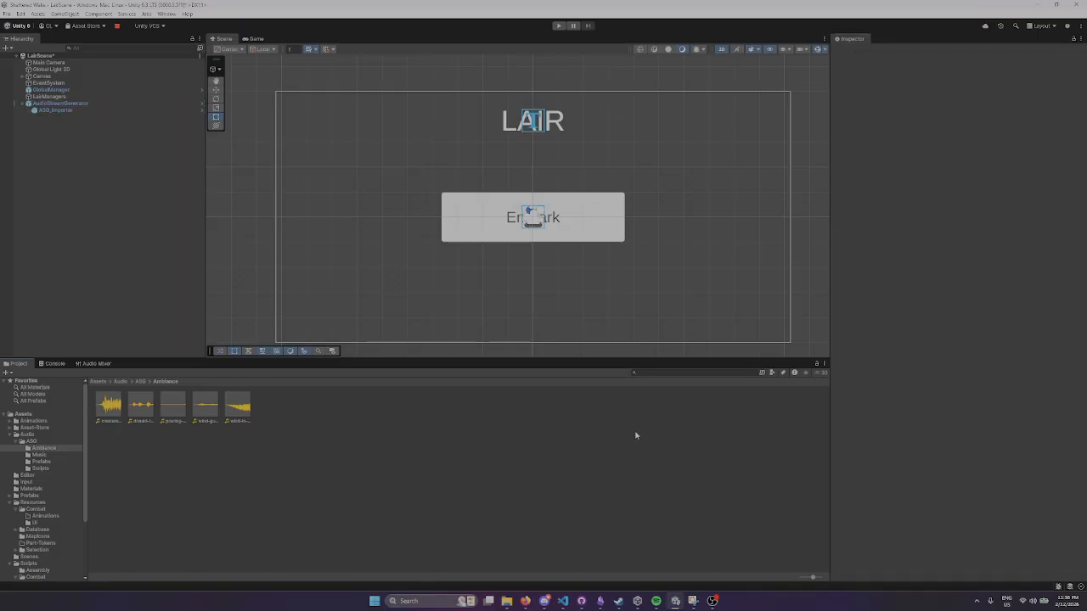
Run the scene, watch the Audio Mixer levels and the ASG_Ambiance(Clone) volume, and stop it.
left_click(560, 26)
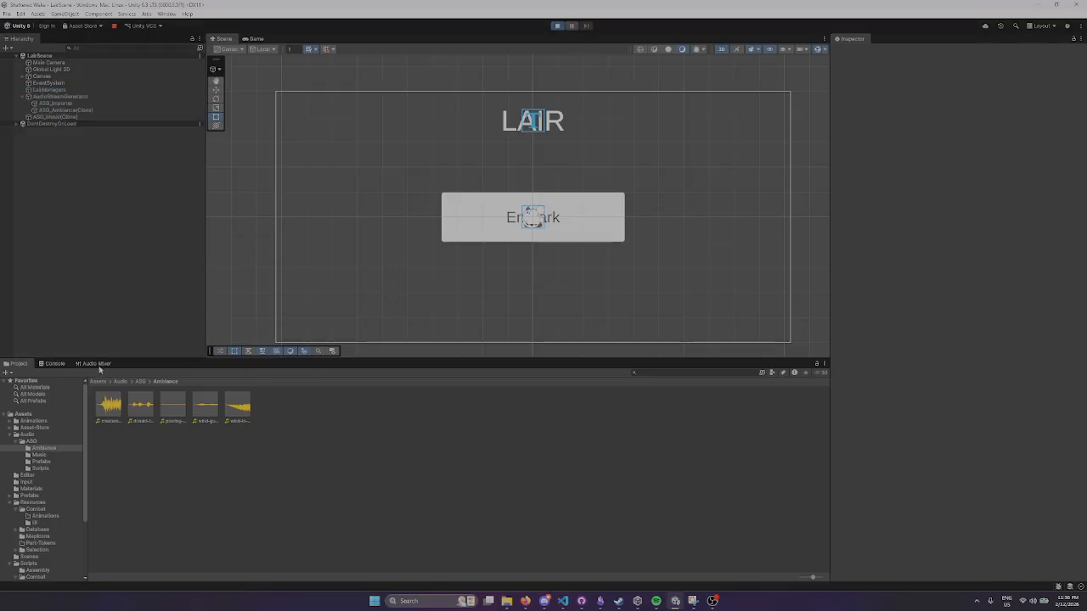
left_click(95, 364)
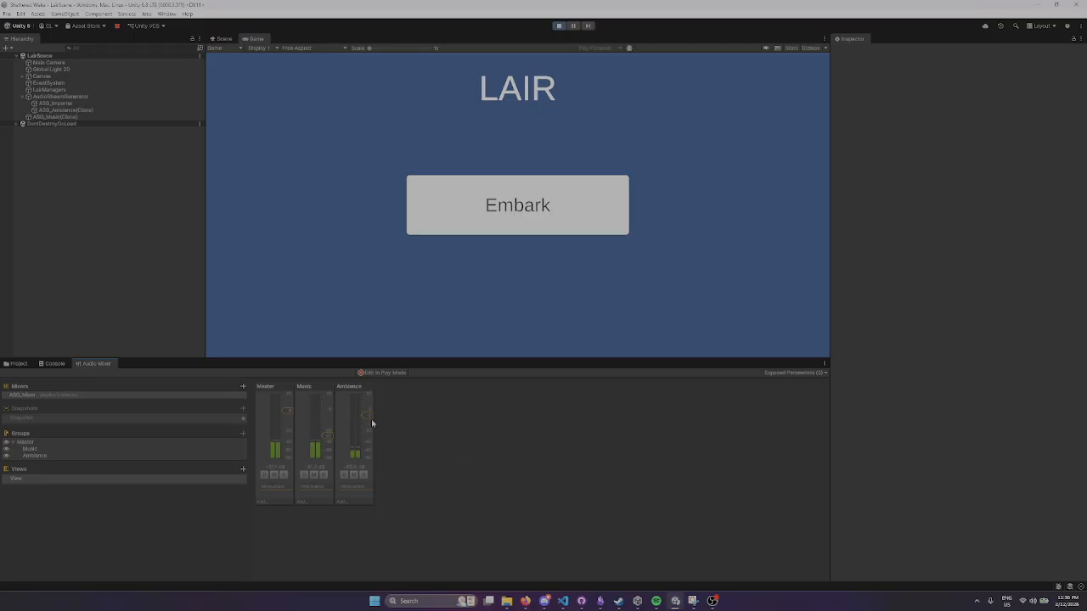
left_click(67, 109)
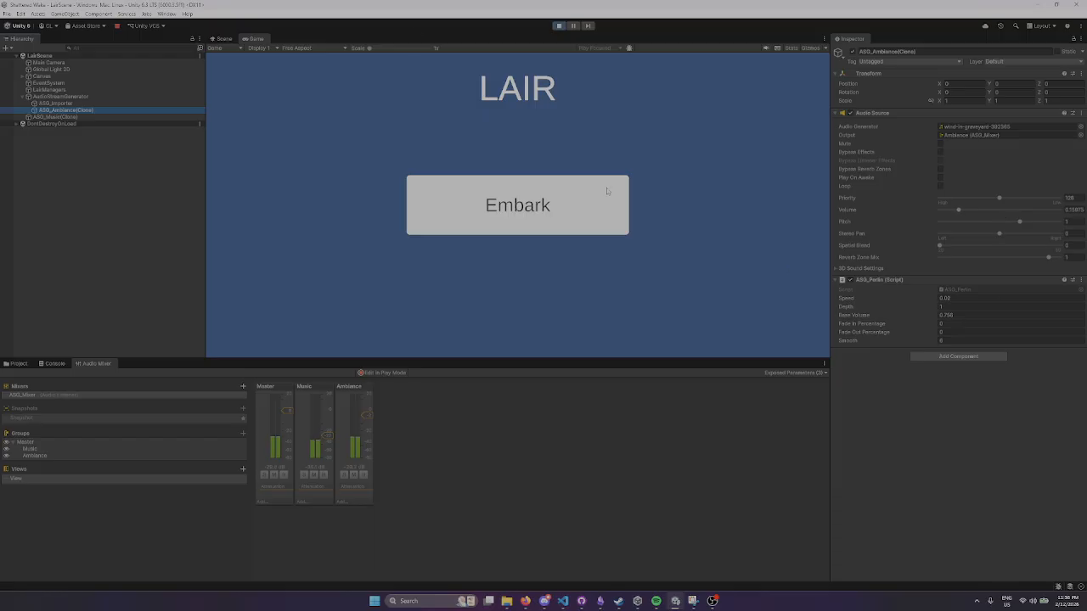
left_click(559, 25)
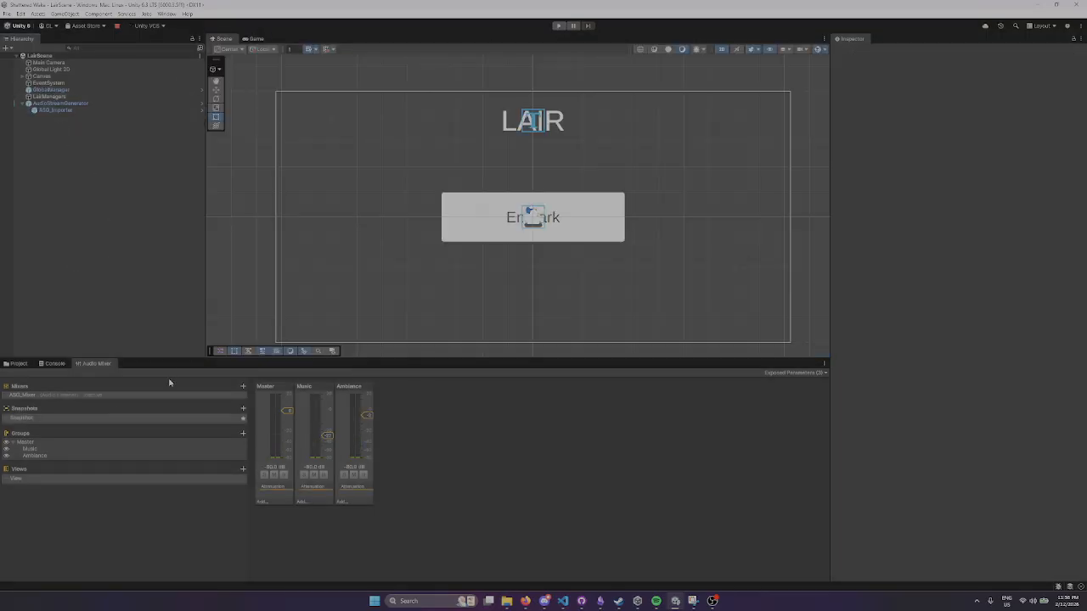
Rerun the scene, set the ASG_Perlin Speed of the running ASG_Ambiance(Clone) to 0.1, watch its volume, and stop the scene.
left_click(19, 363)
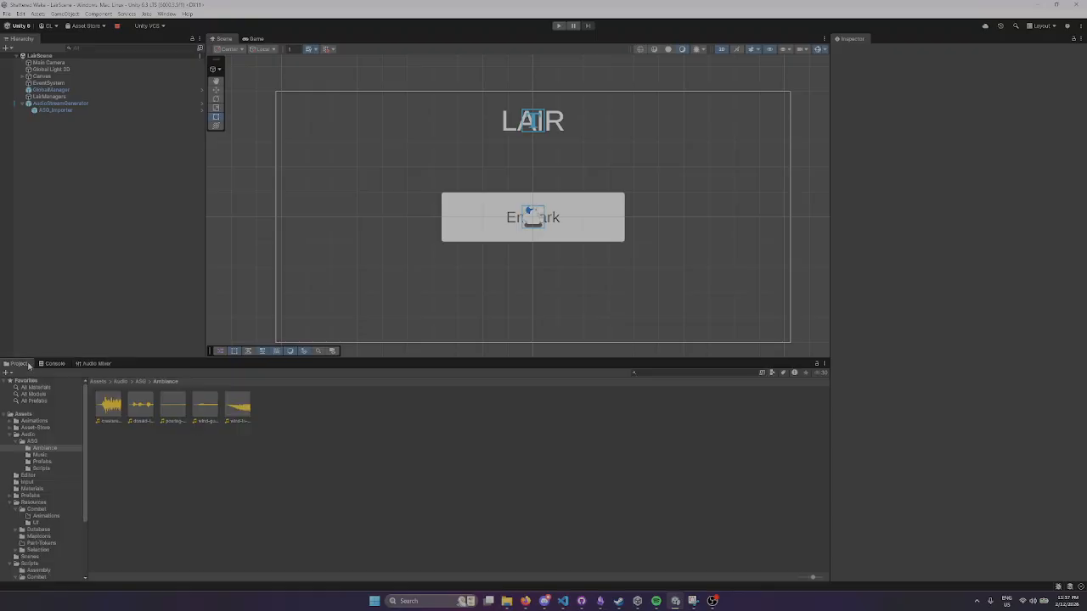
left_click(120, 382)
left_click(558, 25)
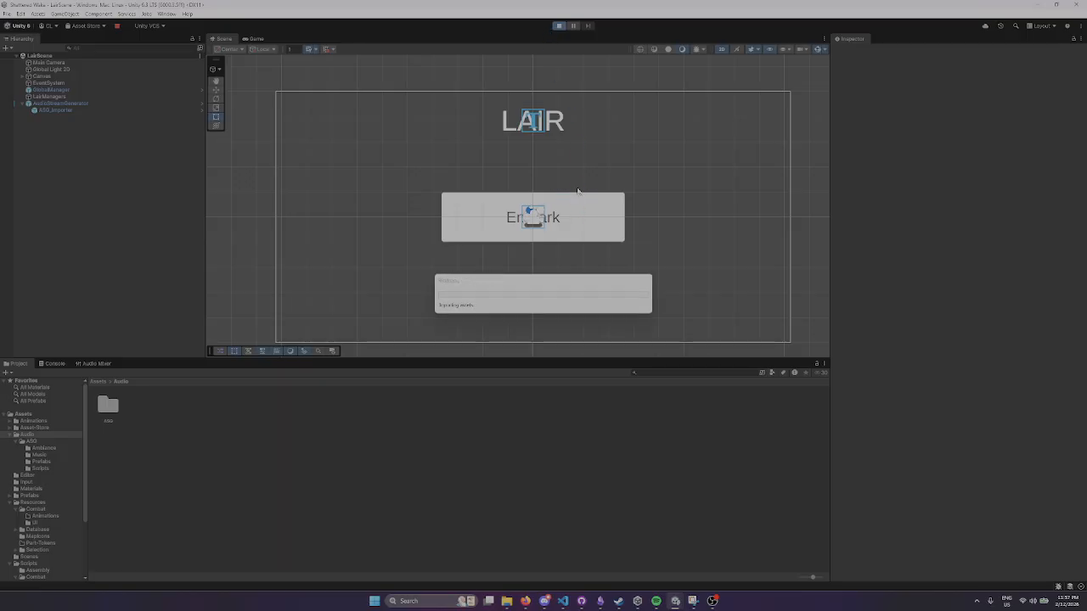
left_click(73, 110)
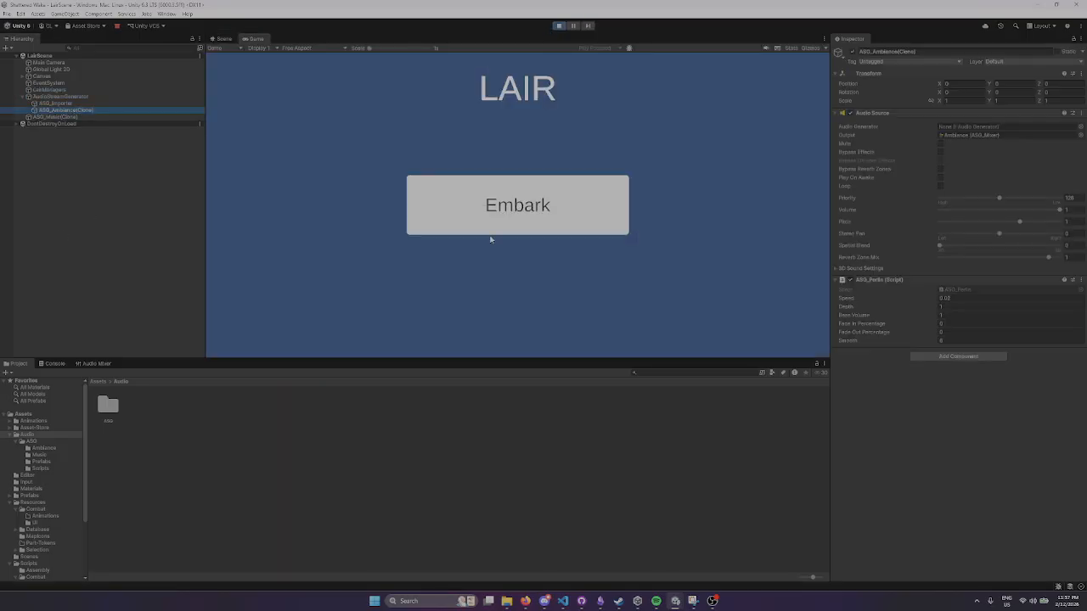
left_click(966, 297)
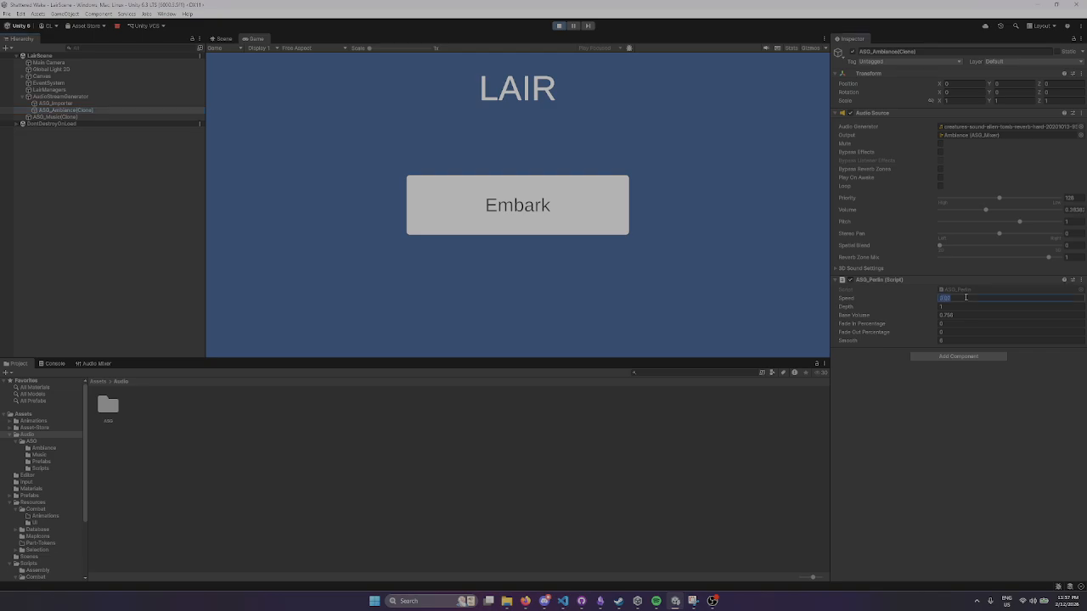
type("0.0")
left_click(901, 427)
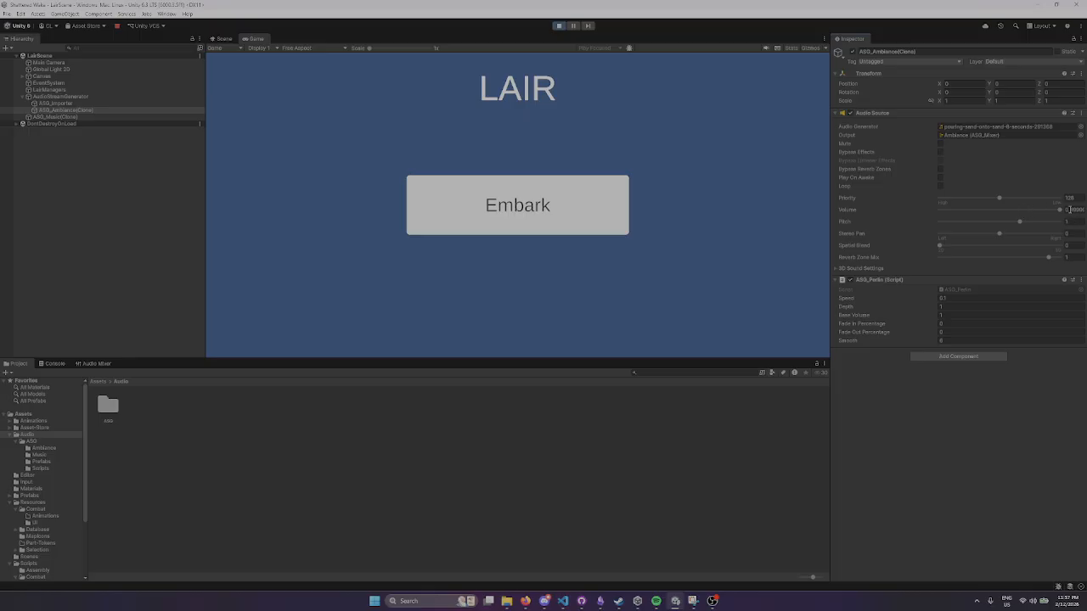
left_click(560, 26)
Set AudioStreamGenerator's Volume Variation Range to 0.3 and save the scene.
left_click(68, 111)
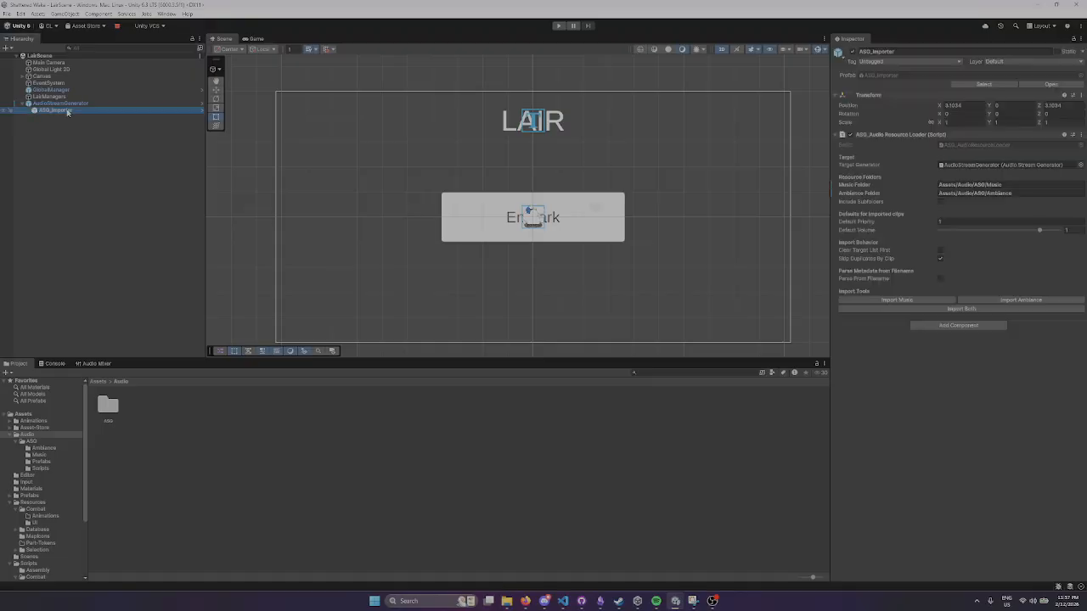
left_click(81, 103)
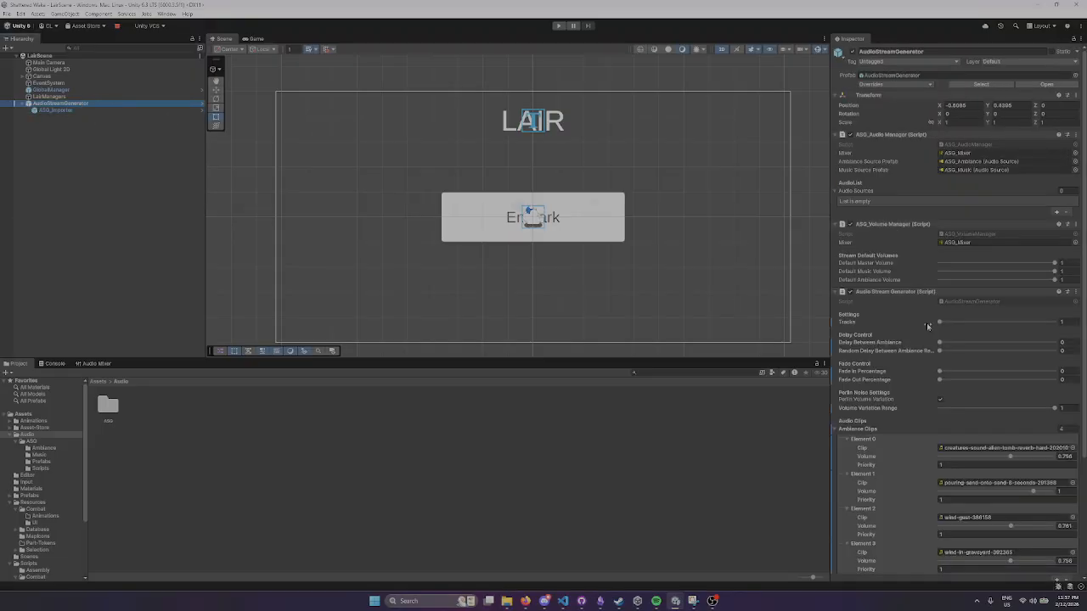
left_click_drag(1055, 408, 979, 405)
left_click(1068, 408)
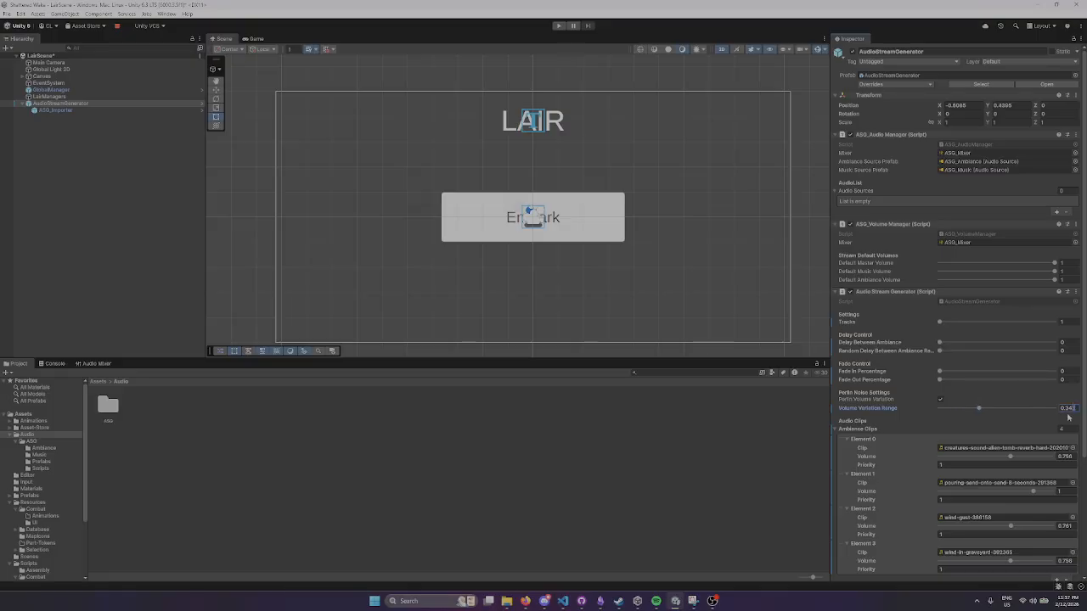
type("0.")
Review AudioStreamGenerator's settings and its ambiance and music clip lists, and show the Audio Mixer groups.
left_click(80, 103)
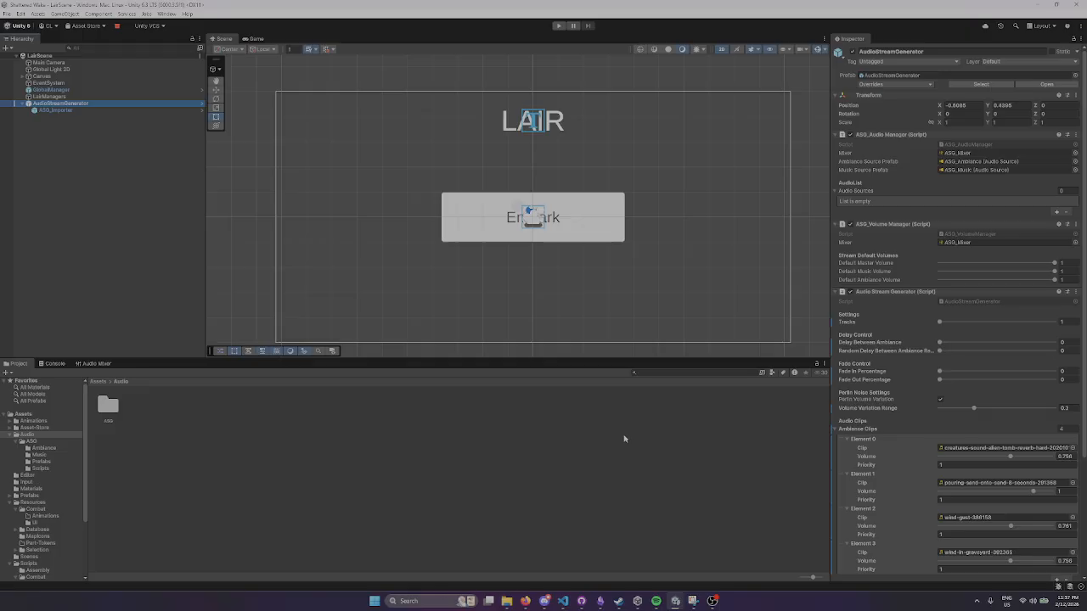
scroll(875, 399, "down", 5)
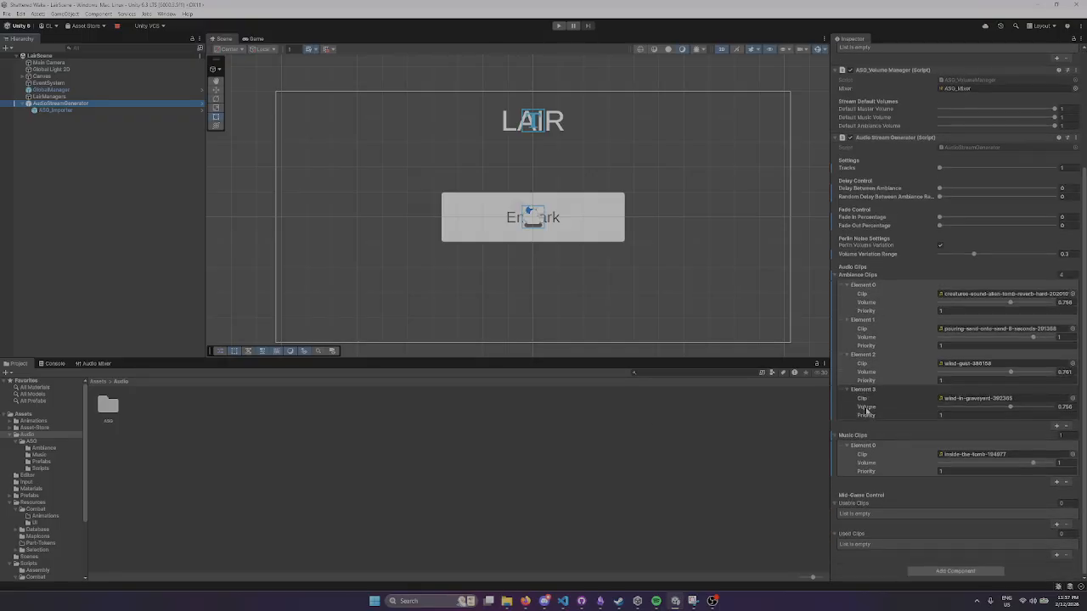
scroll(879, 384, "up", 5)
scroll(908, 208, "down", 5)
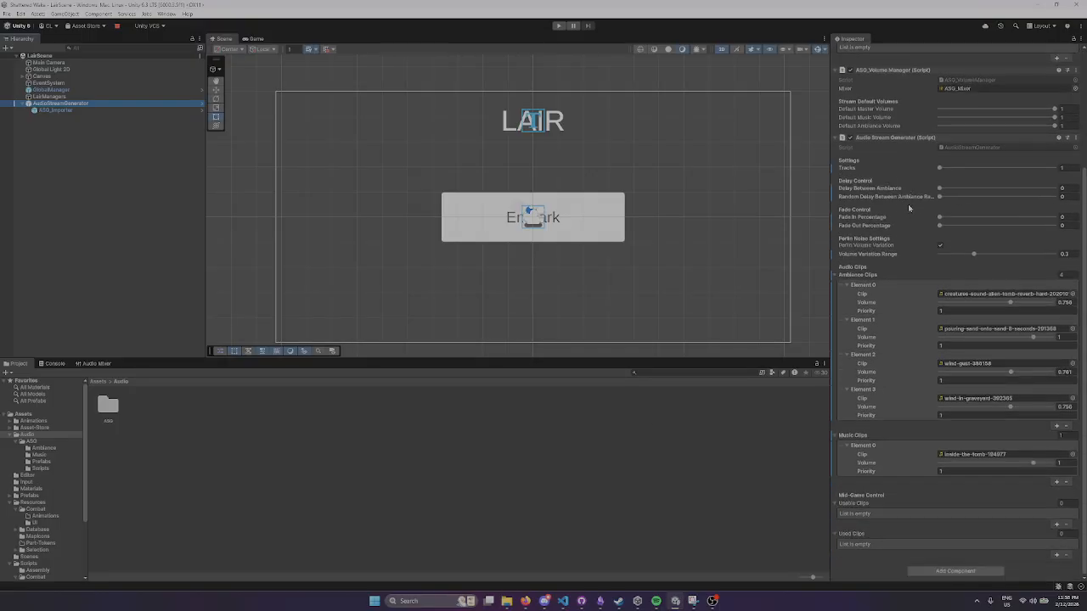
scroll(902, 212, "up", 5)
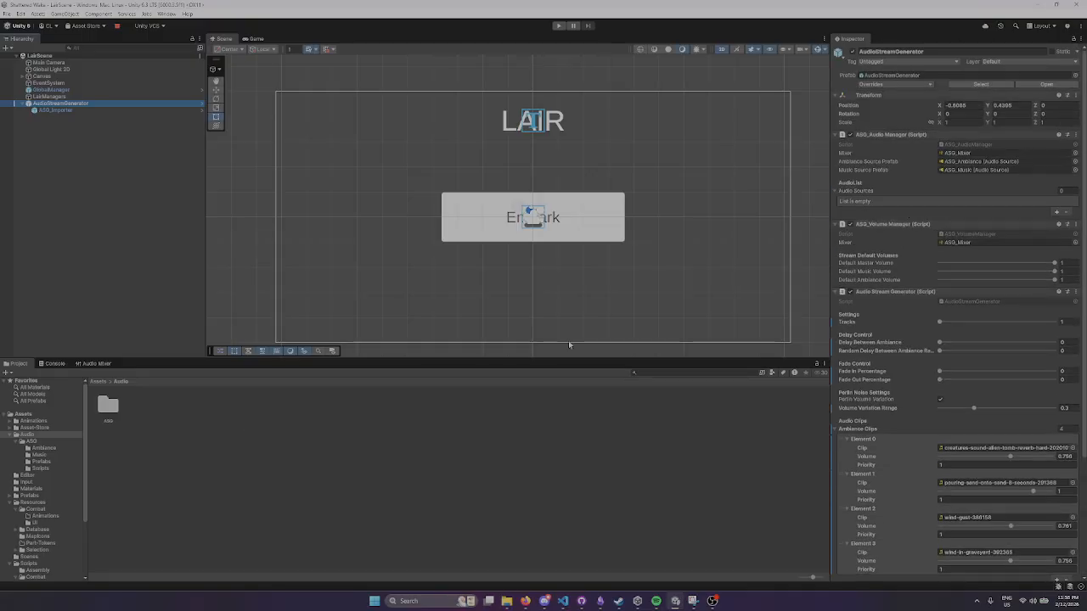
left_click(93, 363)
left_click(412, 469)
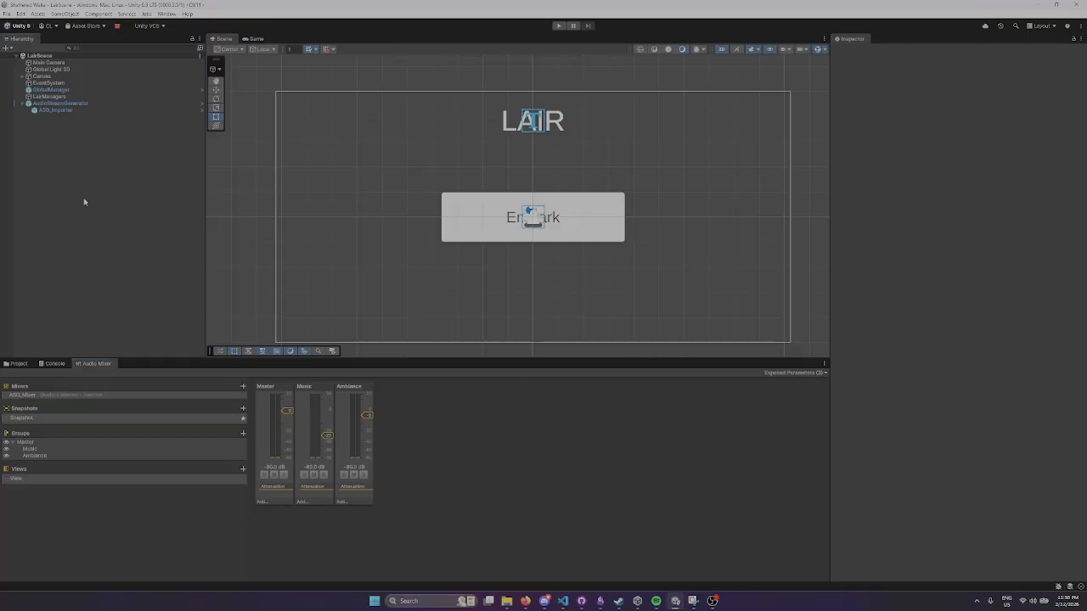
Inspect AudioStreamGenerator's components, switch to Visual Studio Code, and open the ASG_VolumeManager.cs script.
left_click(53, 103)
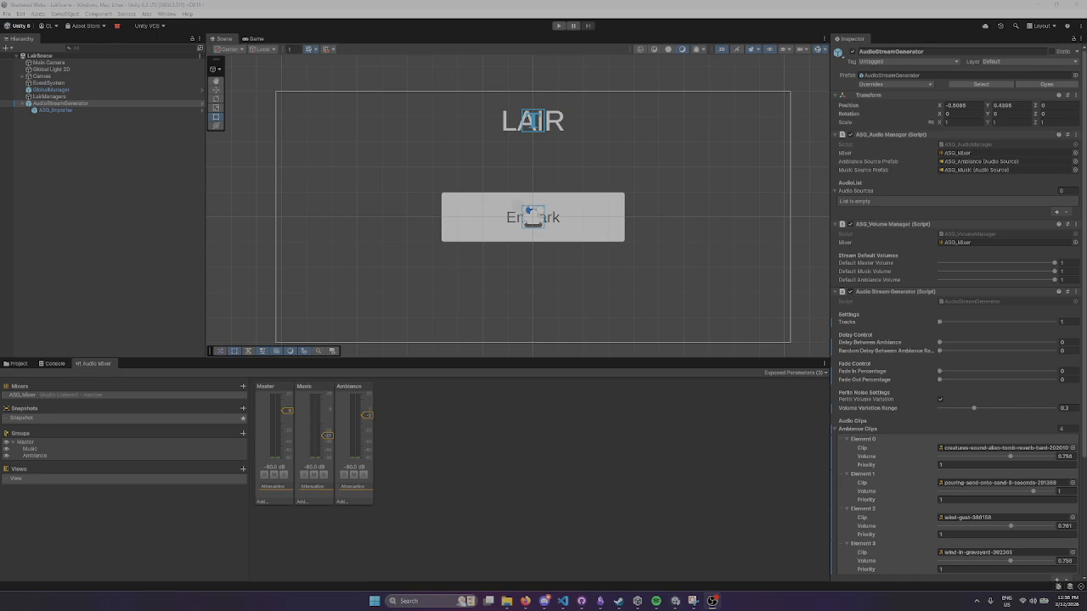
left_click(562, 602)
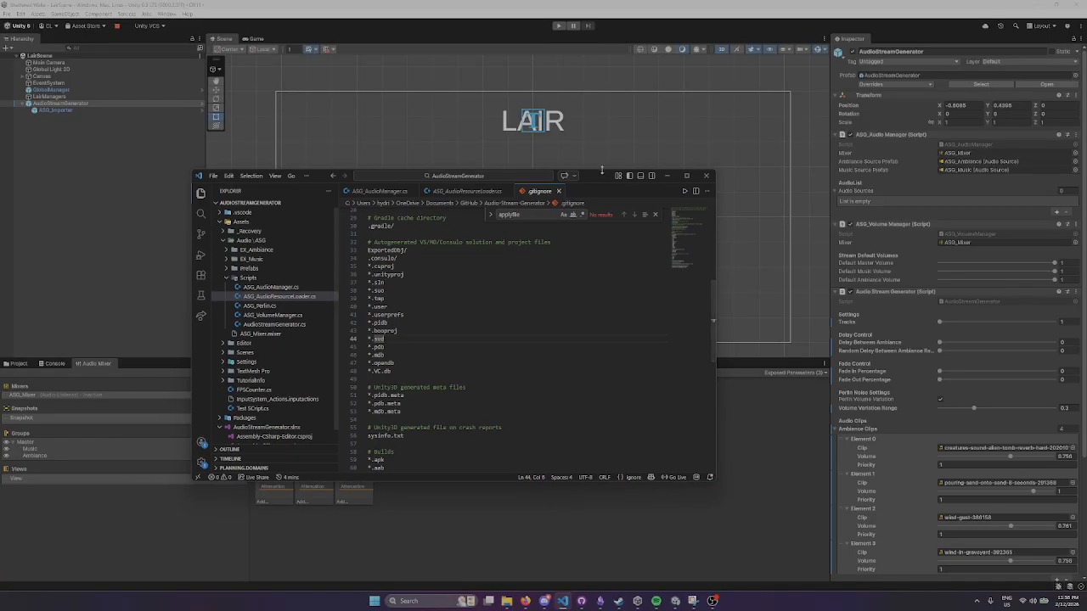
double_click(604, 175)
left_click(366, 27)
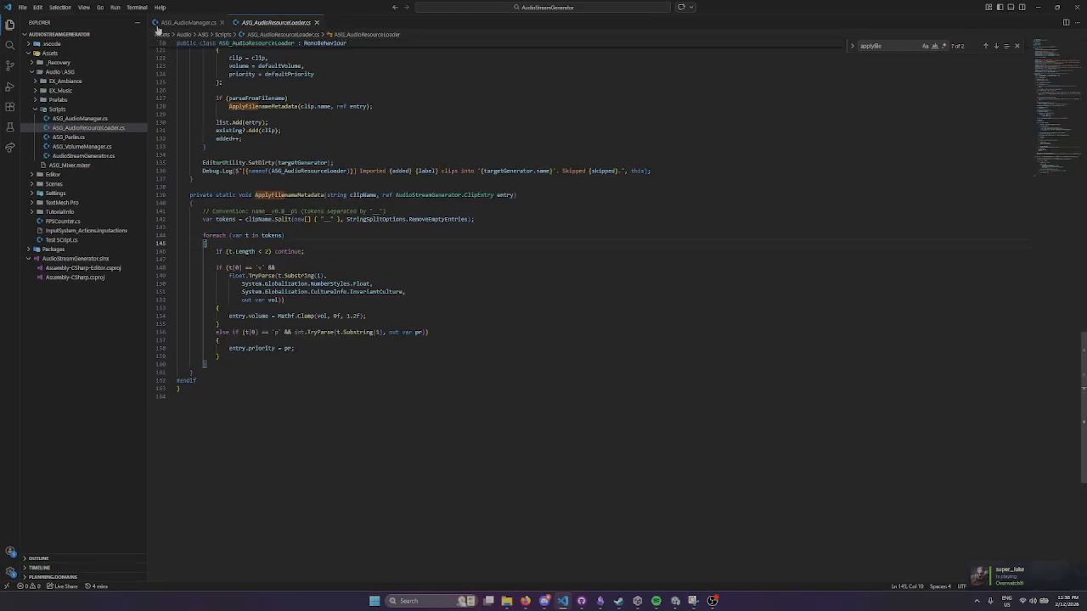
left_click(134, 146)
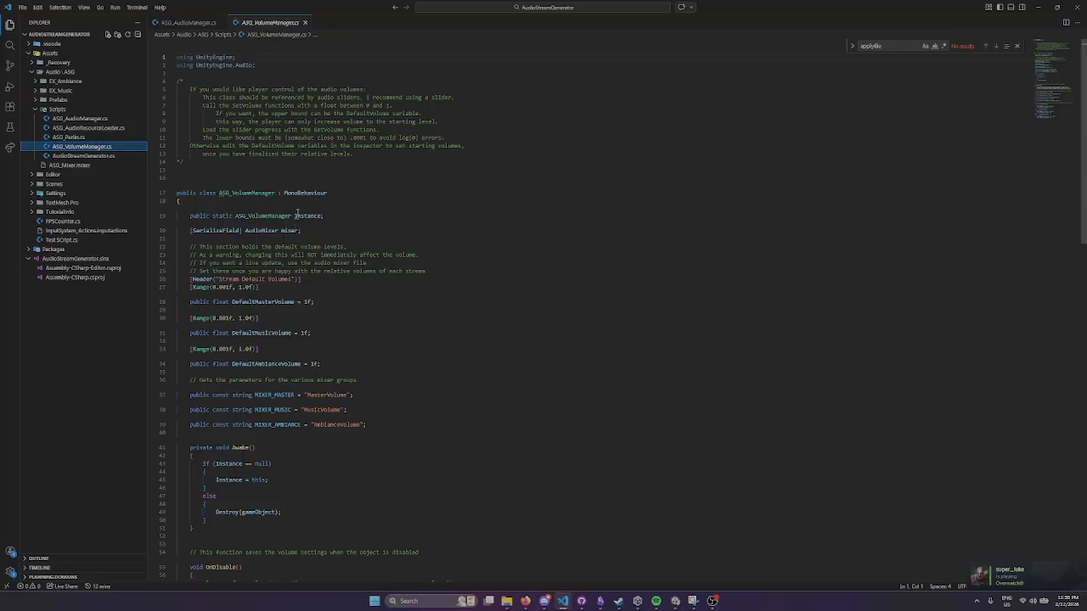
Read ASG_VolumeManager.cs's usage comments, mixer parameter constants and default-volume warning, then close the code editor to return to Unity.
left_click(204, 89)
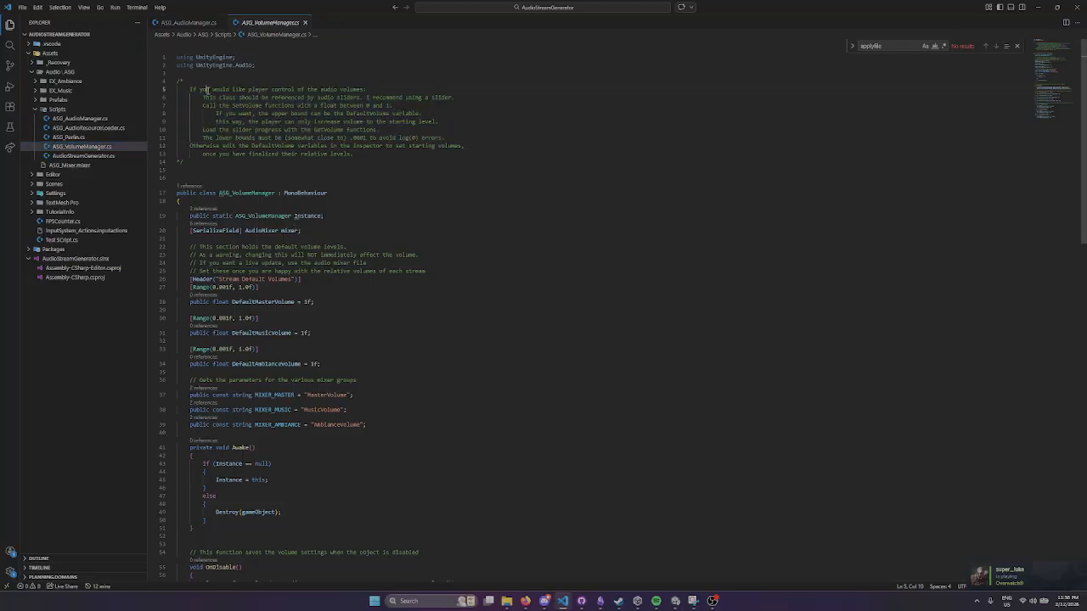
left_click_drag(204, 89, 353, 154)
left_click(353, 154)
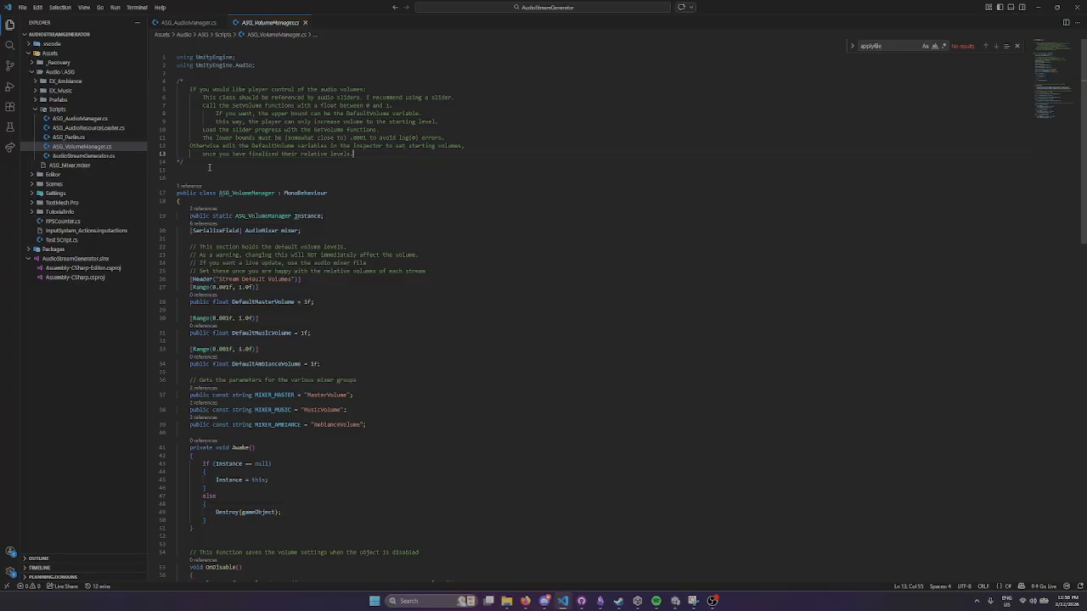
left_click_drag(256, 395, 386, 432)
left_click(386, 431)
left_click_drag(439, 270, 302, 254)
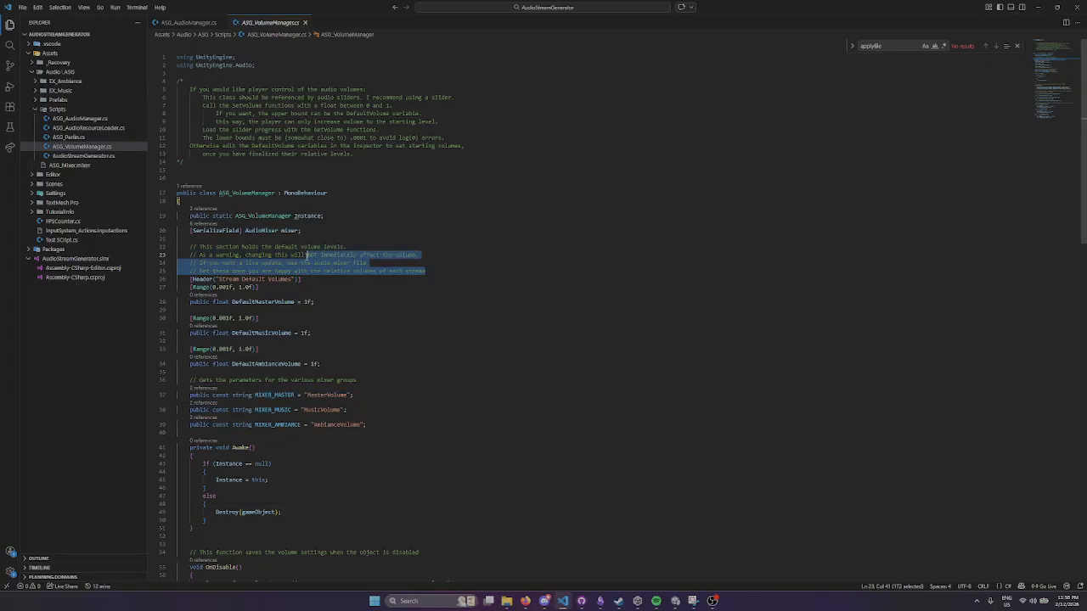
left_click(302, 255)
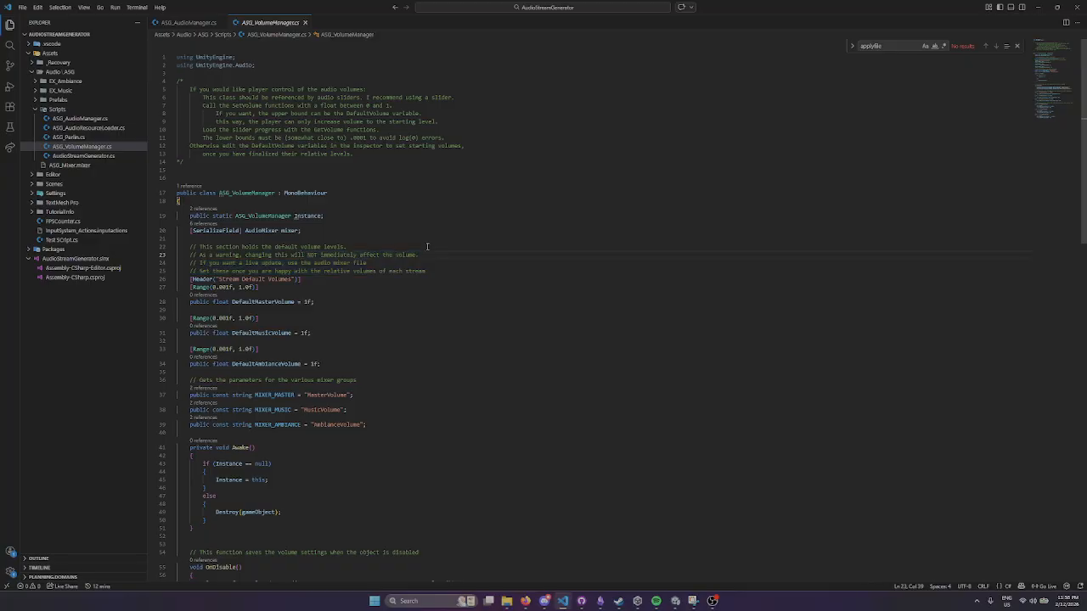
left_click(1079, 5)
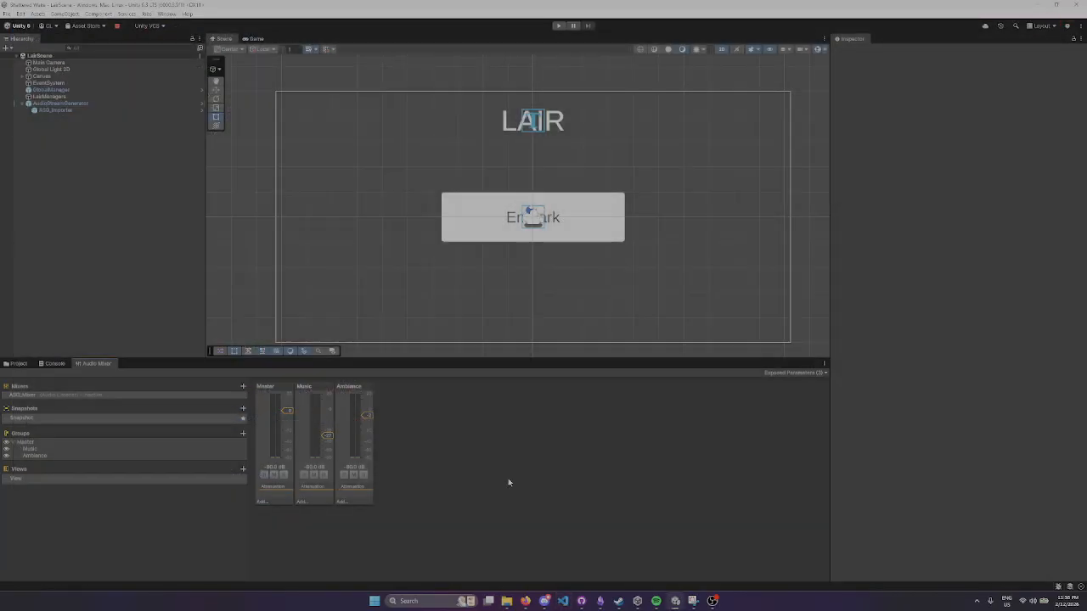
Lower the Ambiance mixer group's volume to about -11 dB and clear the selection.
left_click_drag(367, 415, 369, 425)
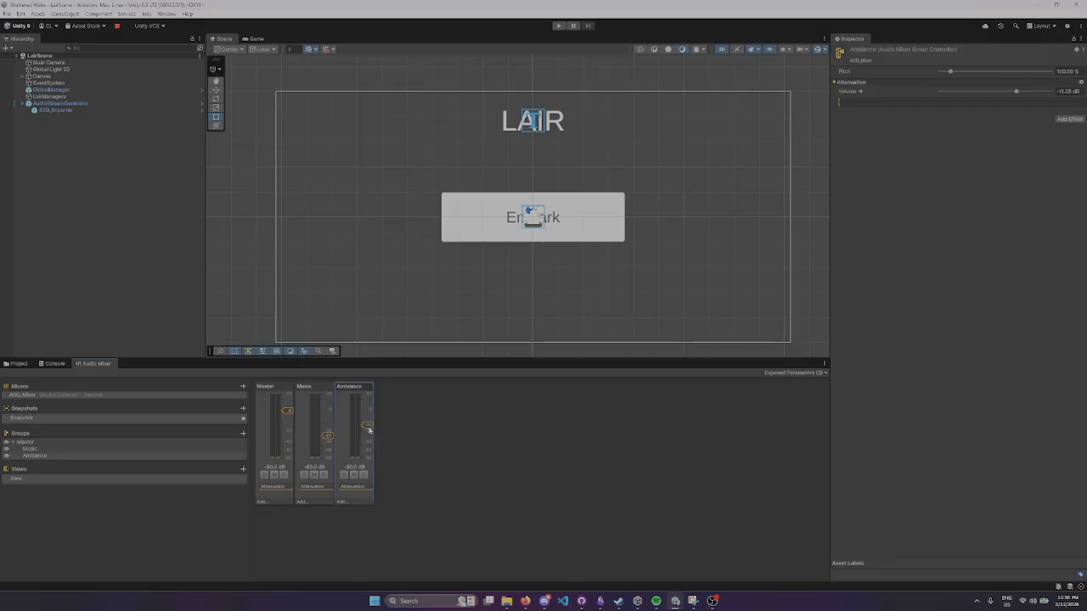
left_click(463, 458)
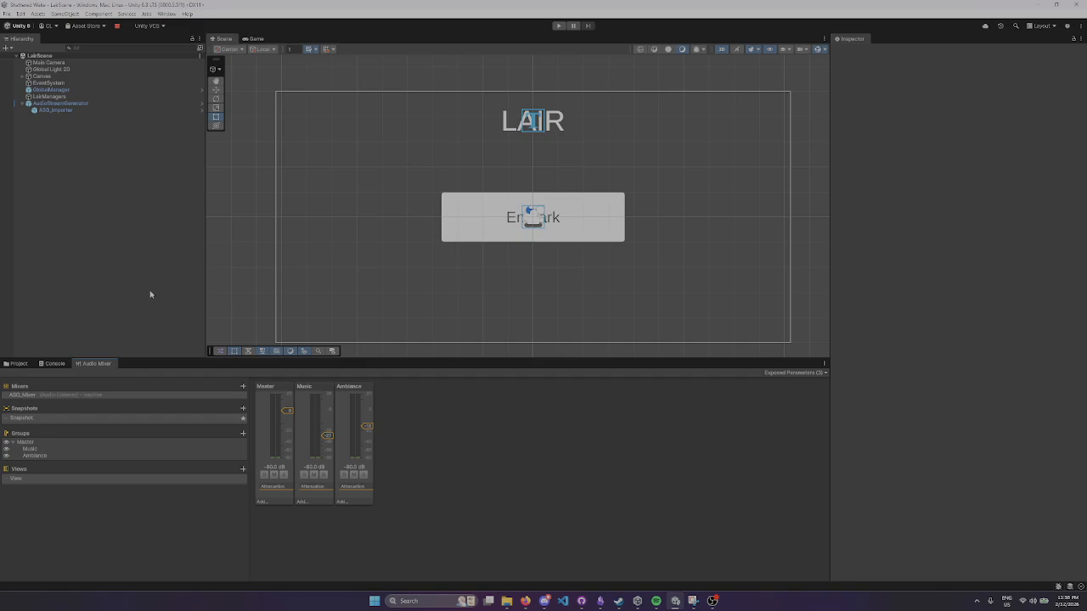
Show the project files and go up from the Audio folder to the root Assets folder.
left_click(17, 363)
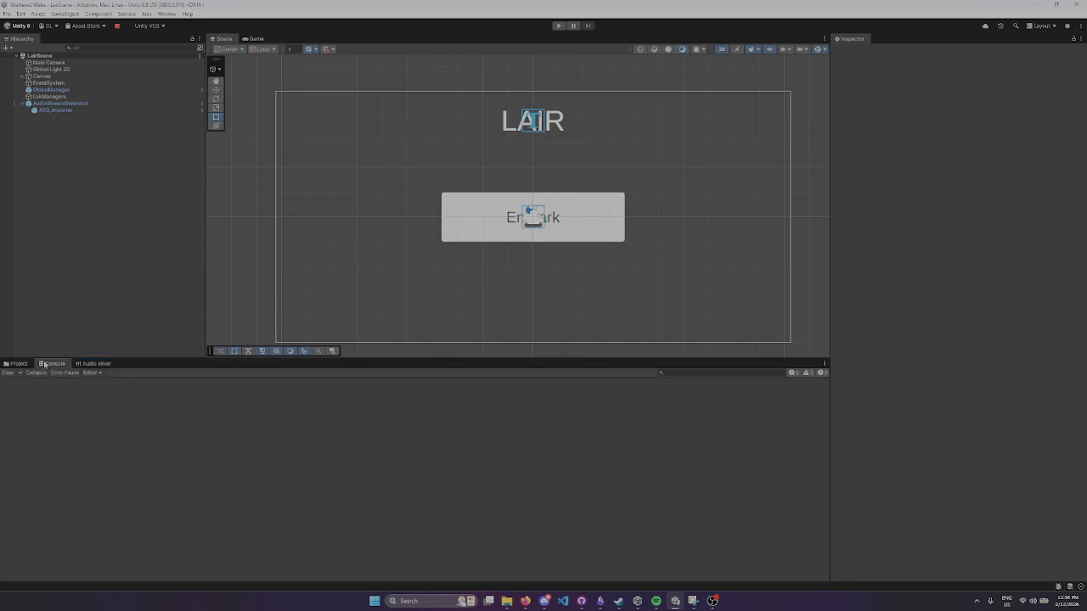
left_click(94, 364)
left_click(52, 364)
left_click(17, 363)
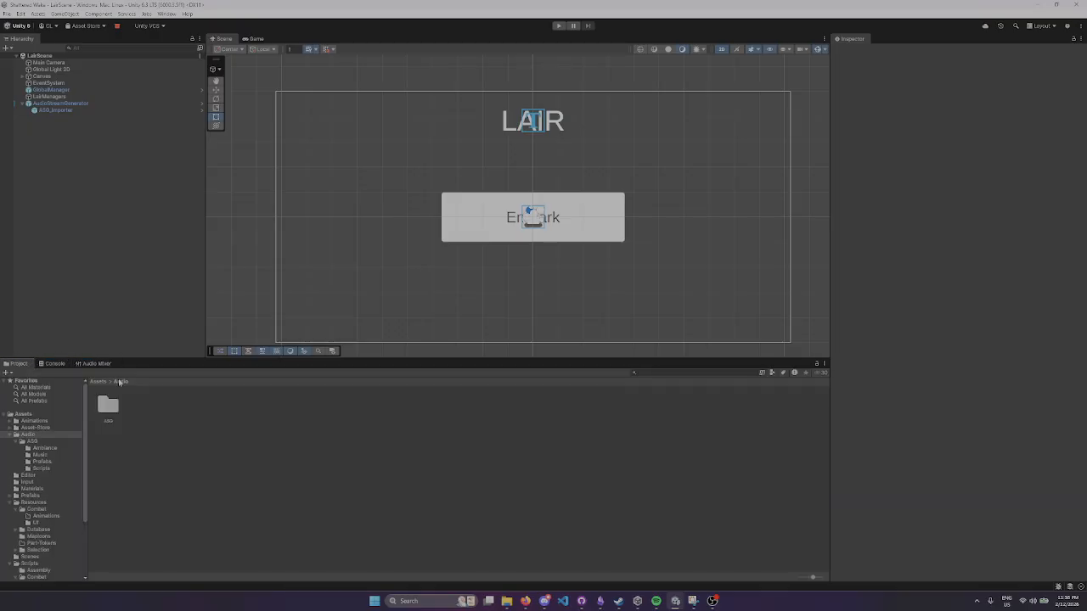
left_click(99, 381)
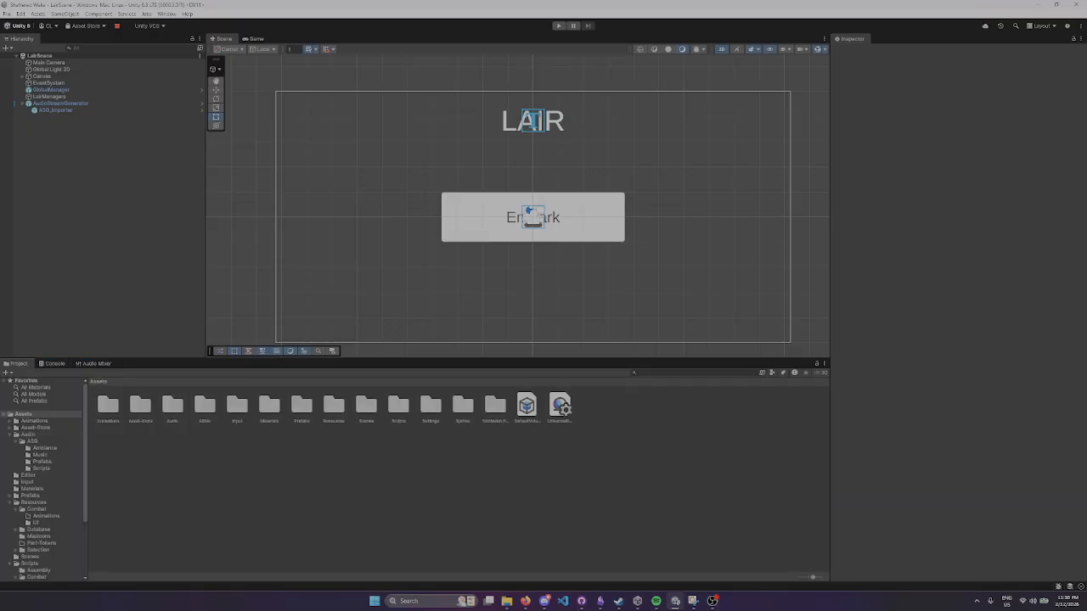